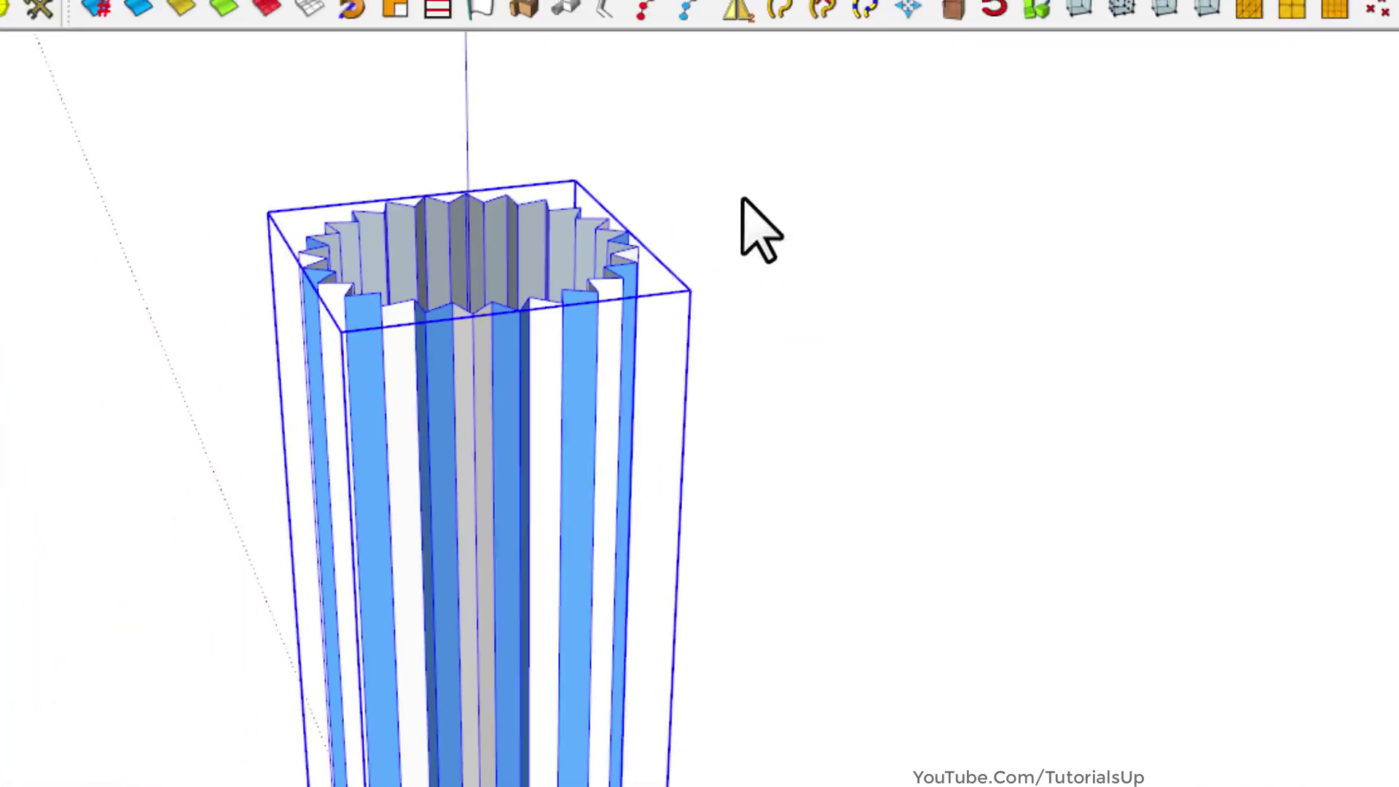
Open the fluted column group and select its contents to check that it holds only loose edges and faces
double_click(508, 579)
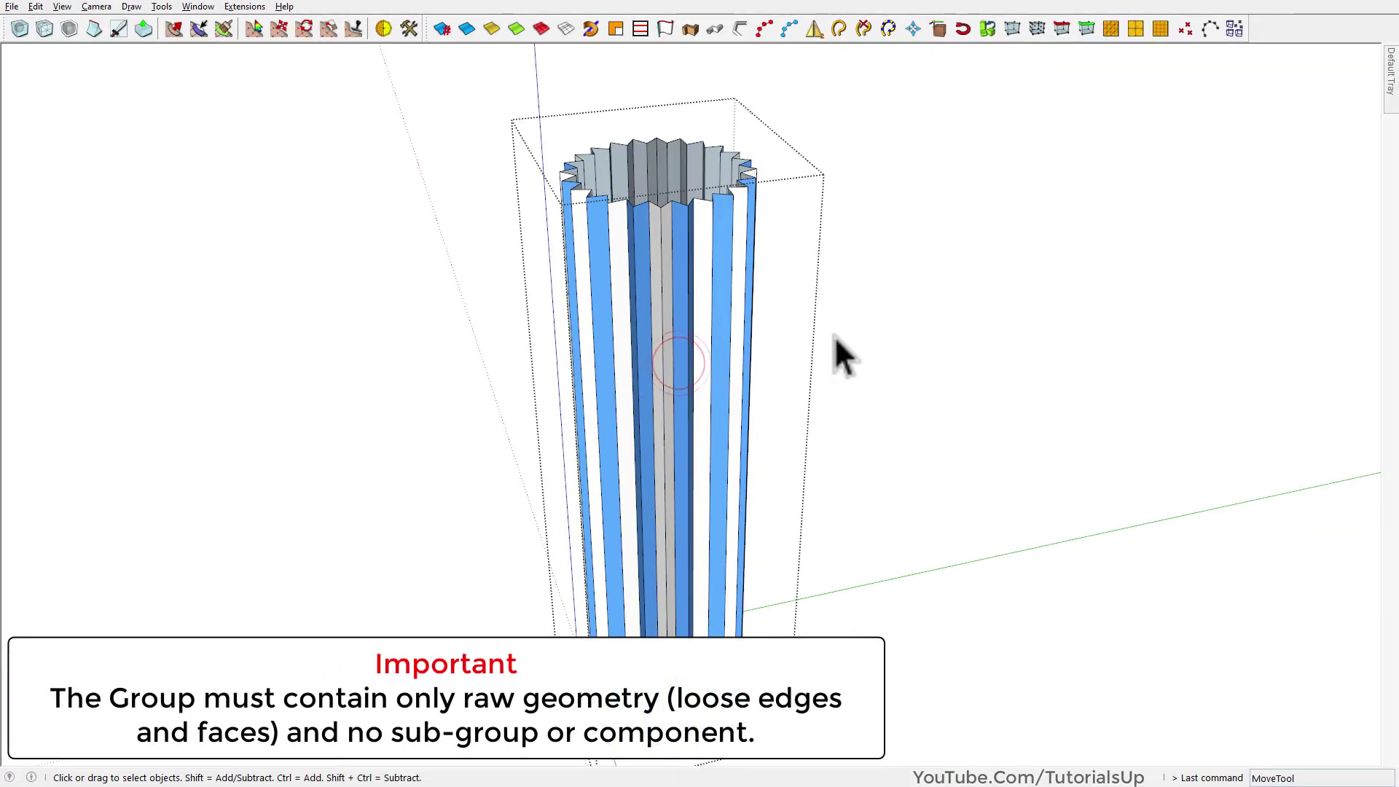
drag(828, 303, 272, 109)
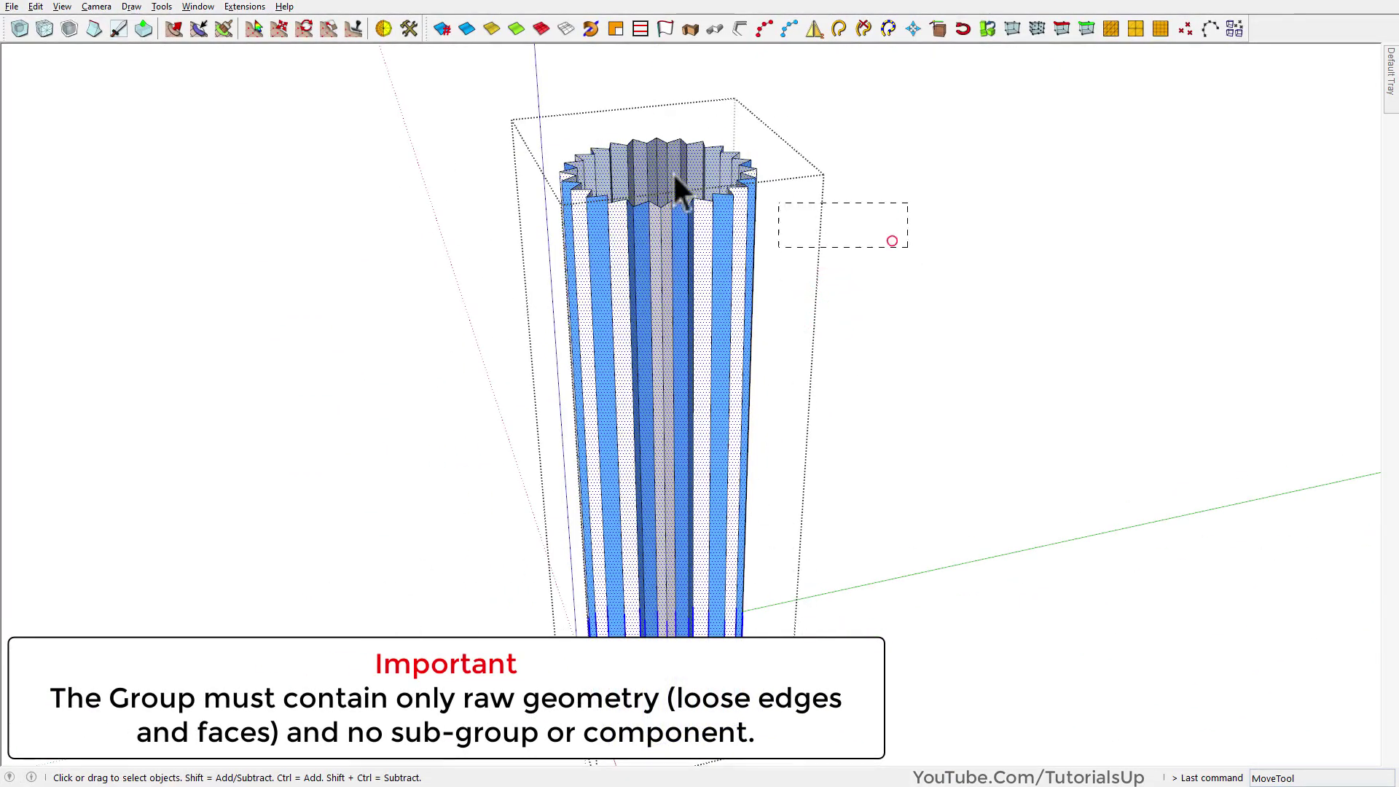
click(943, 291)
Apply a 3x3 FFD control cage to the fluted column group and clear the selection
right_click(620, 221)
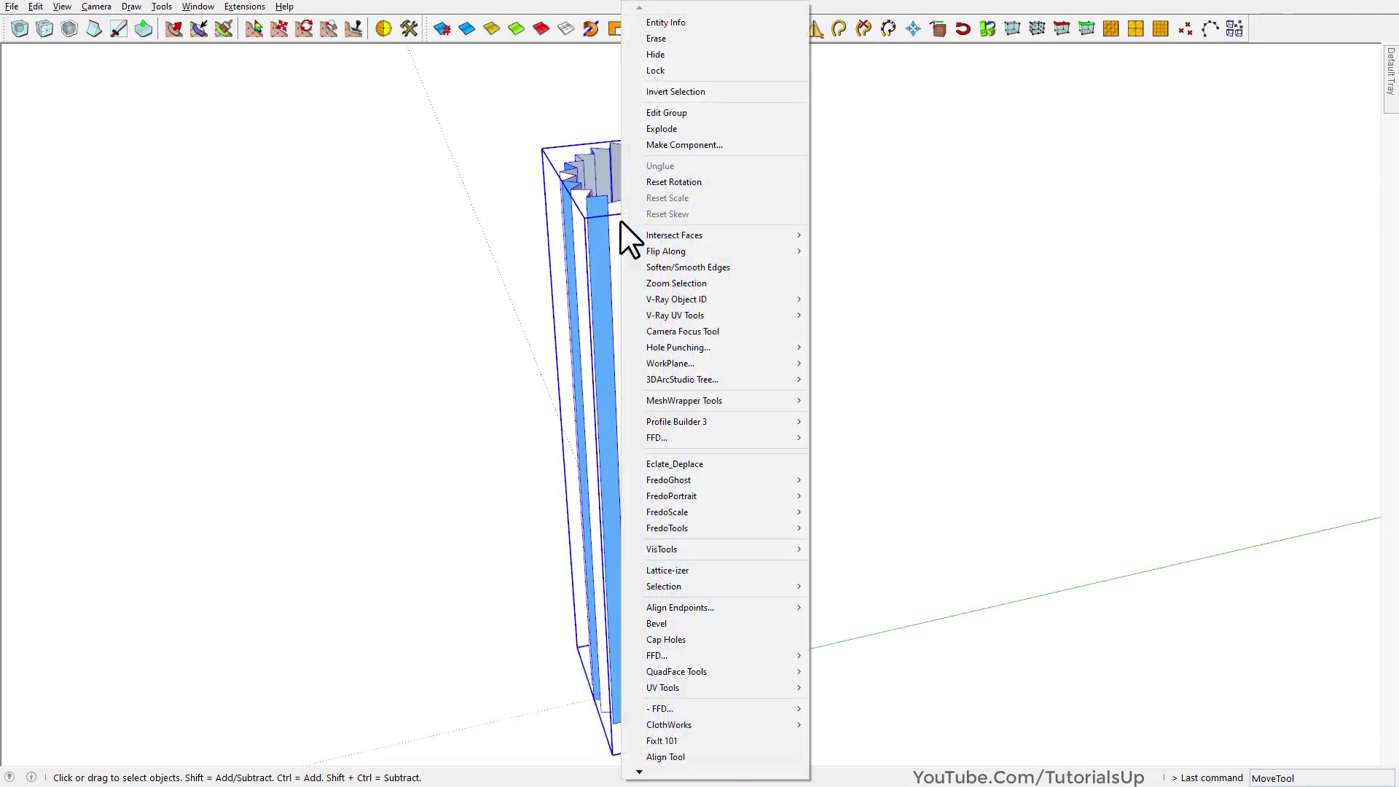
mouse_move(729, 439)
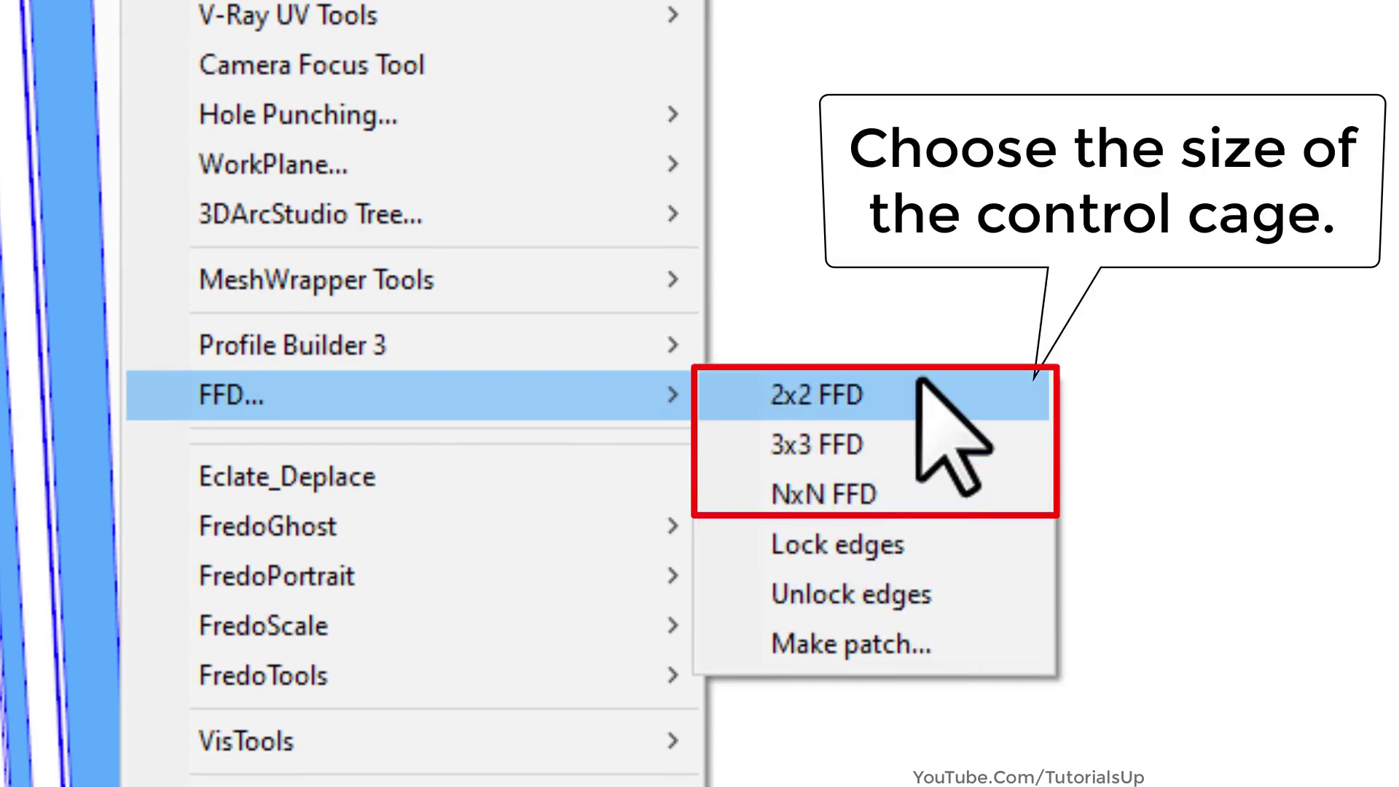
click(907, 451)
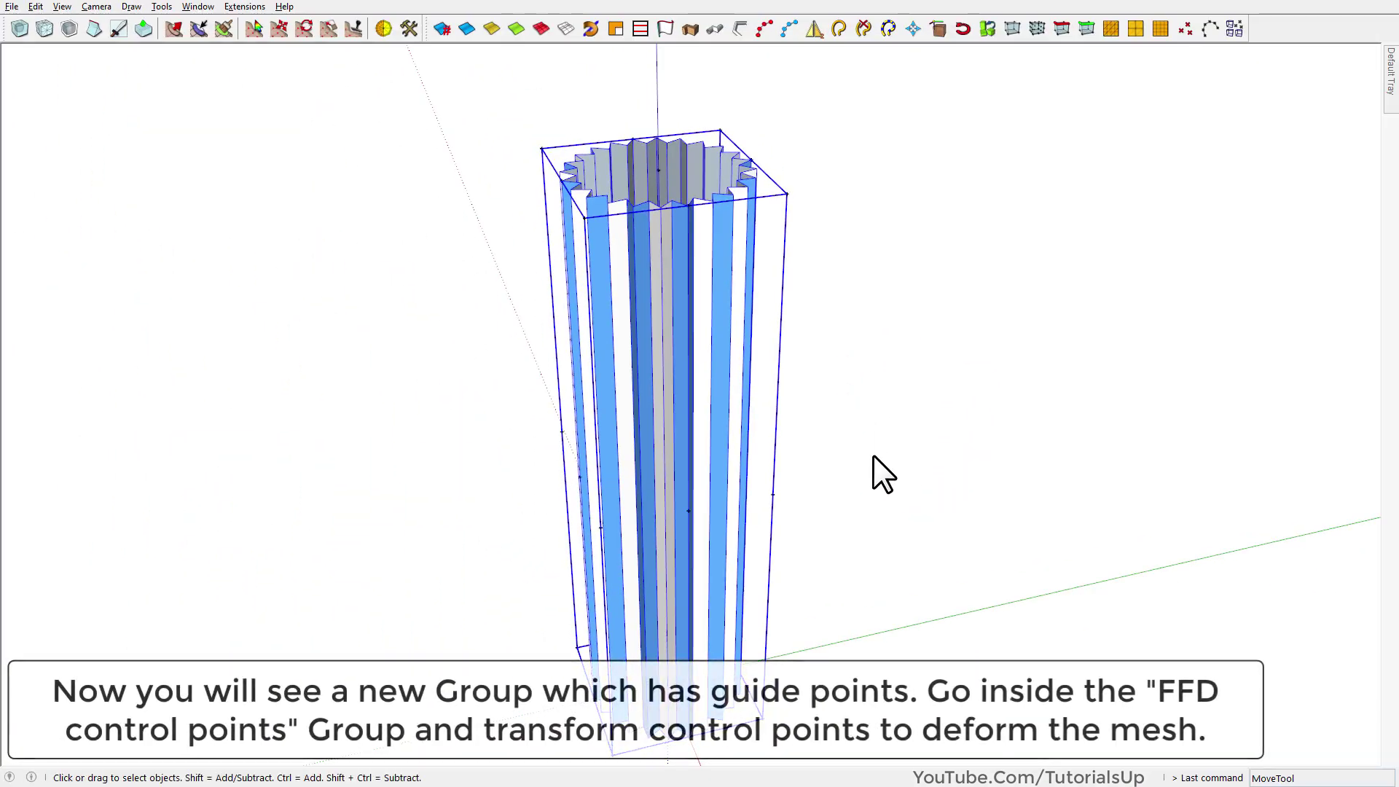
click(874, 456)
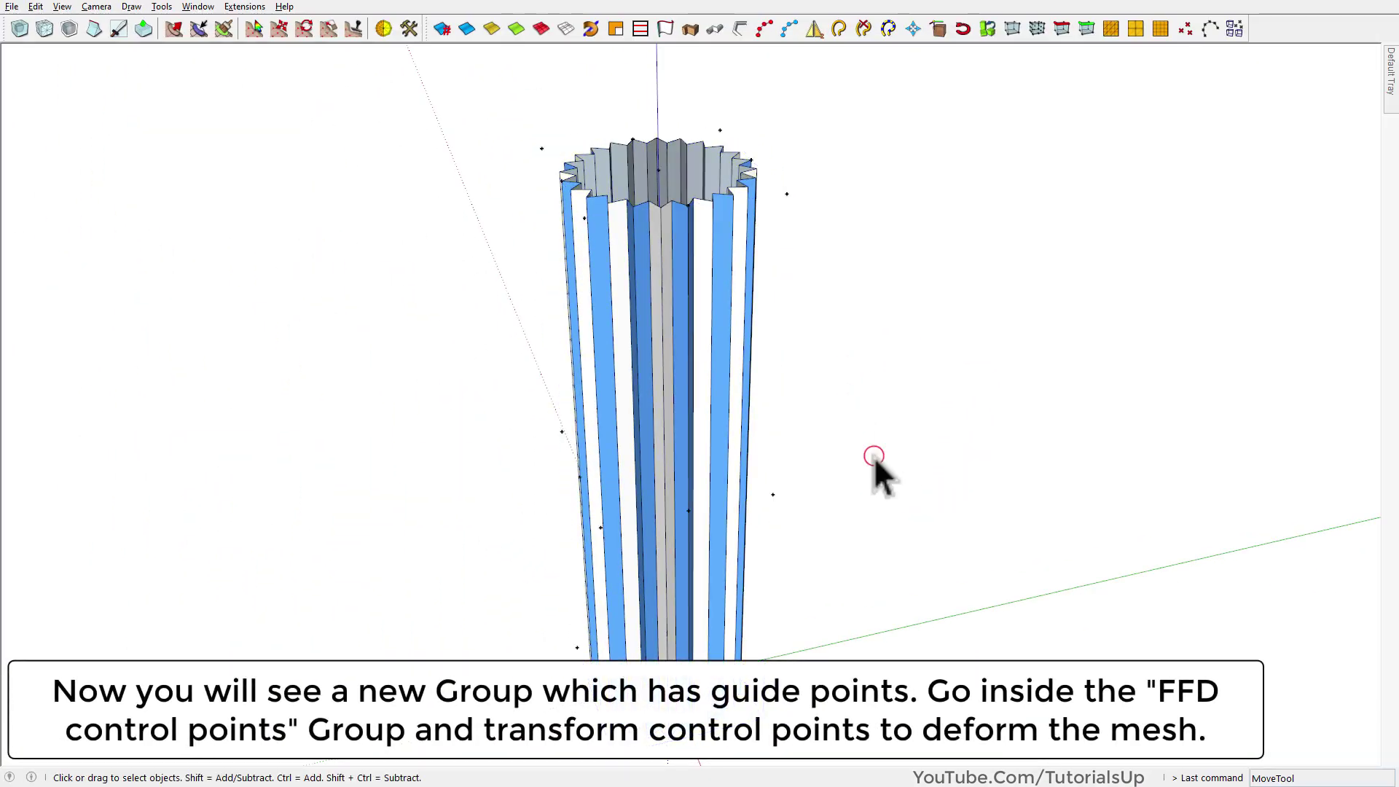
Enter the FFD control points group and scale the top layer of points outward about its centre to flare the column
click(546, 150)
click(828, 221)
click(544, 157)
click(807, 217)
double_click(788, 195)
middle_drag(787, 195, 527, 113)
drag(850, 203, 850, 203)
middle_drag(849, 203, 817, 235)
key(s)
drag(771, 188, 967, 226)
key(space)
scroll(656, 314, down, 1)
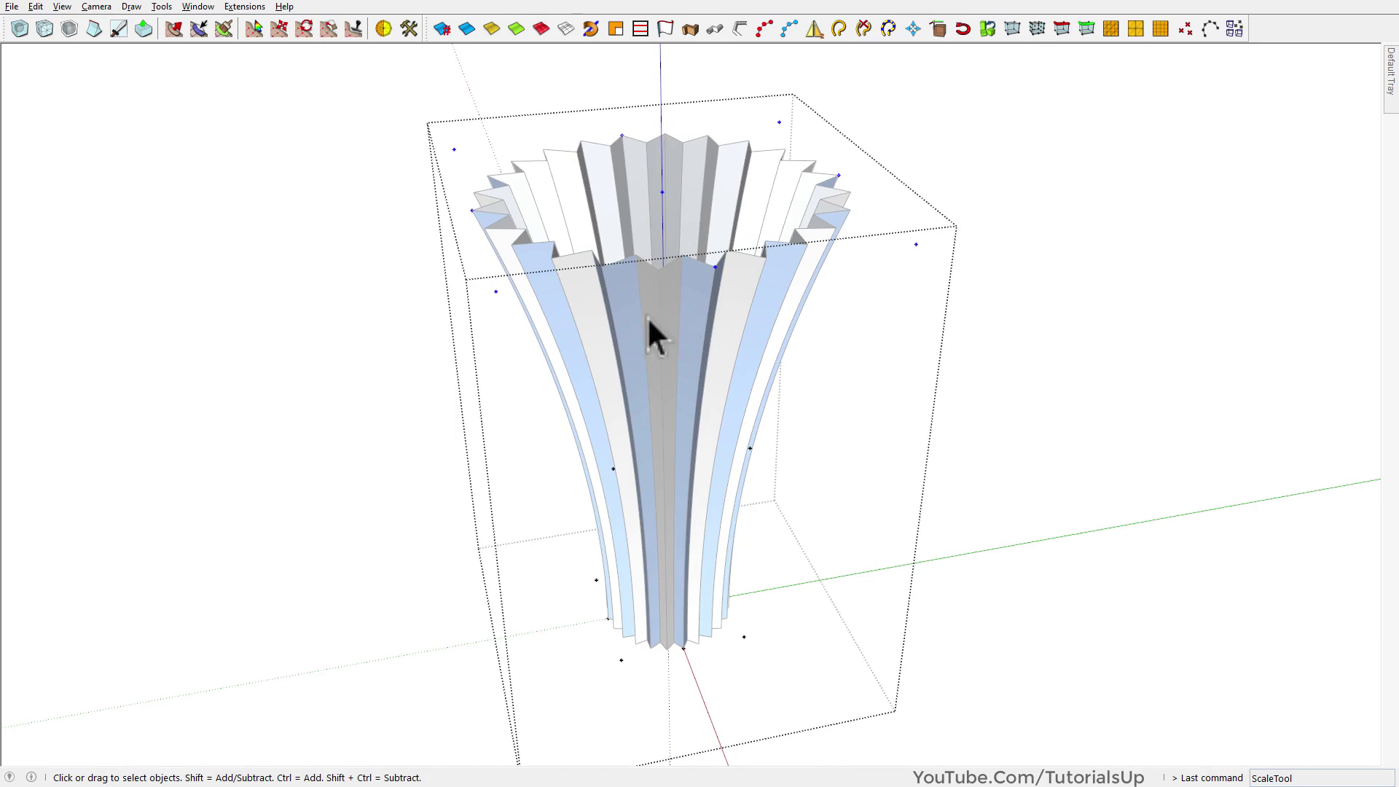
Set the fade for the rest of the model to its darkest level in the component editing options
click(198, 7)
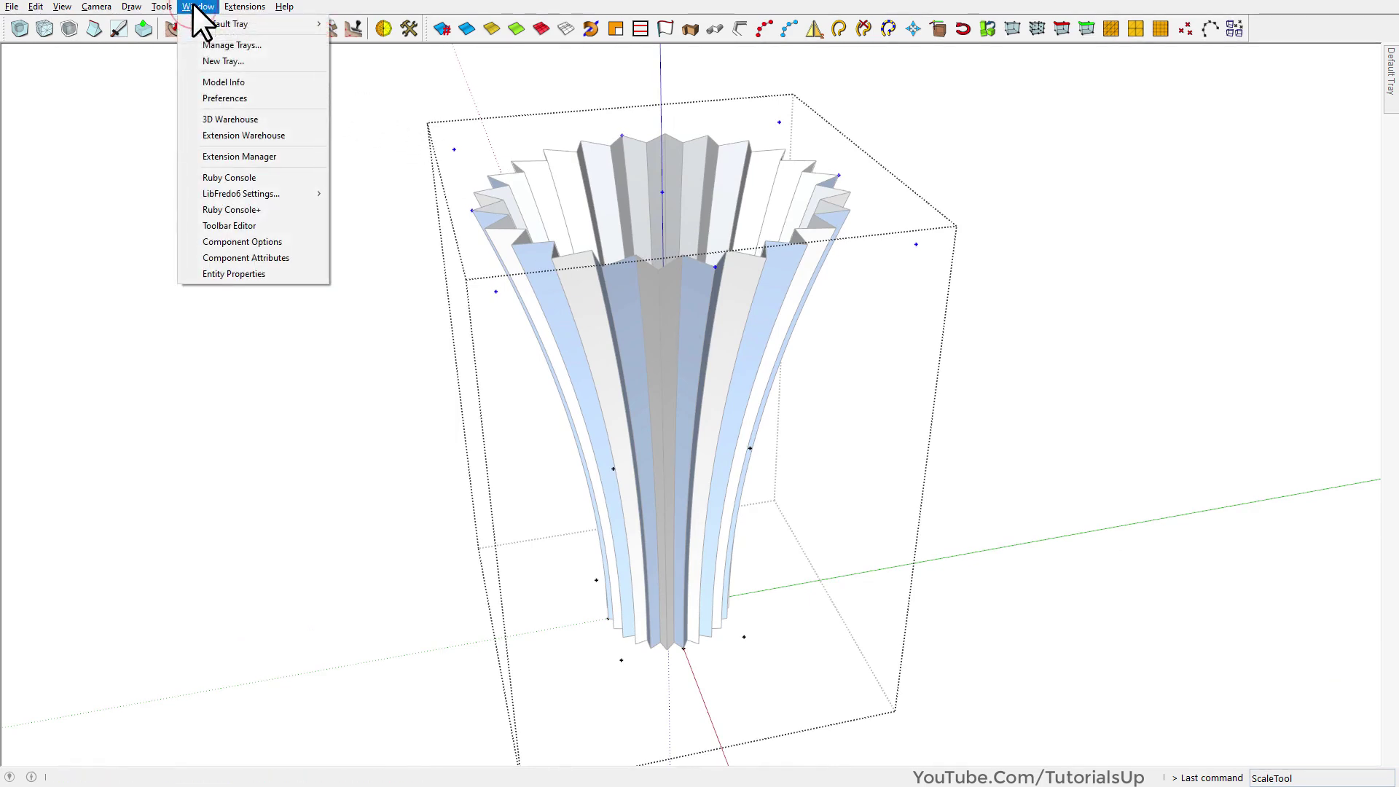
click(239, 82)
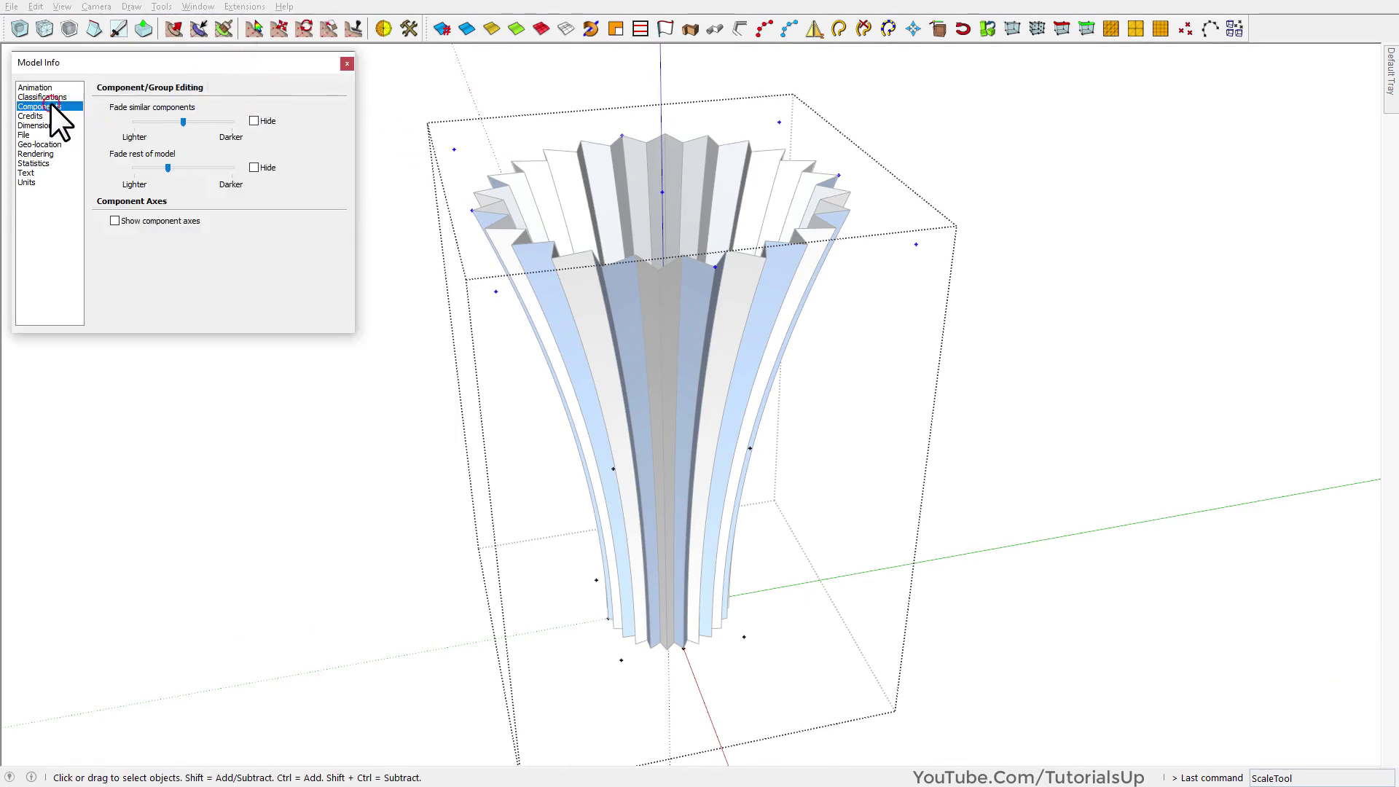
drag(167, 167, 318, 173)
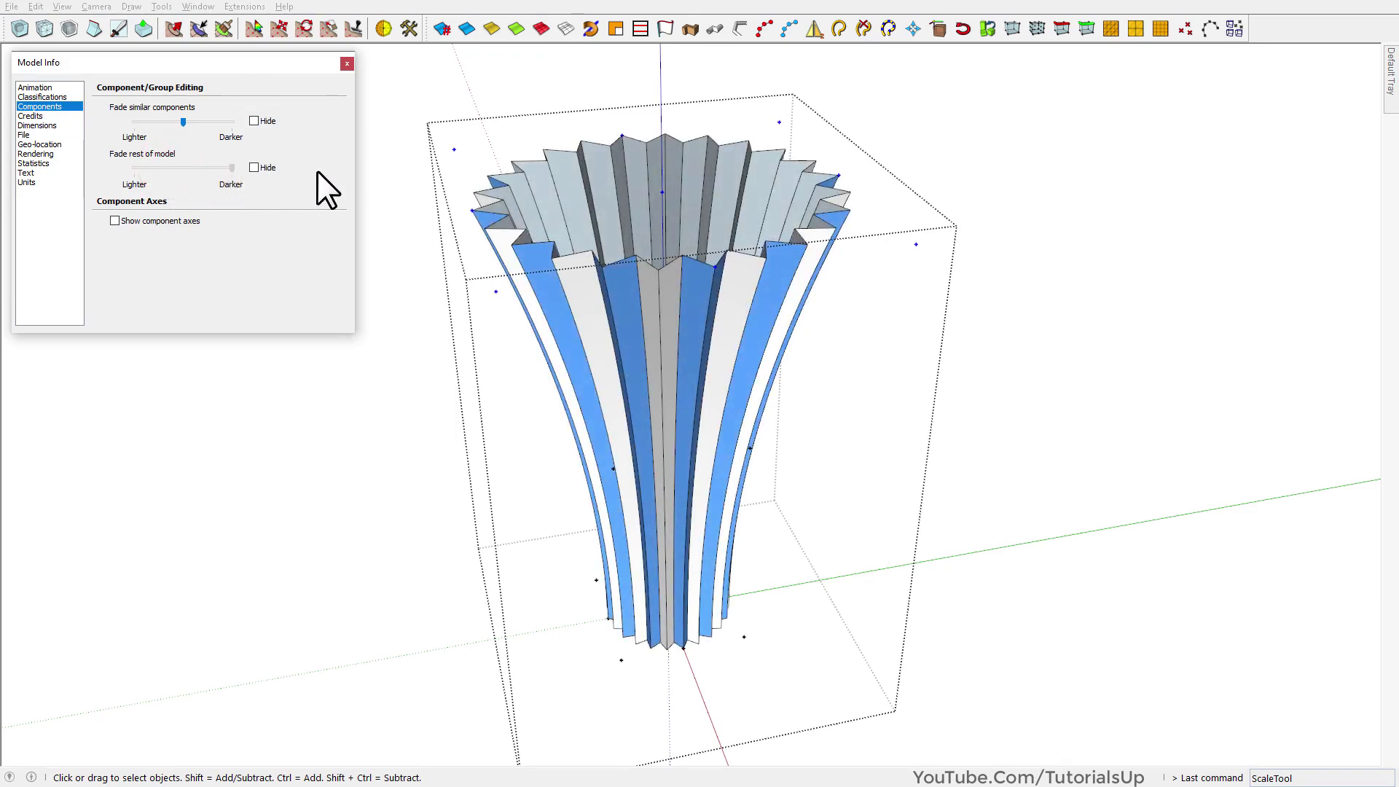
click(347, 64)
Move the middle layer of control points upward toward the column's flared rim
middle_drag(554, 217, 656, 269)
middle_drag(653, 520, 610, 328)
drag(515, 321, 892, 470)
key(m)
click(880, 439)
click(897, 363)
key(space)
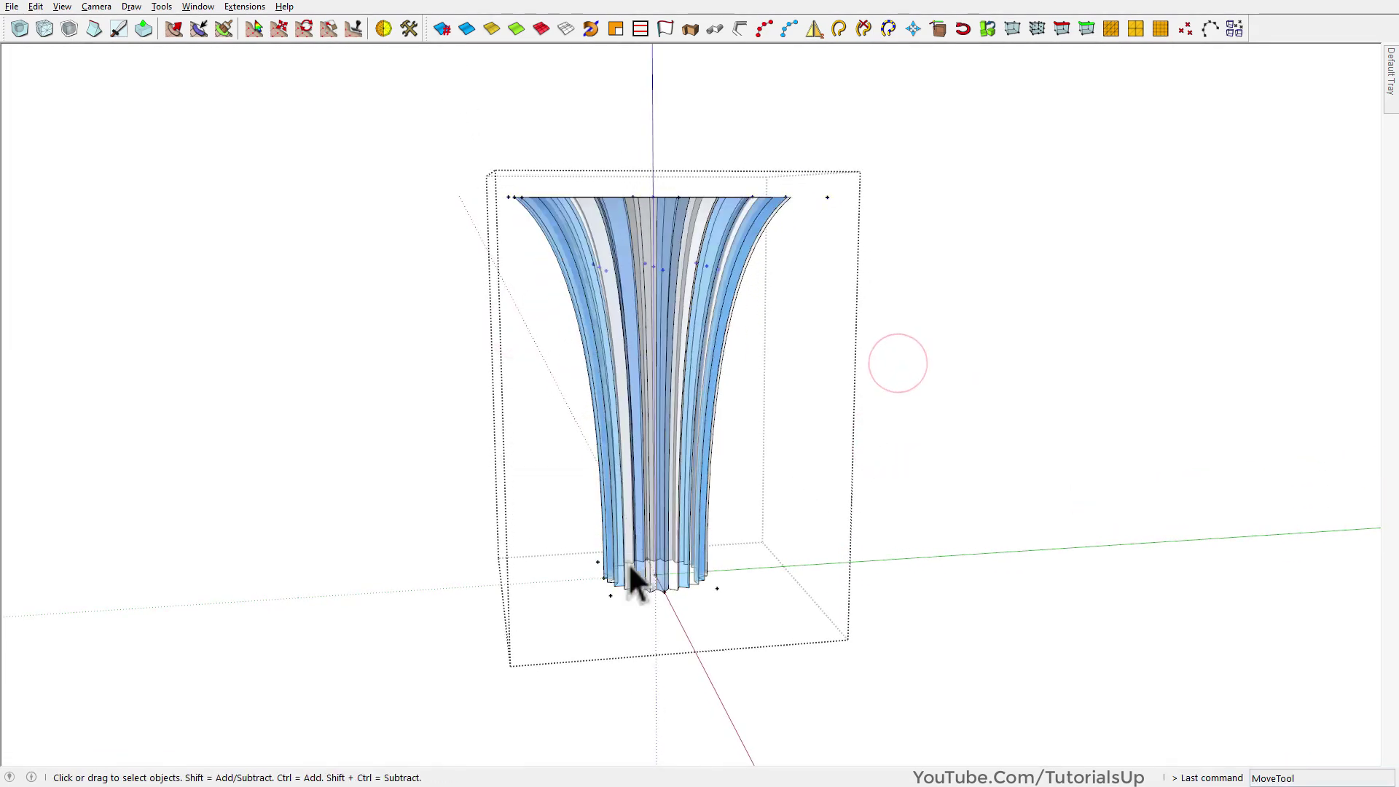
Rotate the bottom control points about the column's centre and undo the column's deformations
scroll(703, 578, up, 5)
middle_drag(703, 578, 659, 526)
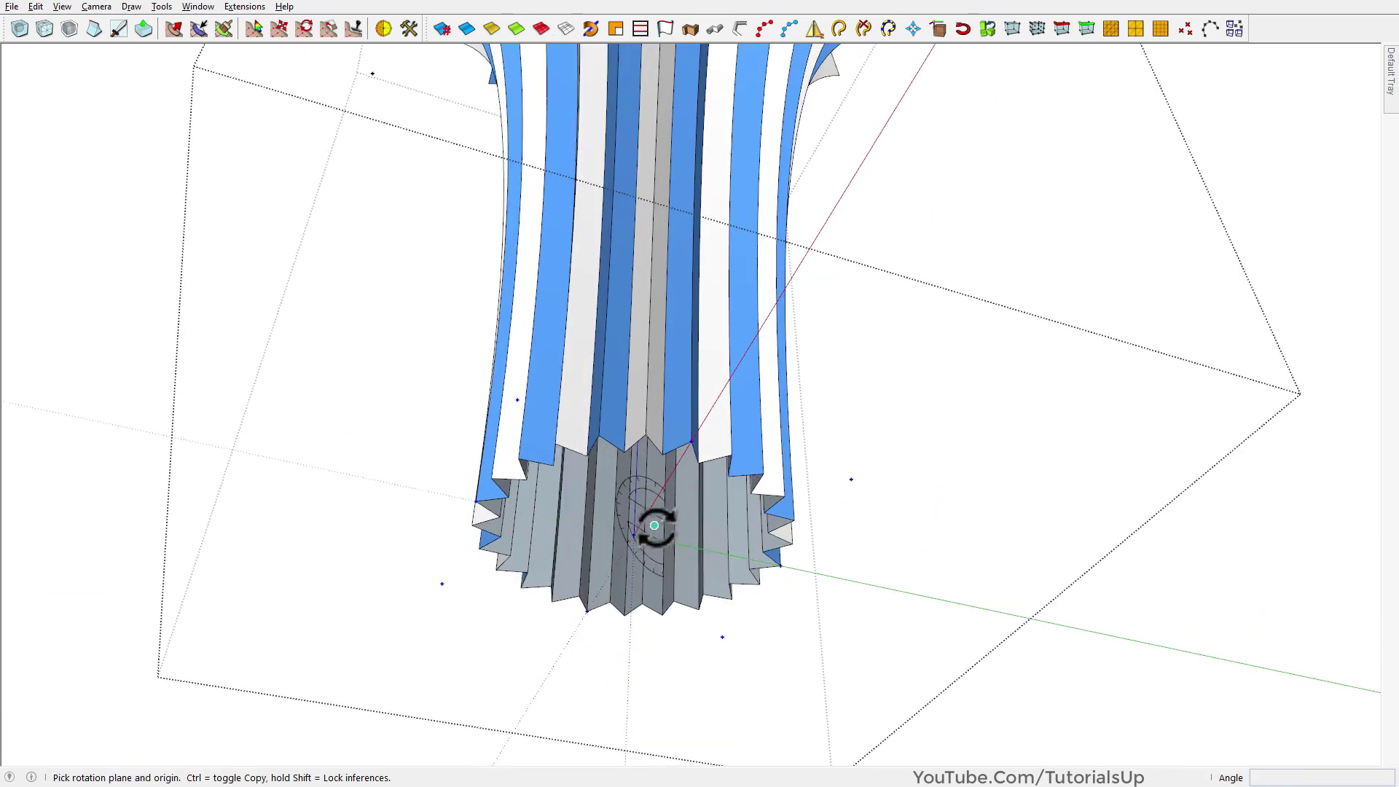
click(1131, 638)
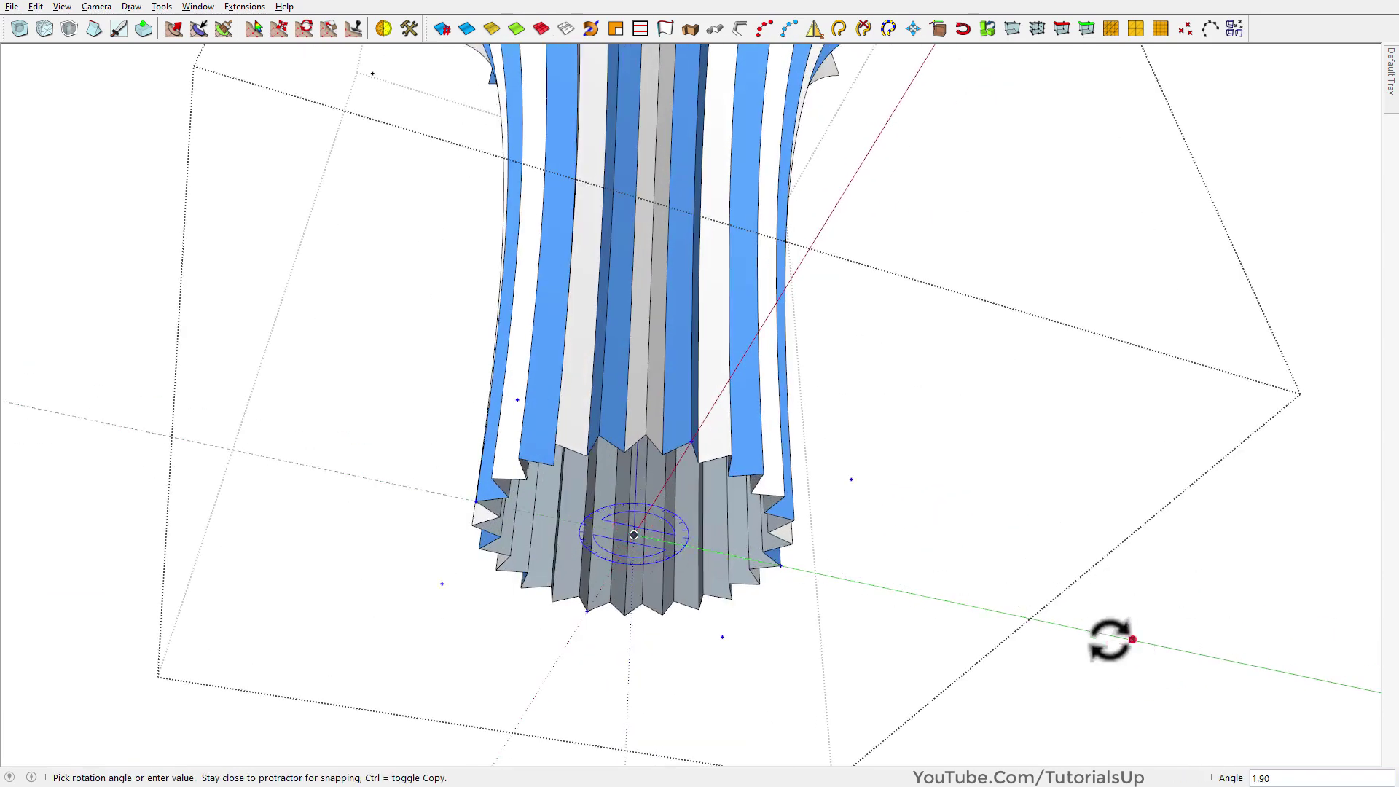
click(714, 711)
middle_drag(715, 711, 781, 412)
key(space)
scroll(776, 512, down, 3)
middle_drag(776, 512, 669, 601)
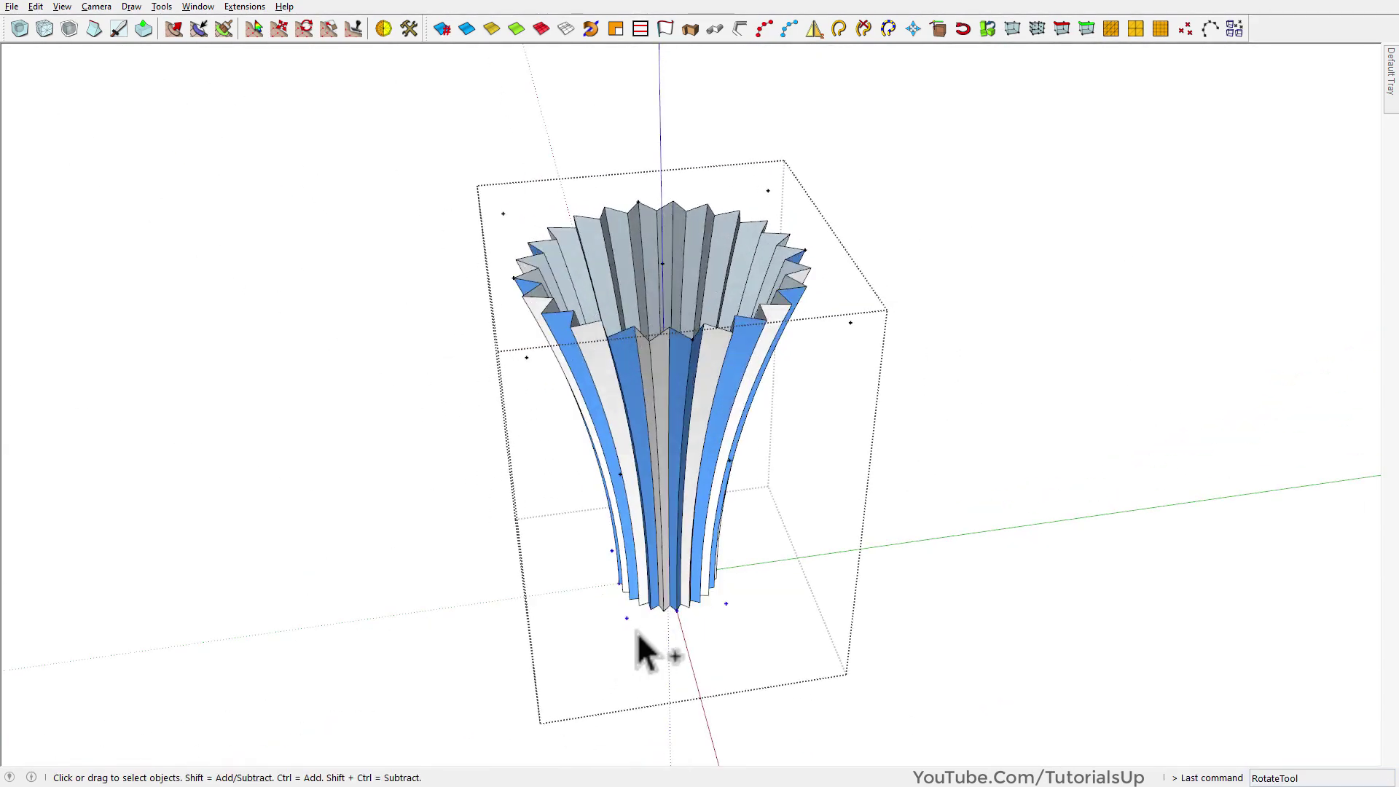
key(ctrl+z)
scroll(681, 487, up, 3)
Explode the fluted column group and regroup its geometry
right_click(689, 290)
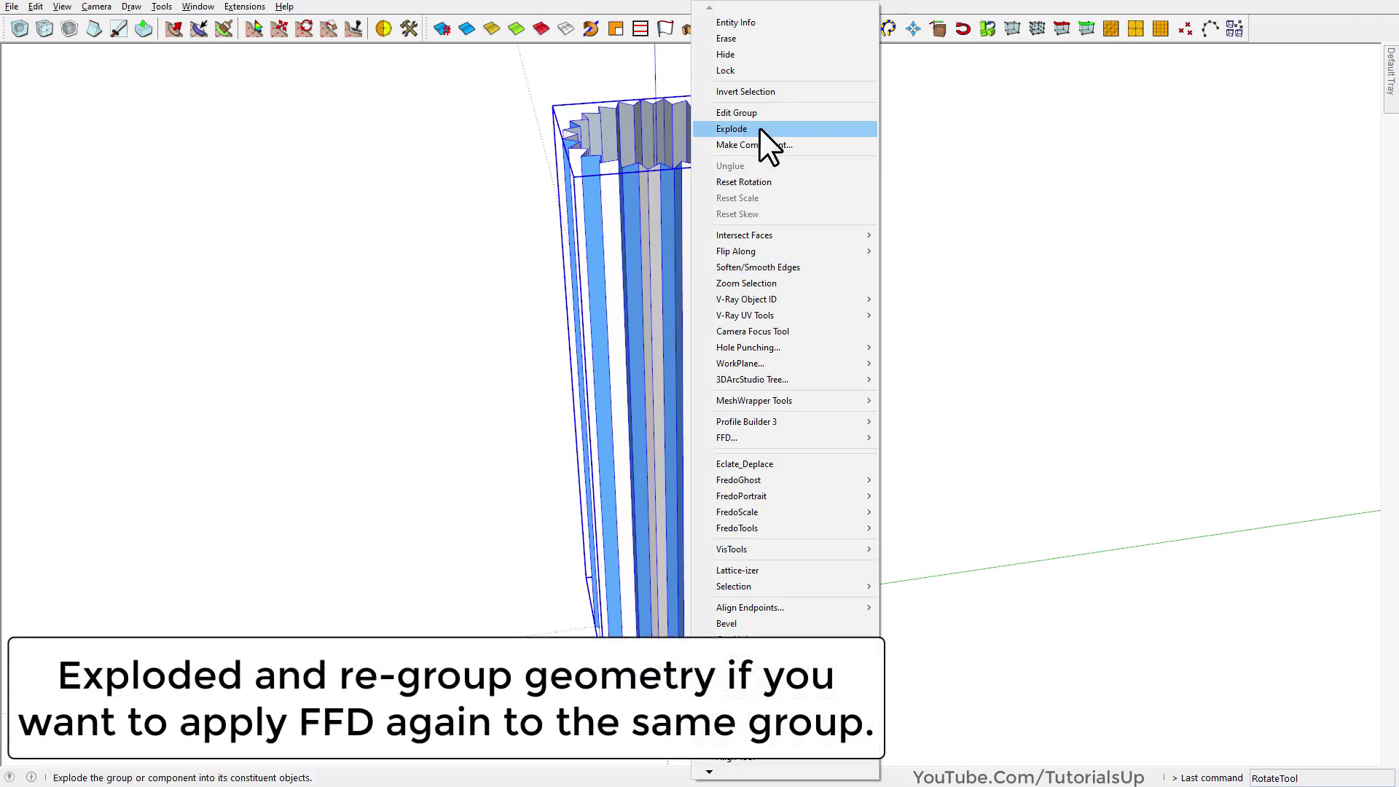
click(759, 128)
right_click(696, 243)
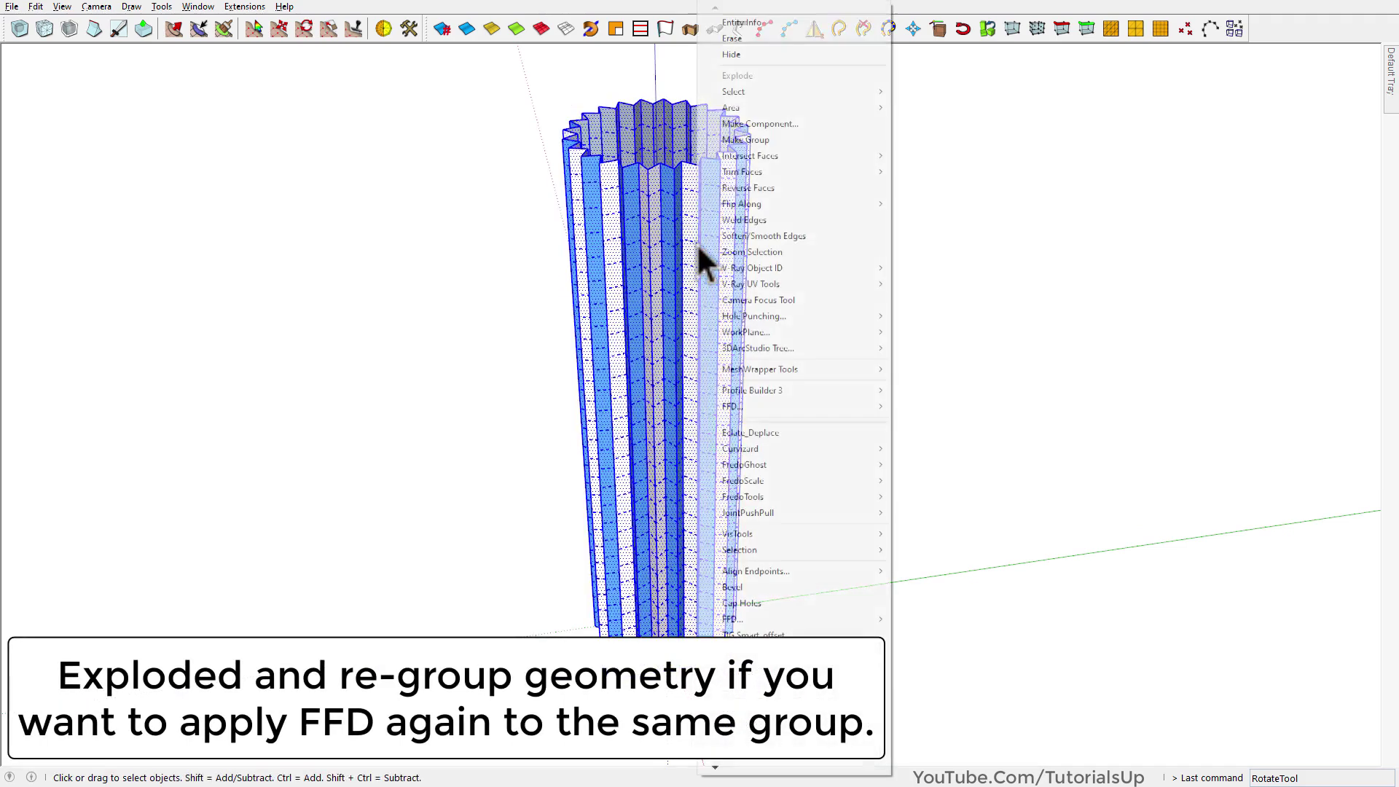
click(802, 142)
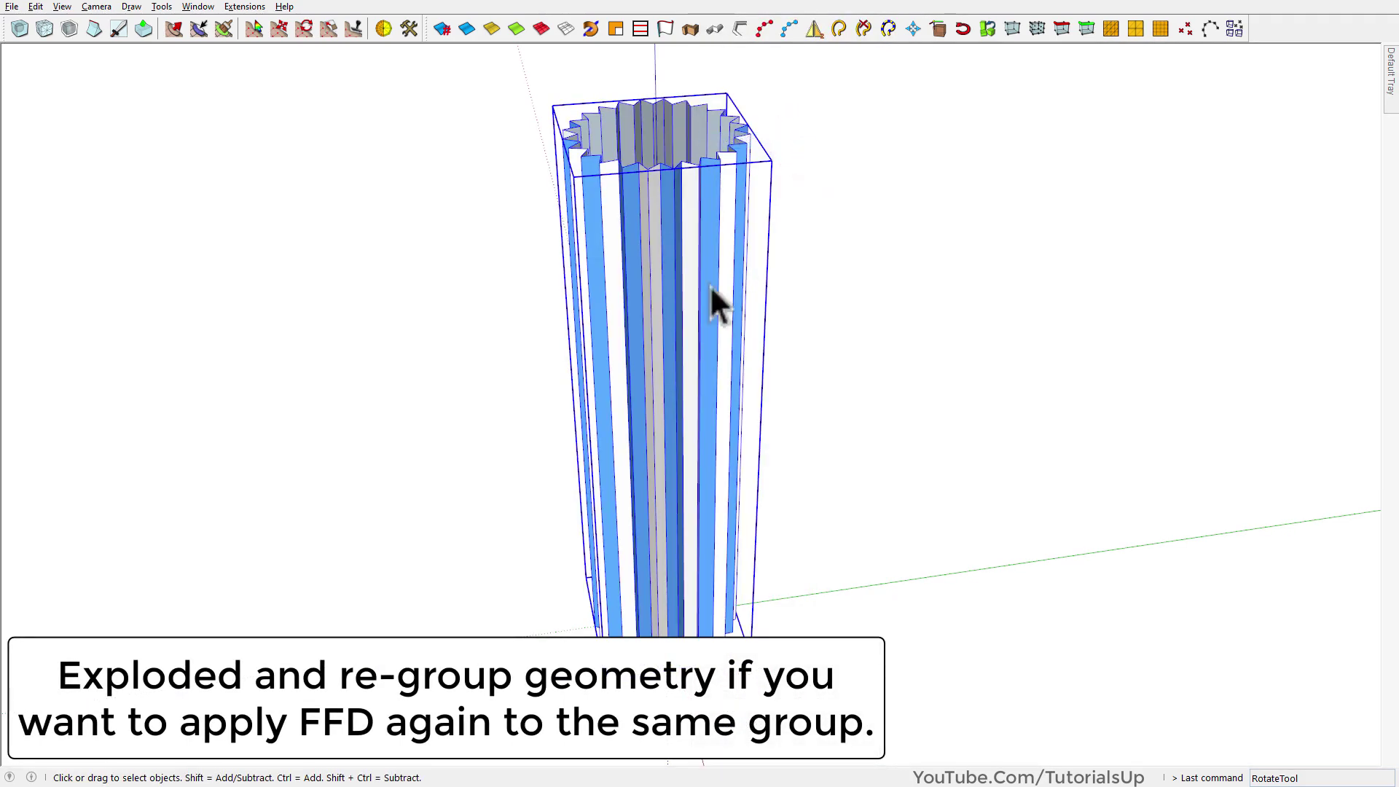
Apply an NxN FFD cage to the column with width, depth and height of 4 and Subdivide set to false
right_click(646, 289)
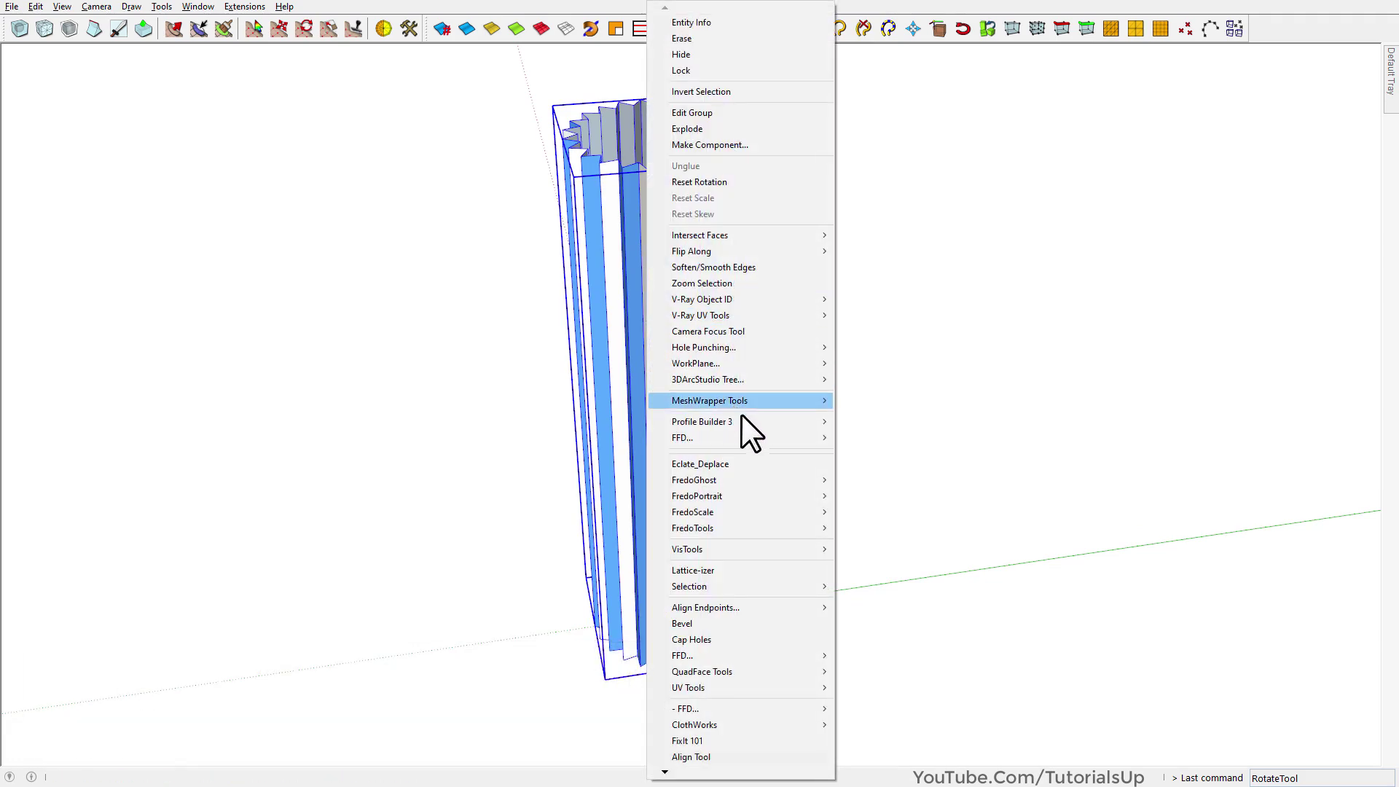
mouse_move(750, 437)
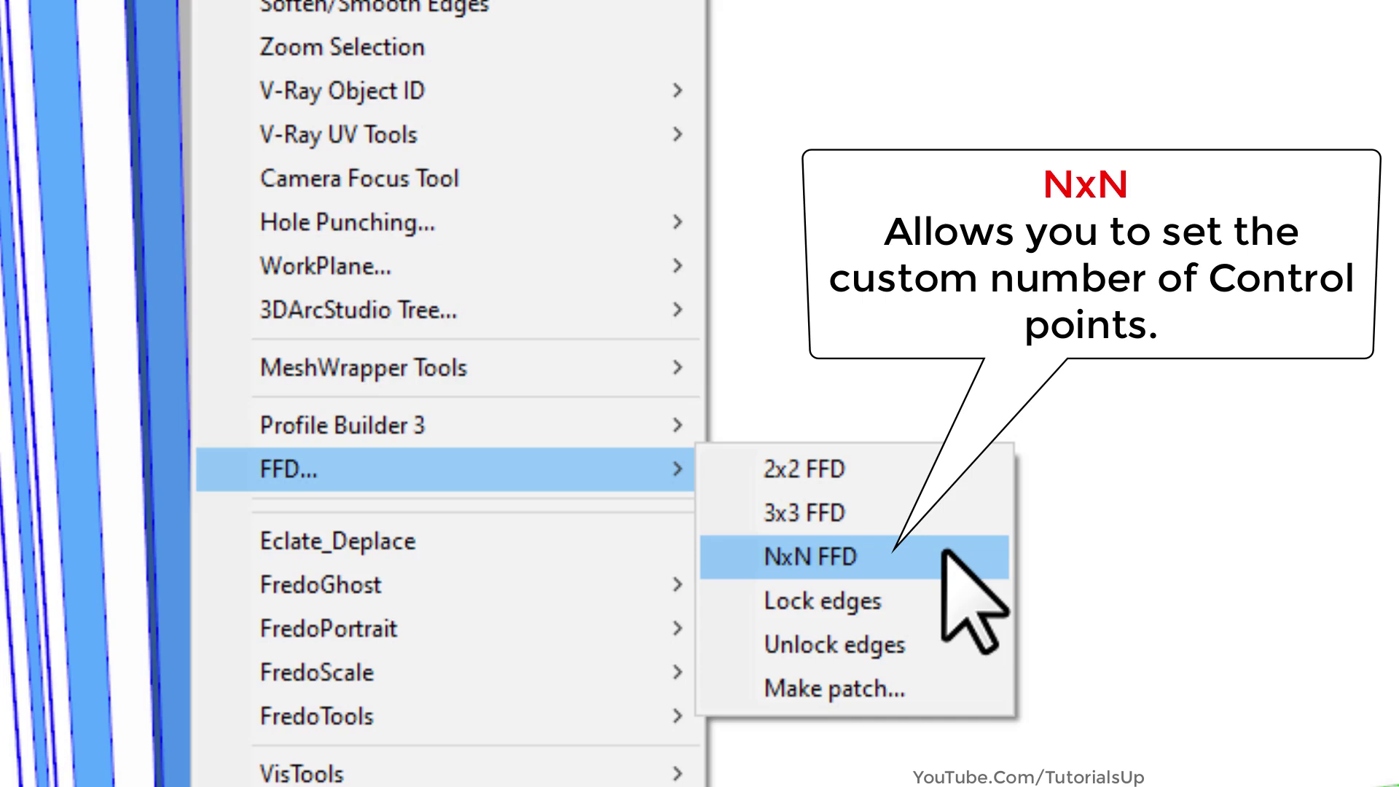
click(944, 555)
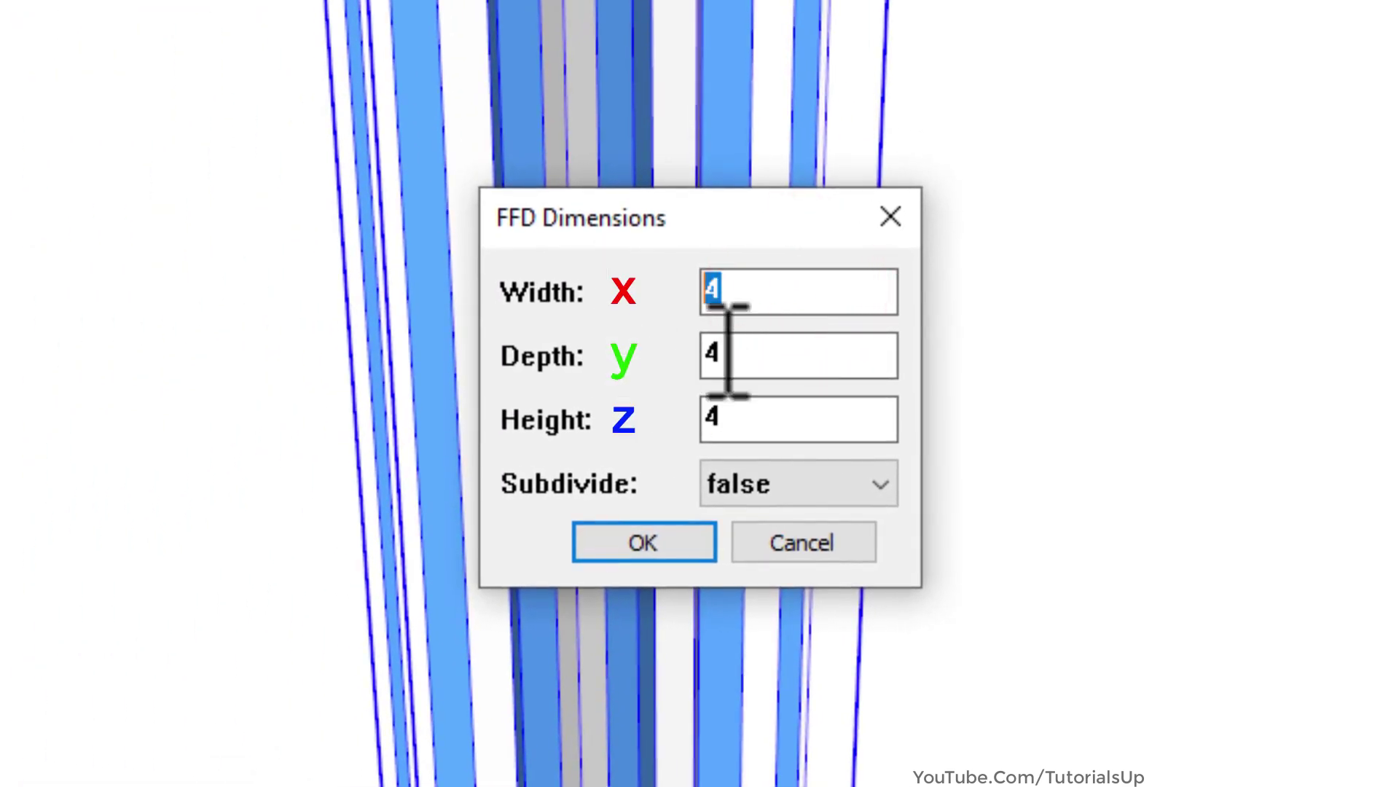
double_click(774, 295)
text(4)
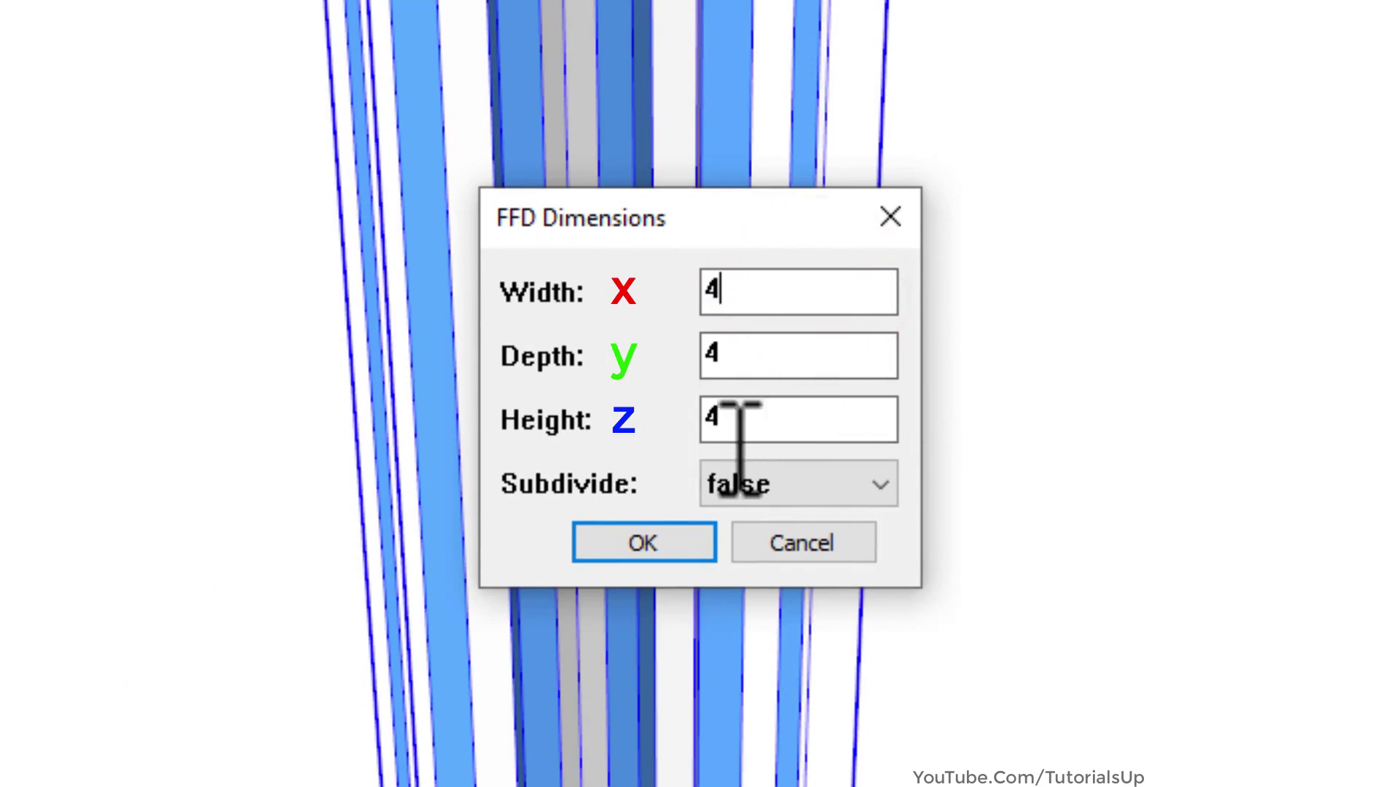
click(792, 485)
click(758, 482)
click(666, 540)
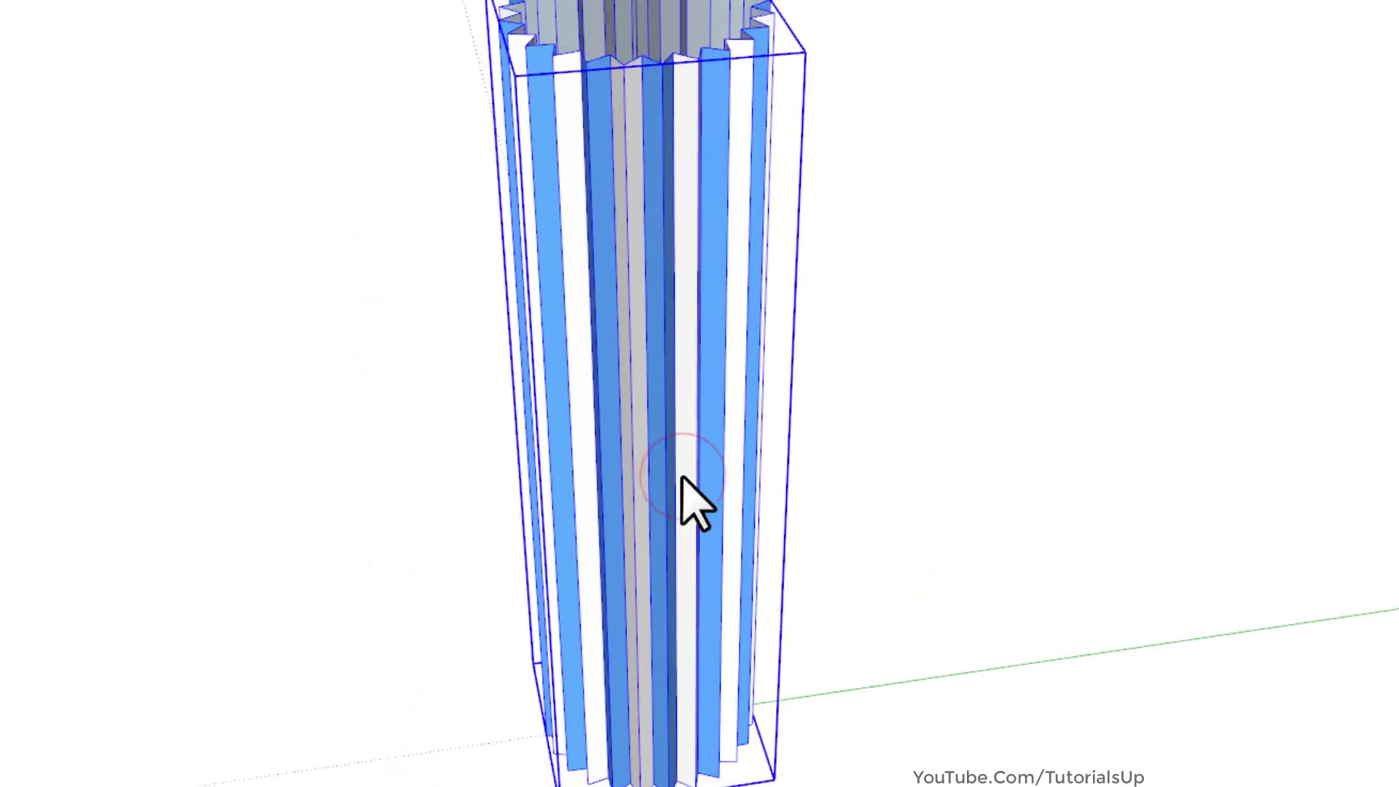
Enter the control points group and scale the top layer of points outward about its centre to flare the rim
click(782, 466)
double_click(763, 361)
middle_drag(763, 361, 671, 238)
drag(549, 128, 792, 207)
middle_drag(790, 207, 809, 343)
scroll(791, 306, down, 1)
key(s)
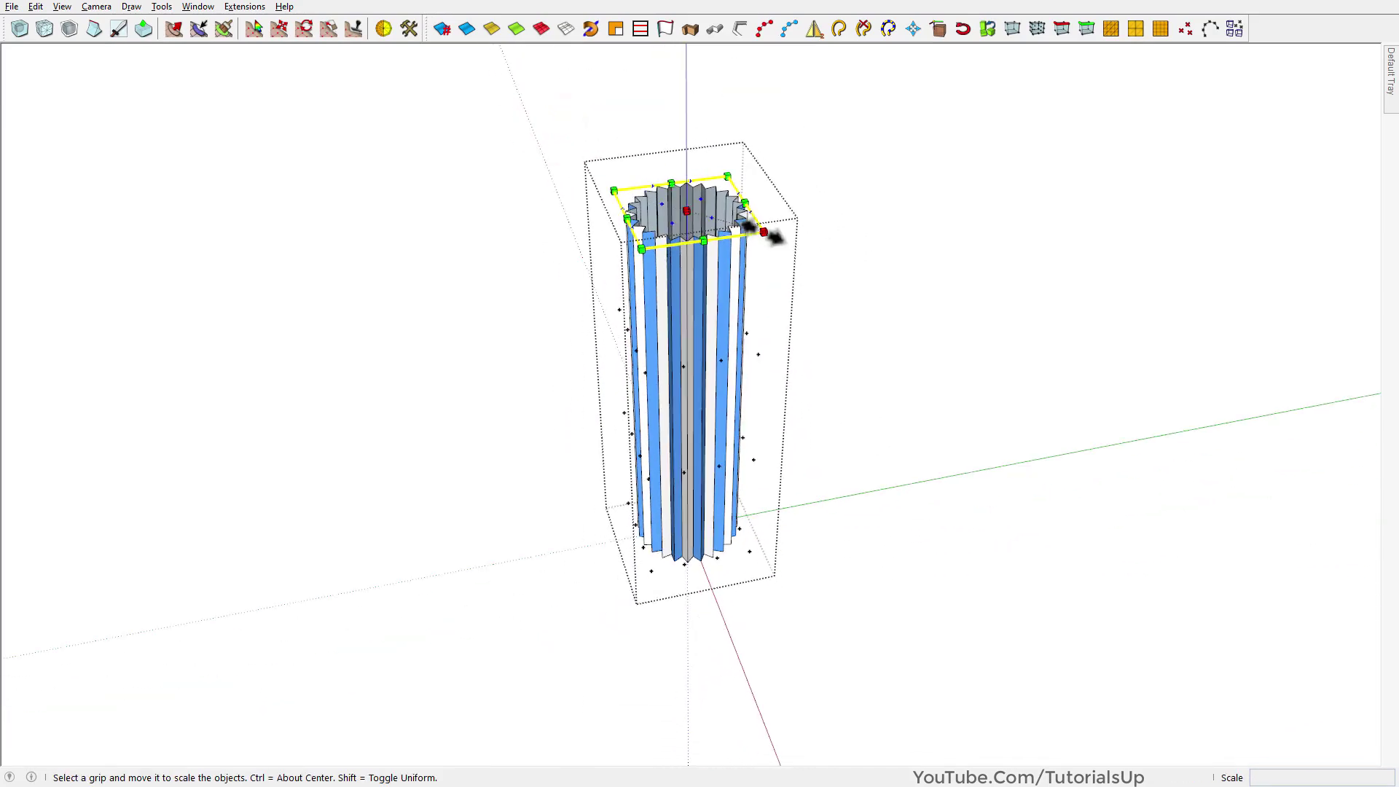
ctrl+drag(764, 234, 967, 323)
middle_drag(916, 362, 777, 172)
Move the second-highest layer of control points up about 8.59", above the flared rim, to curl the top over
key(space)
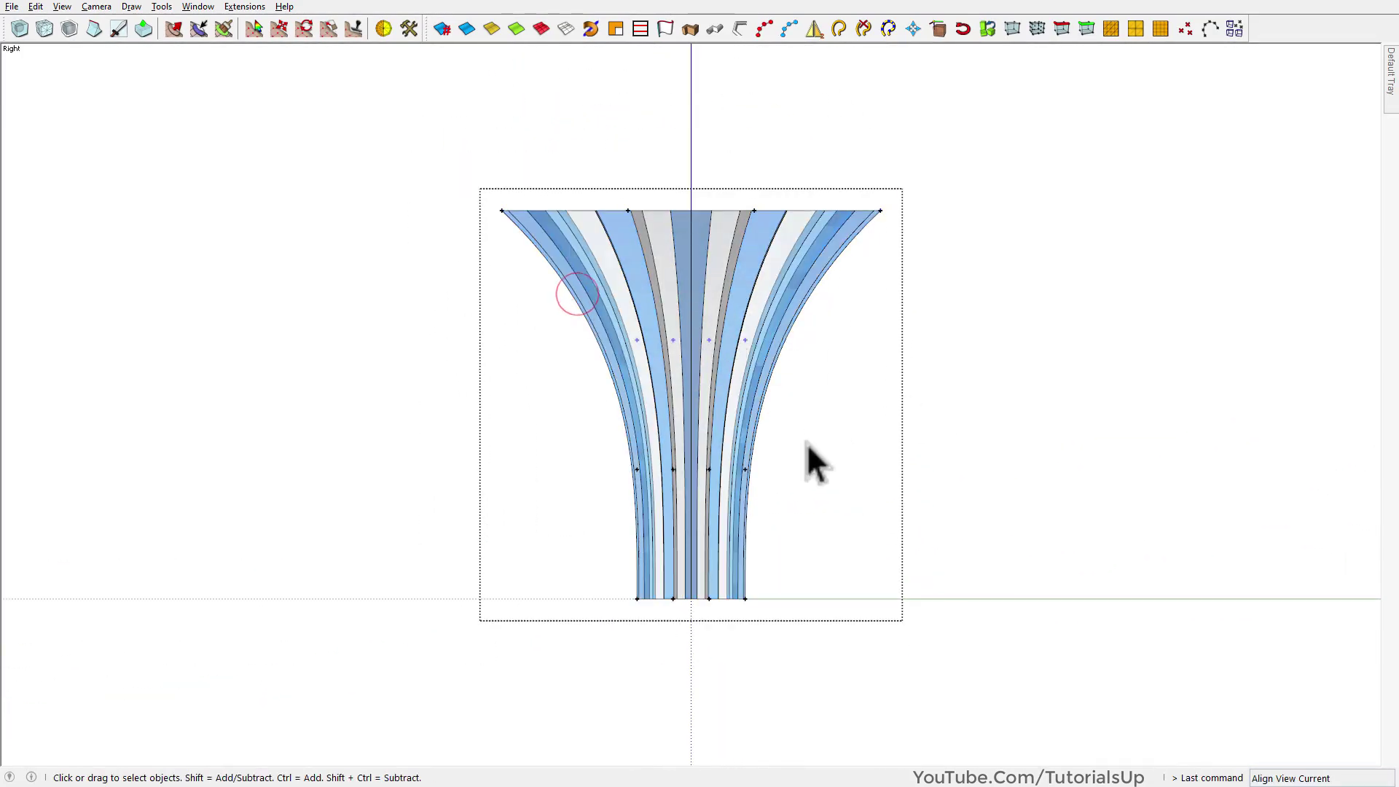
click(1057, 216)
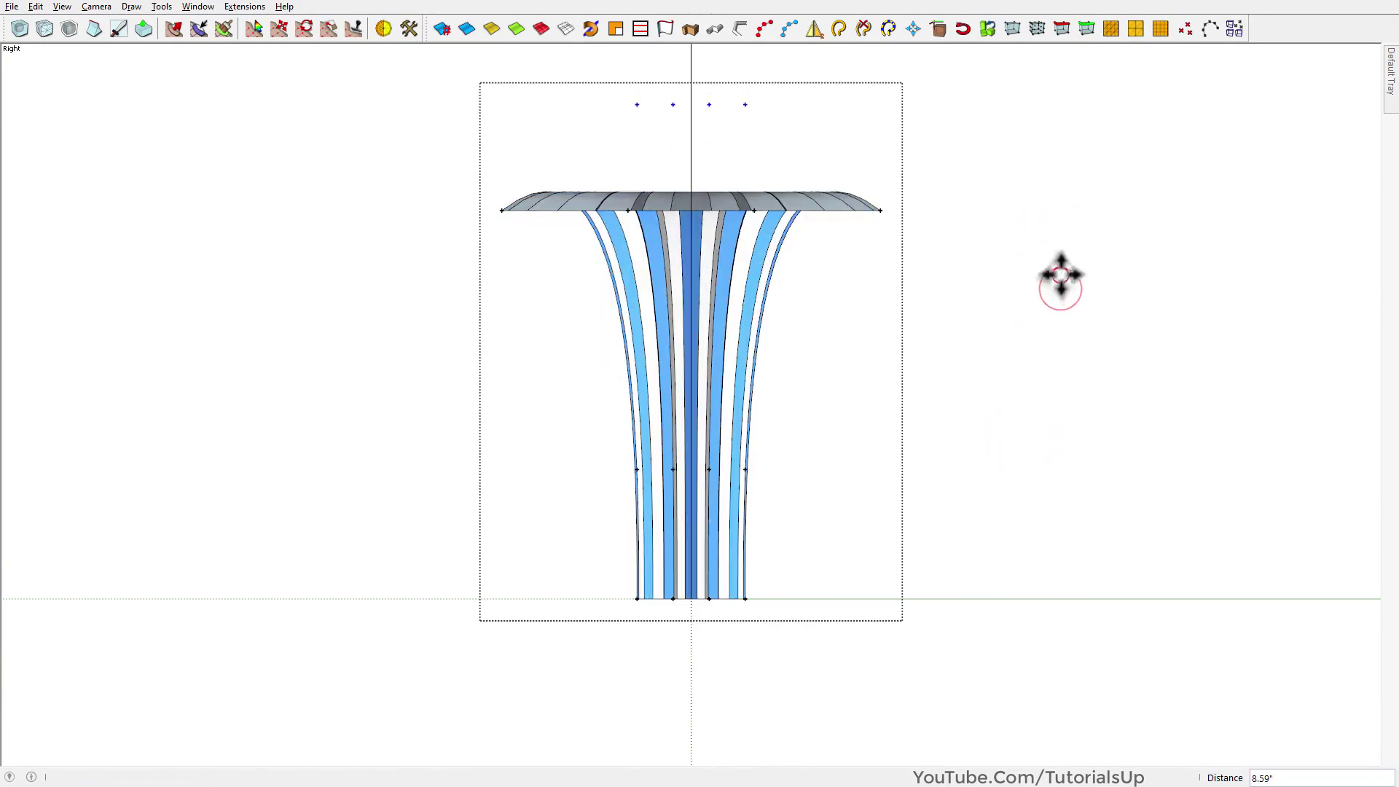
key(space)
middle_drag(1061, 275, 1025, 238)
Rotate the two lower layers of control points by about 41 degrees around the column's centre to twist the shaft
middle_drag(719, 234, 485, 597)
middle_drag(547, 514, 678, 605)
click(657, 583)
click(1026, 625)
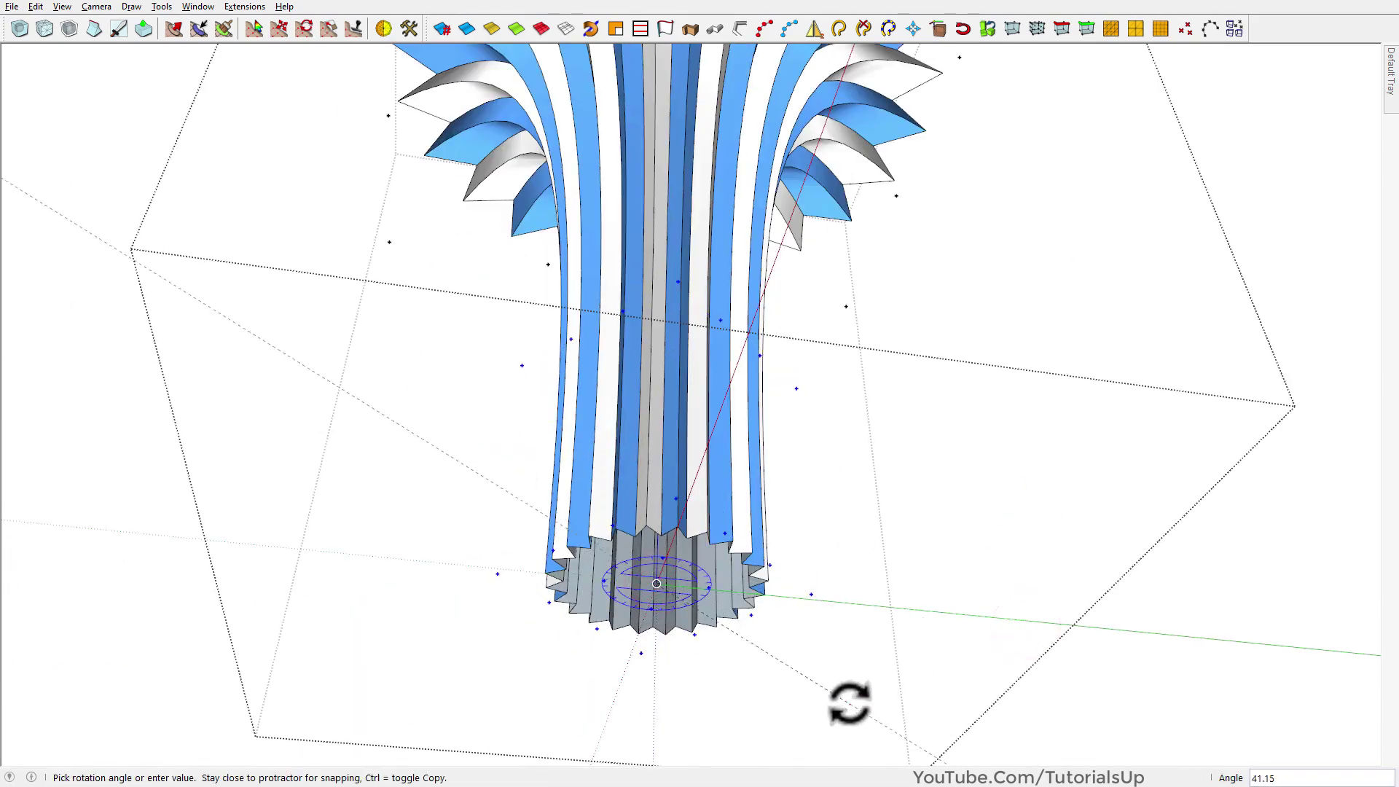
key(Escape)
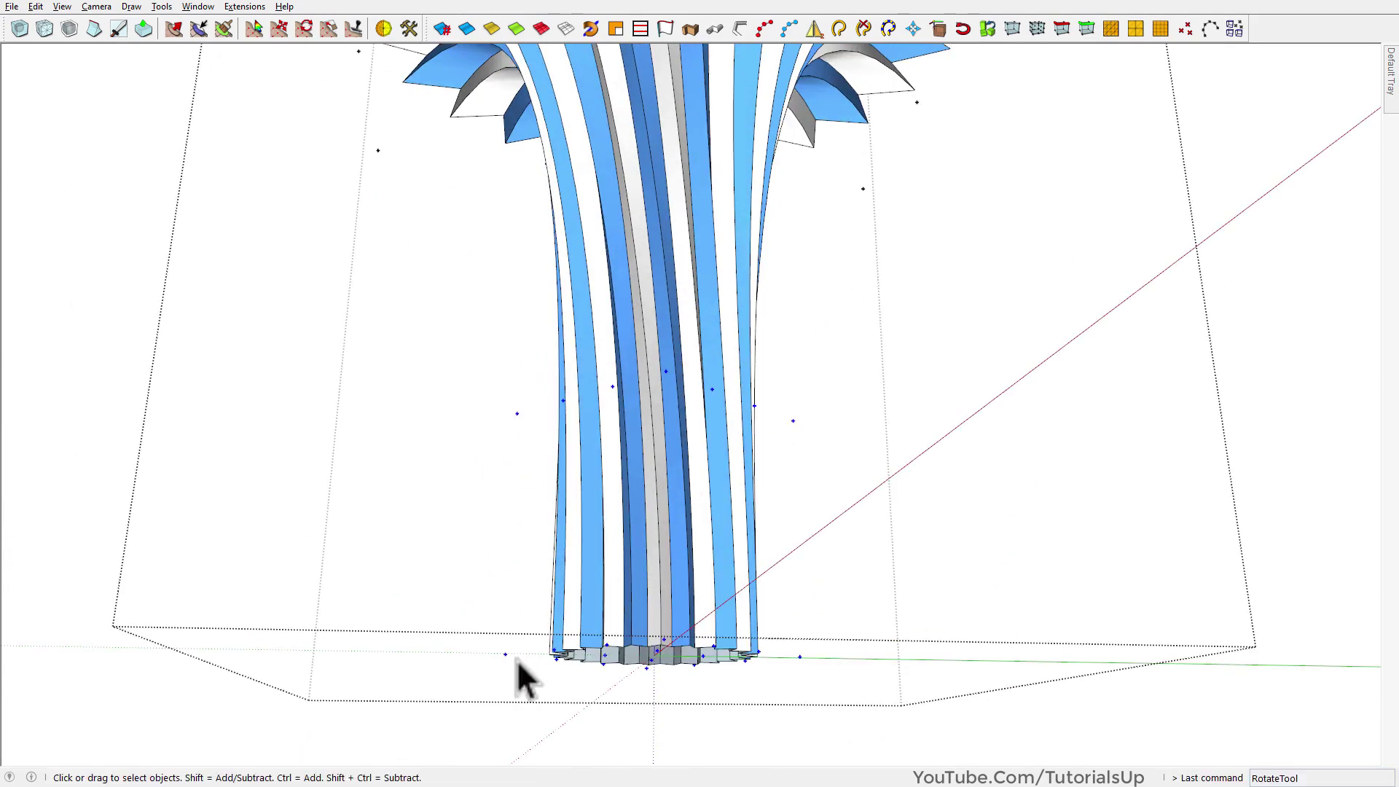
Rotate only the bottom layer of control points around the column's centre to twist the base further
middle_drag(515, 671, 648, 627)
key(q)
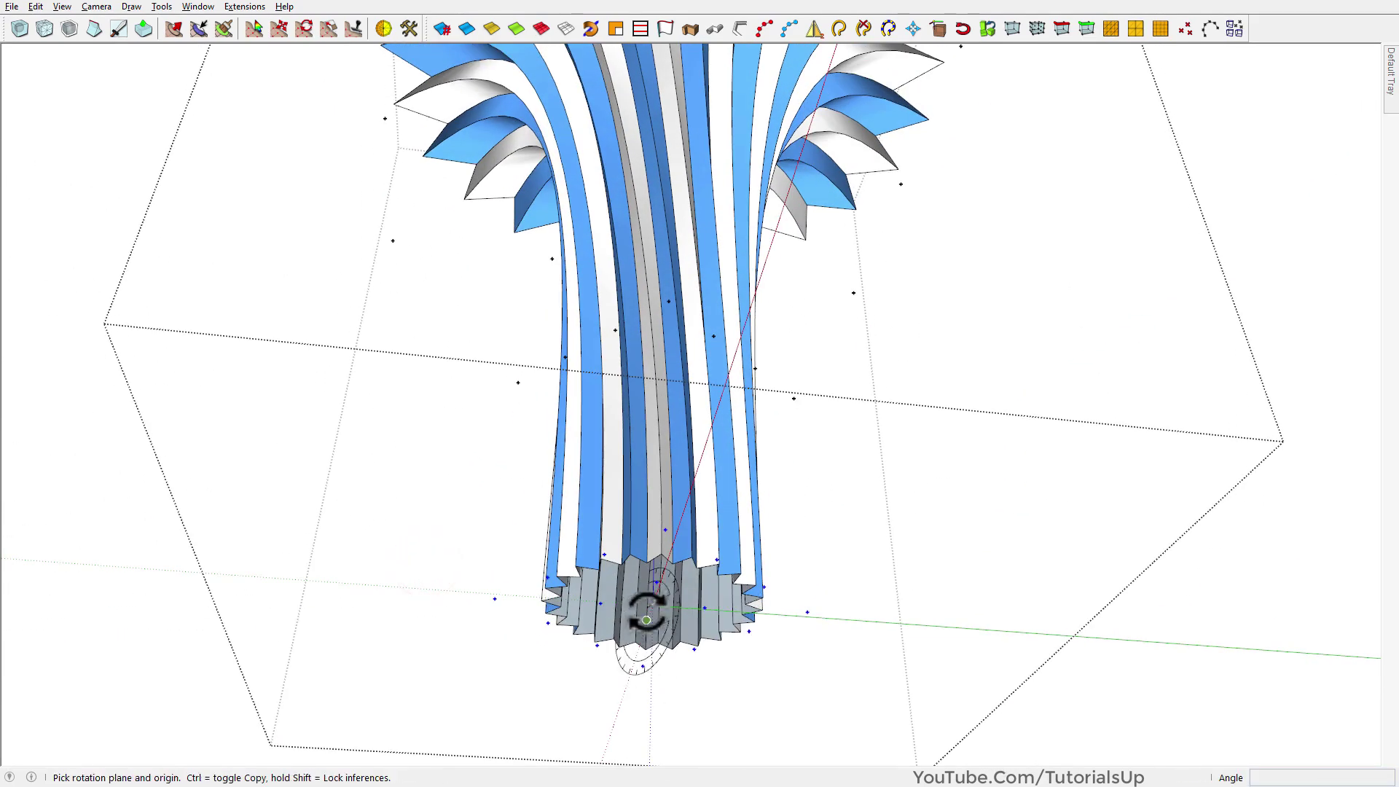
click(652, 605)
click(1009, 627)
click(1009, 625)
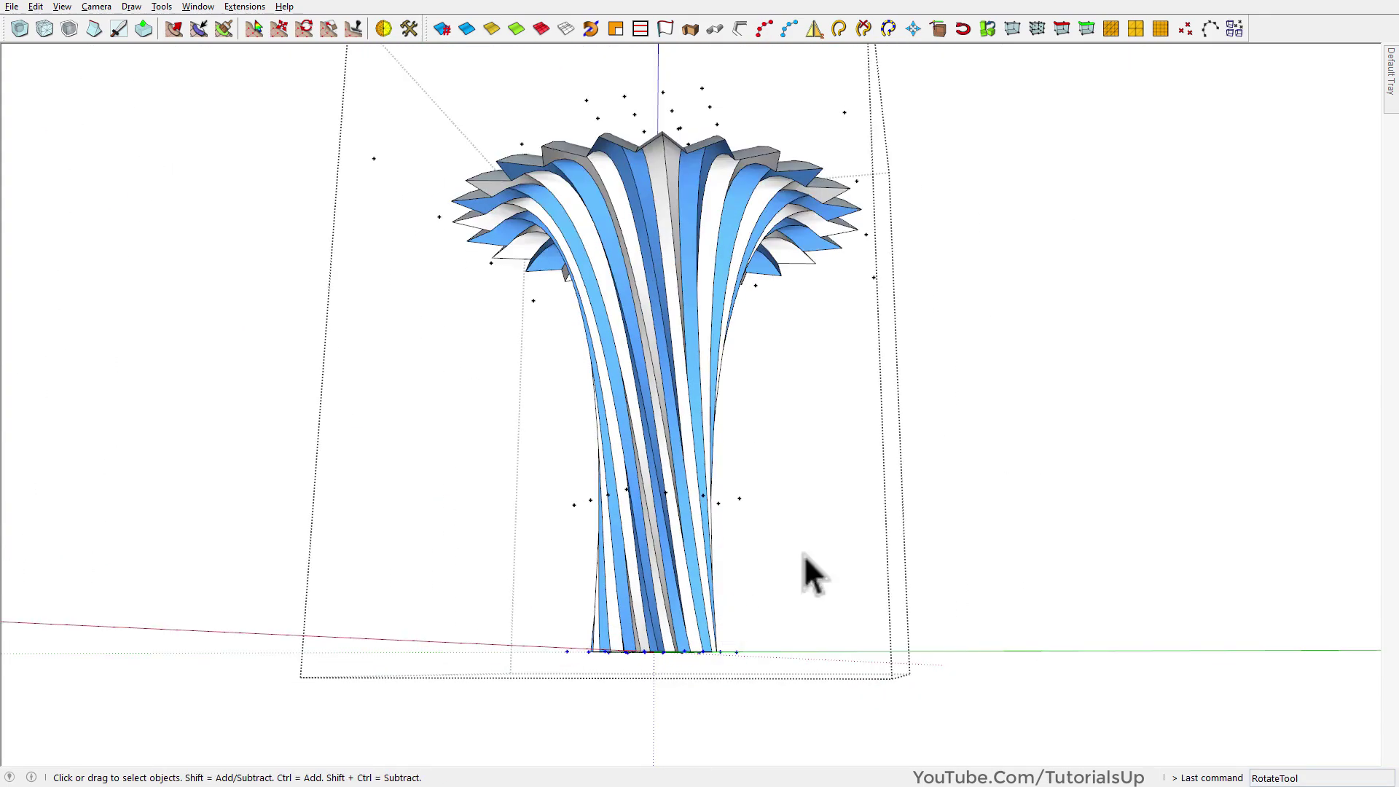
scroll(525, 175, up, 2)
click(398, 250)
scroll(671, 216, up, 1)
middle_drag(671, 216, 676, 116)
scroll(670, 137, down, 2)
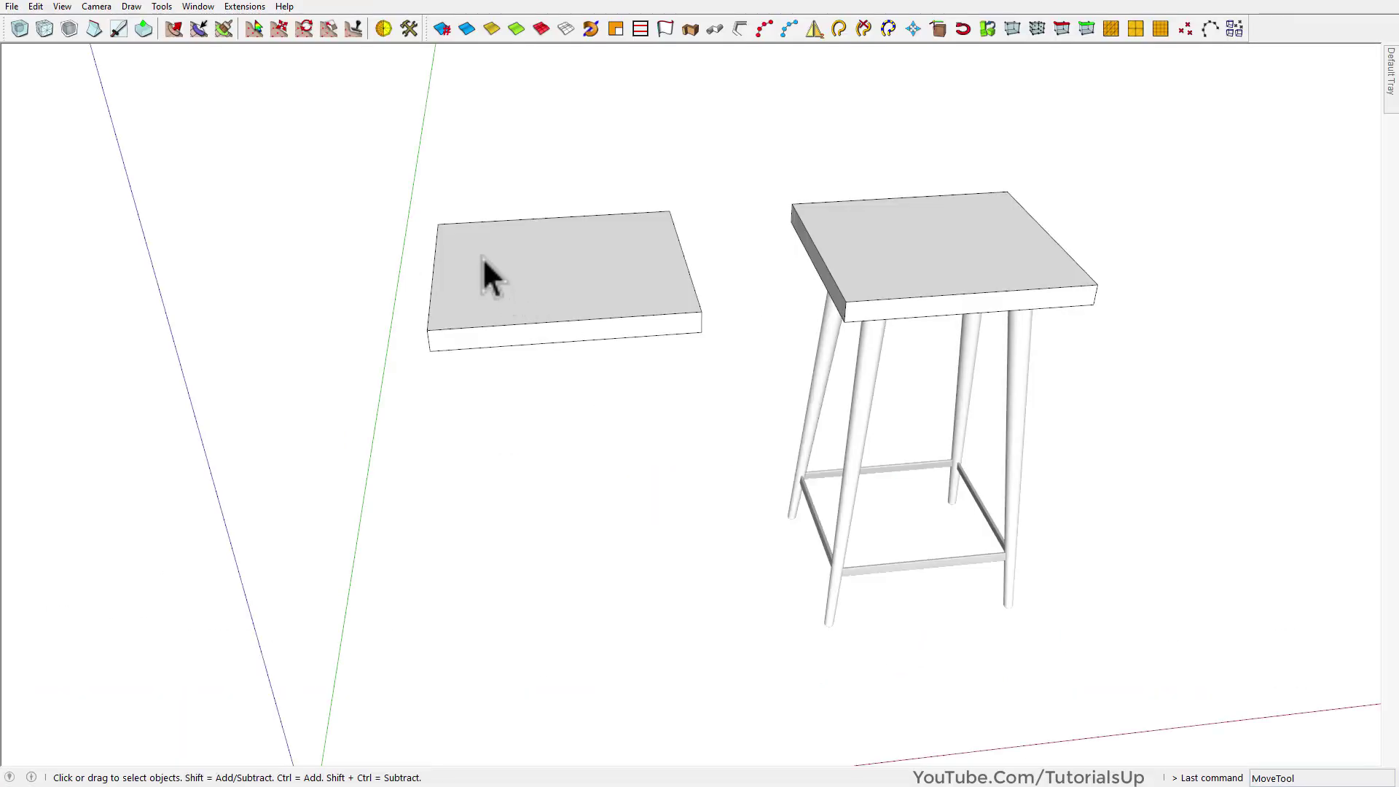
Select the whole loose rectangular slab beside the stool and make it a group
scroll(440, 292, up, 3)
middle_drag(441, 291, 613, 287)
click(619, 288)
right_click(619, 289)
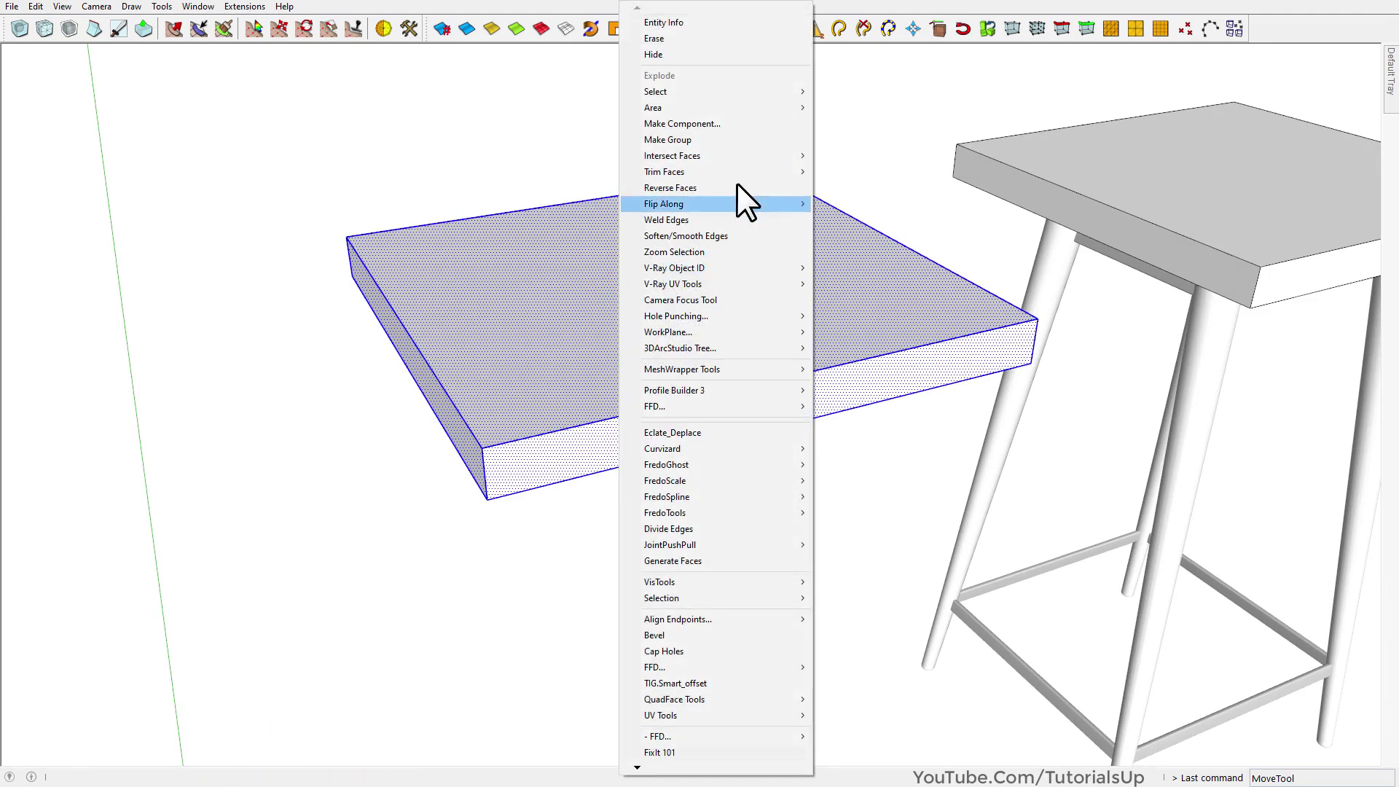
click(754, 138)
Add an NxN FFD cage to the slab group with width 7, depth 4, height 4 and Subdivide false
right_click(637, 279)
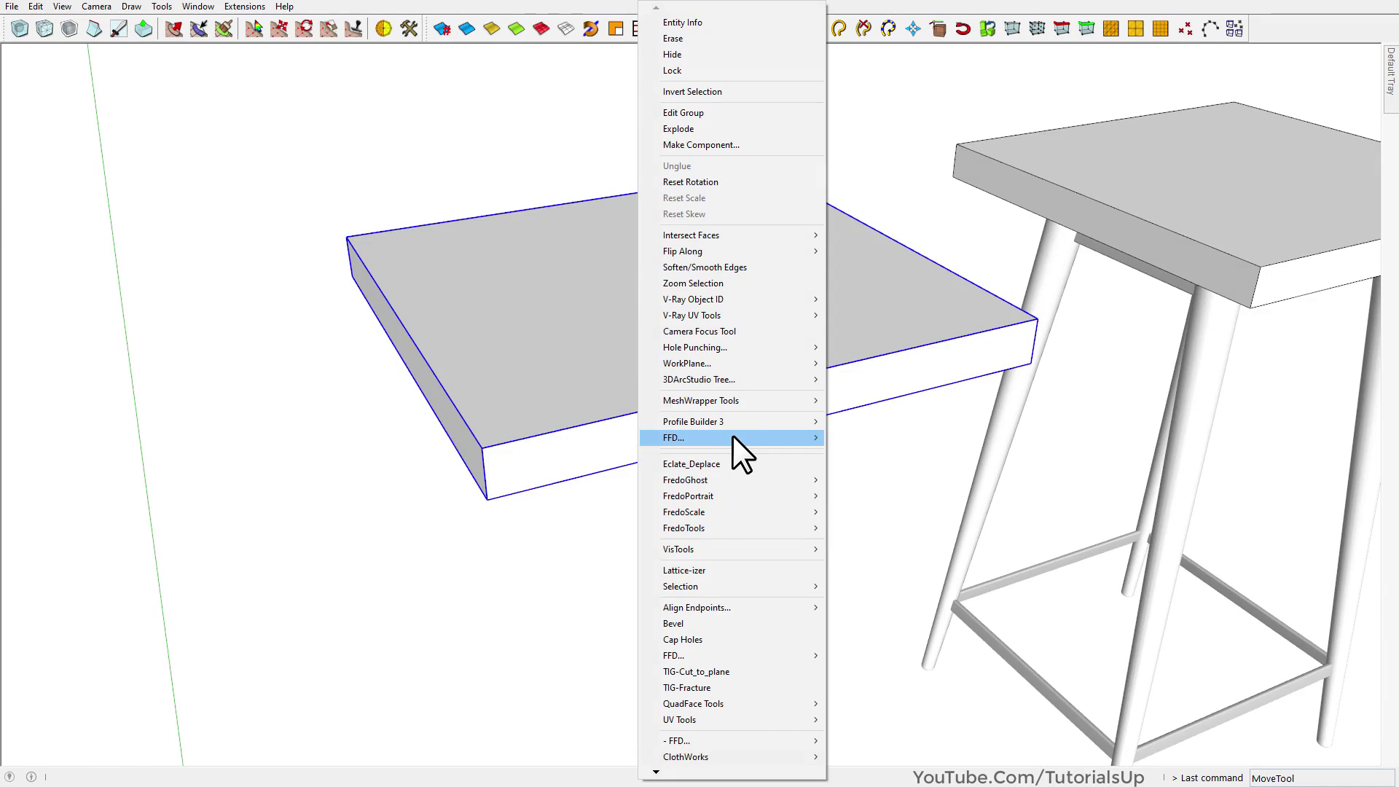
mouse_move(802, 439)
click(911, 467)
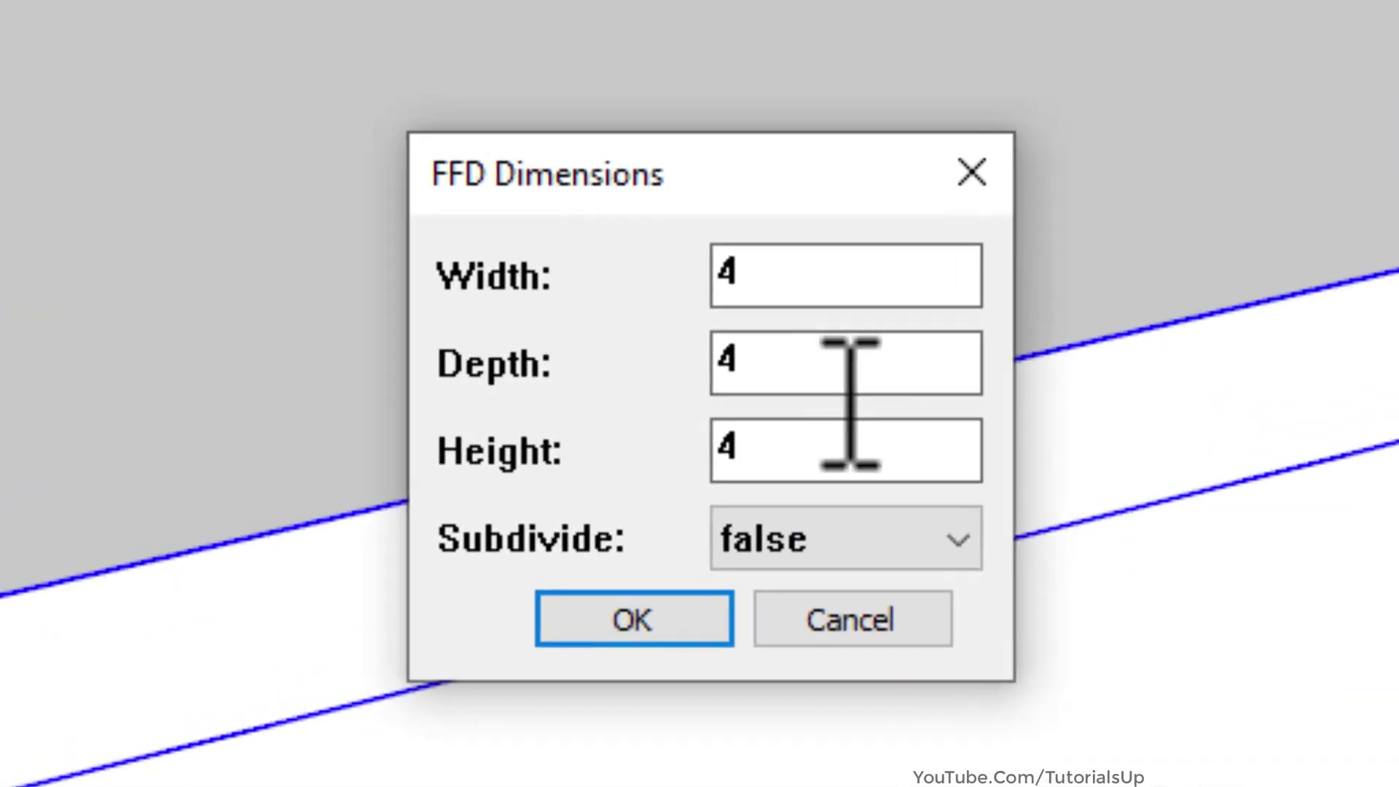
drag(766, 309, 672, 315)
text(7)
double_click(806, 365)
double_click(804, 445)
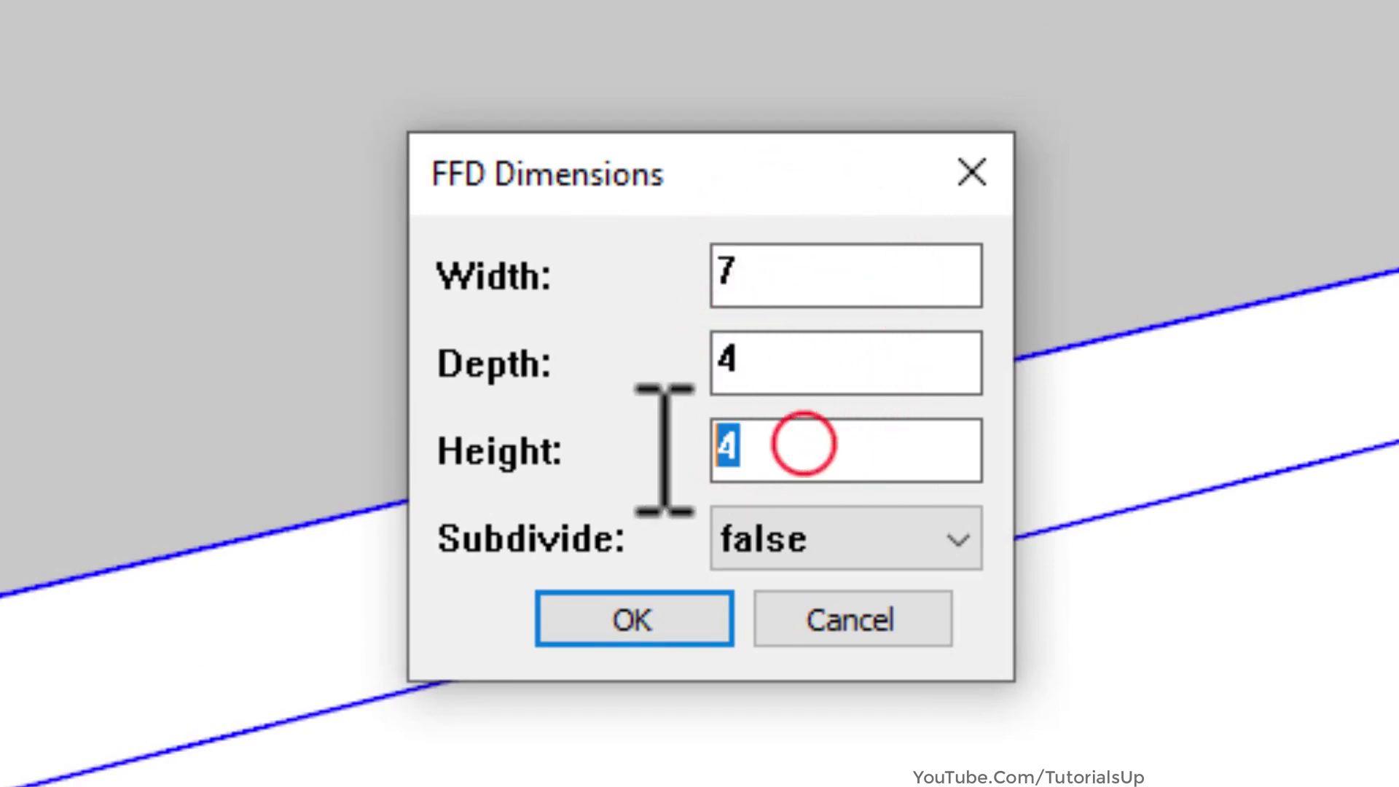
click(843, 532)
click(844, 537)
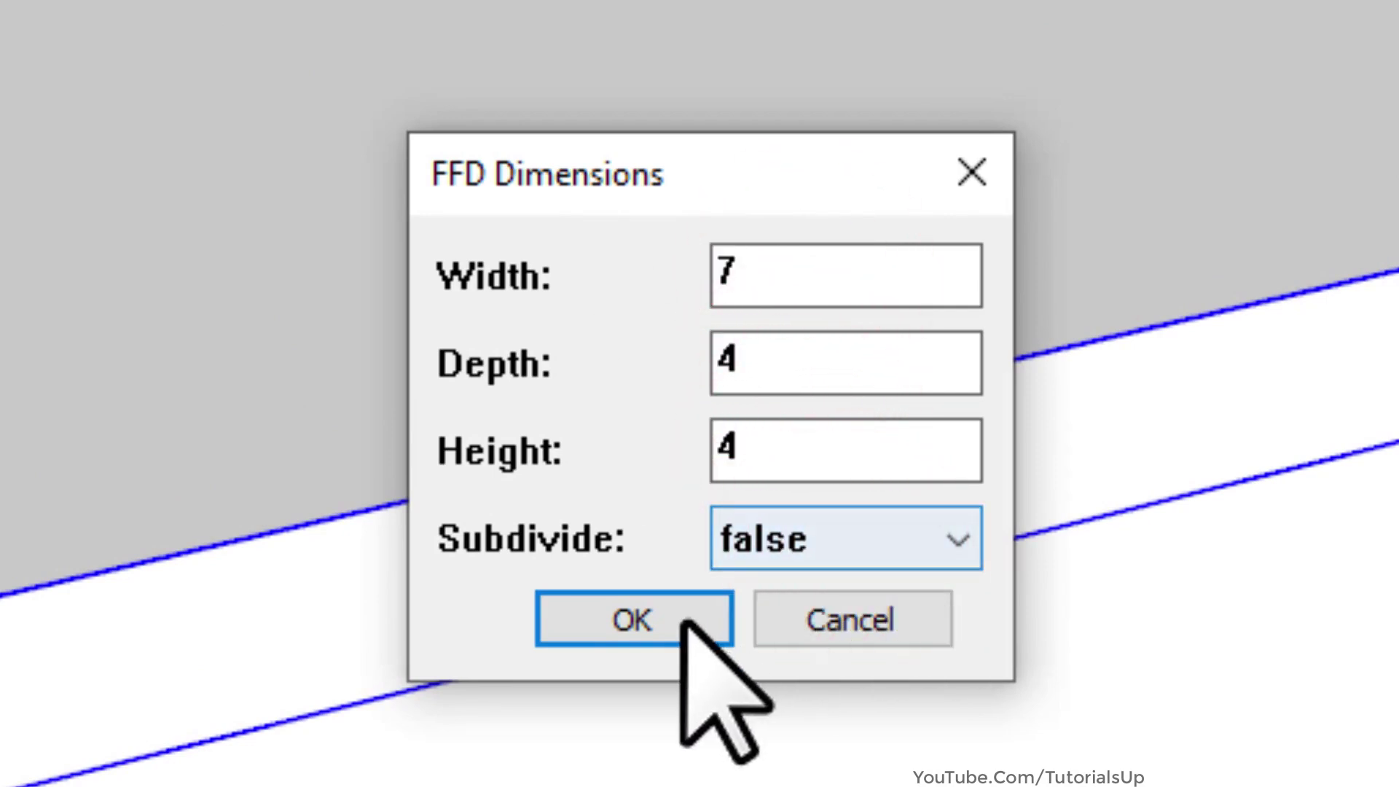
click(638, 618)
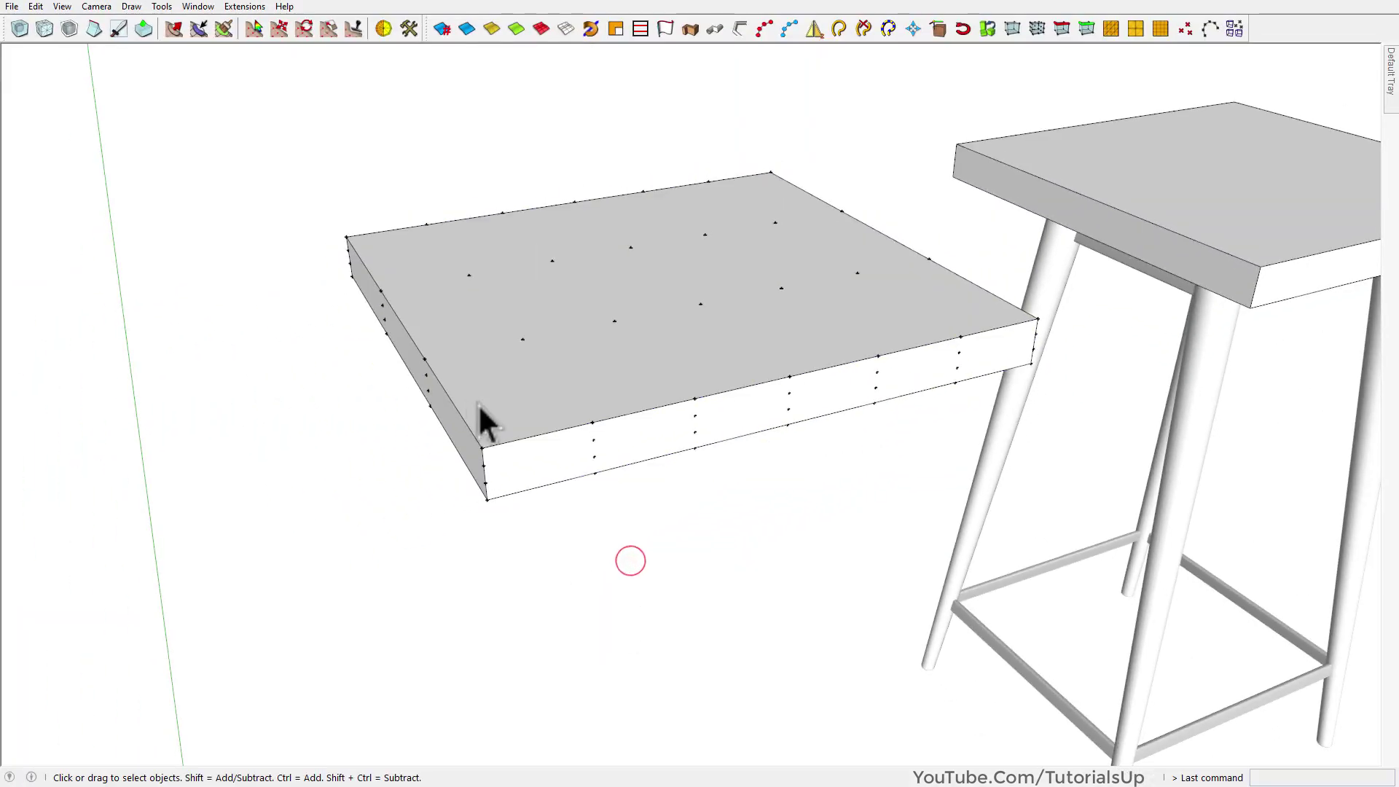
Move the two control-point columns at one end of the slab downward to try deforming it without subdivisions
click(467, 394)
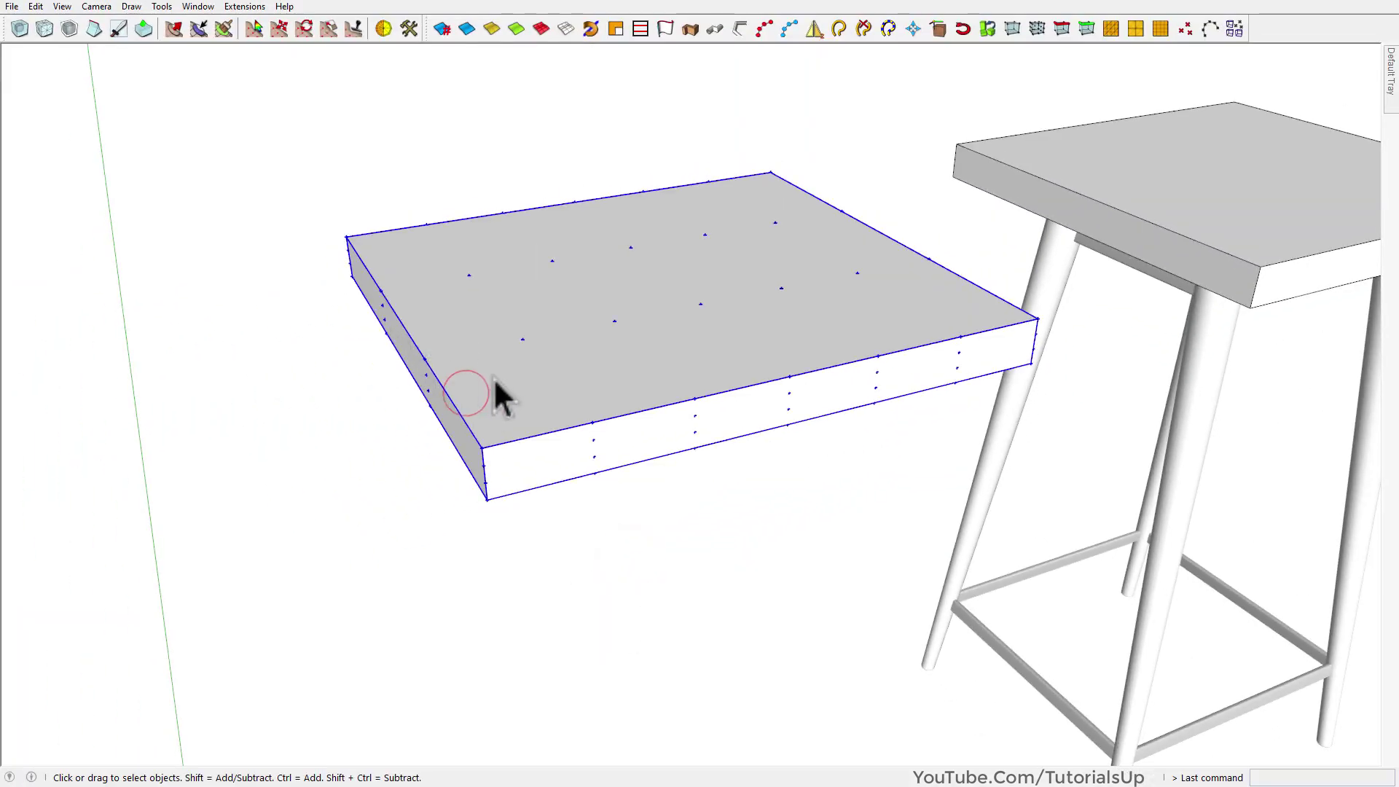
double_click(493, 378)
middle_drag(493, 397, 346, 222)
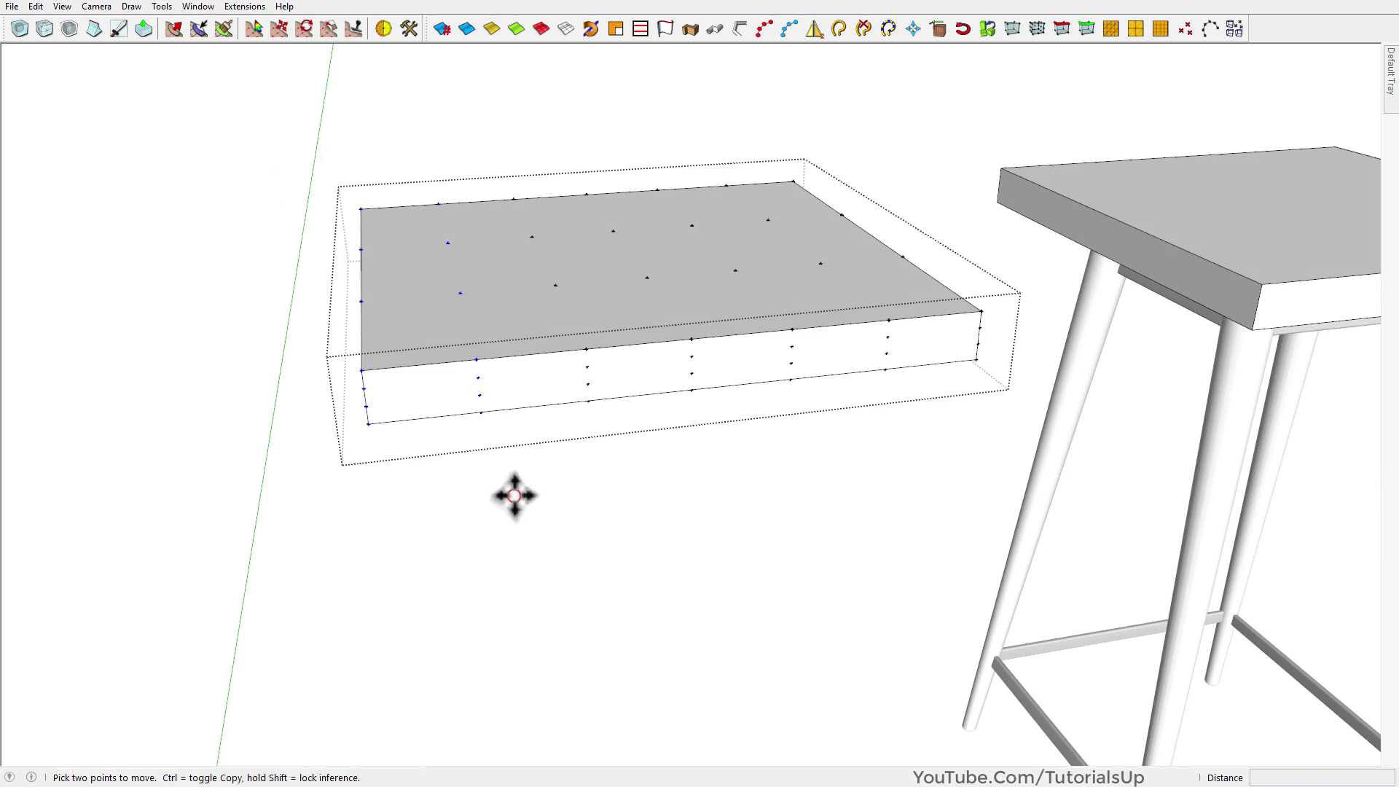
click(524, 580)
mouse_move(536, 524)
middle_down()
mouse_move(602, 366)
mouse_move(553, 391)
mouse_move(517, 510)
middle_up()
key(space)
key(Escape)
middle_drag(440, 417, 483, 488)
middle_drag(646, 616, 572, 643)
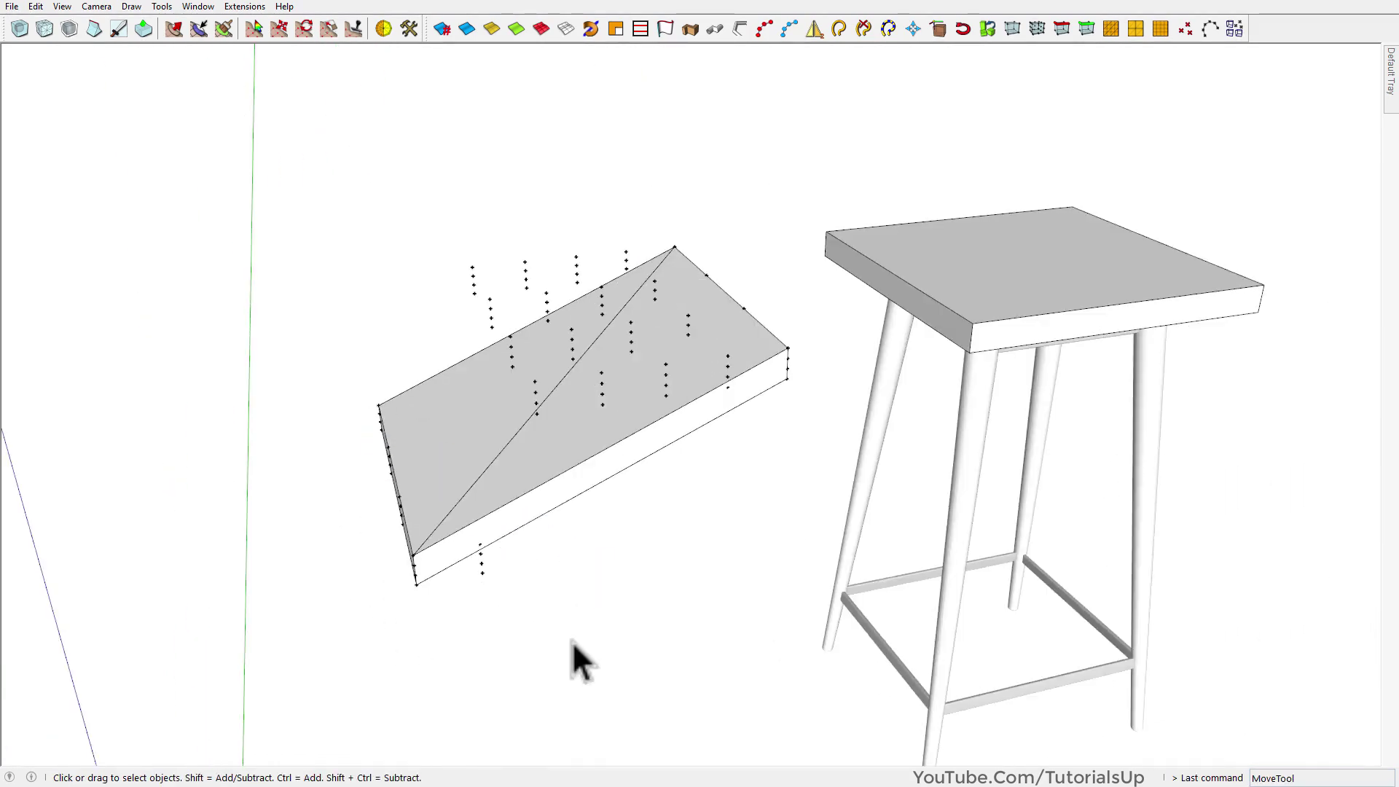
Delete the tilted slab together with its FFD control points
drag(308, 338, 297, 339)
scroll(260, 357, down, 2)
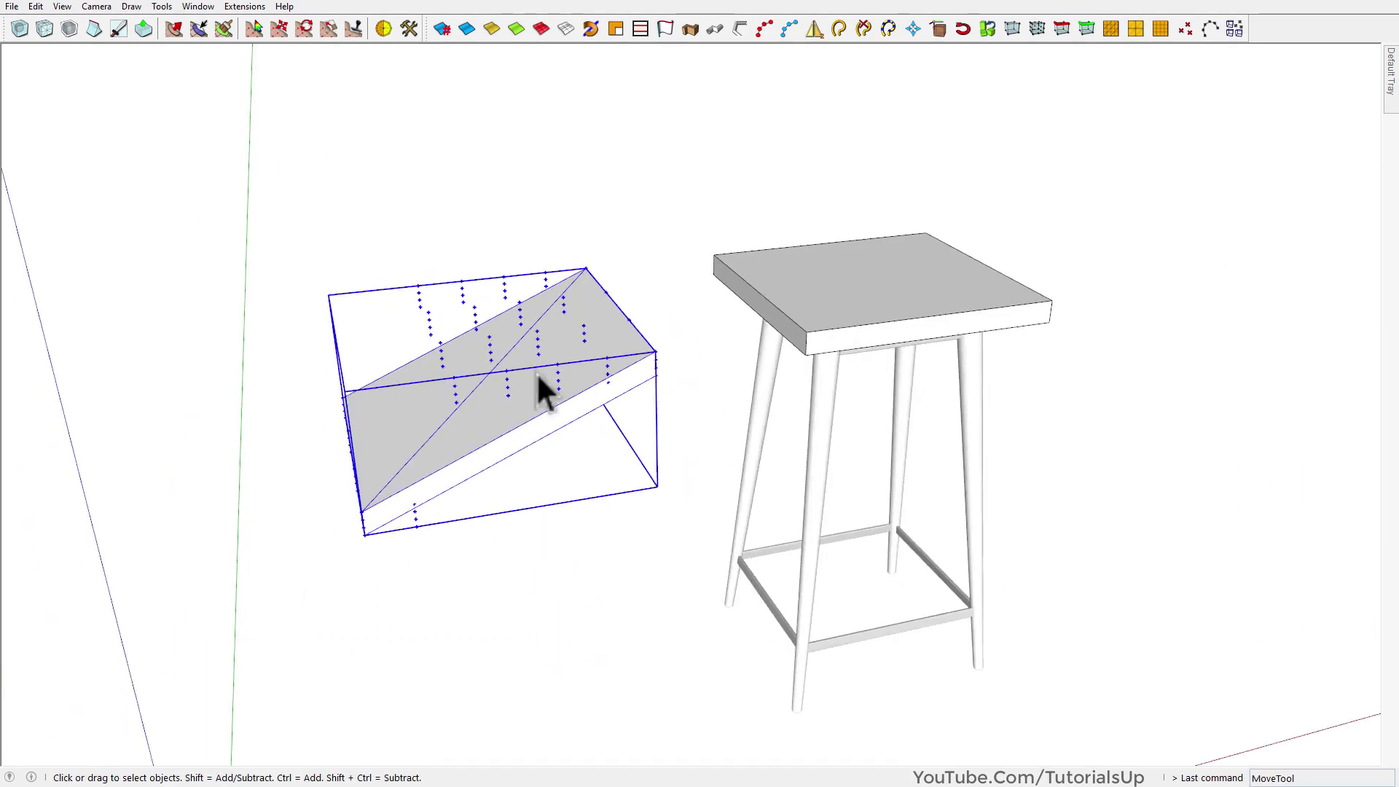
key(Delete)
Select the whole loose seat slab on top of the stool and make it a group
scroll(654, 312, up, 5)
click(655, 312)
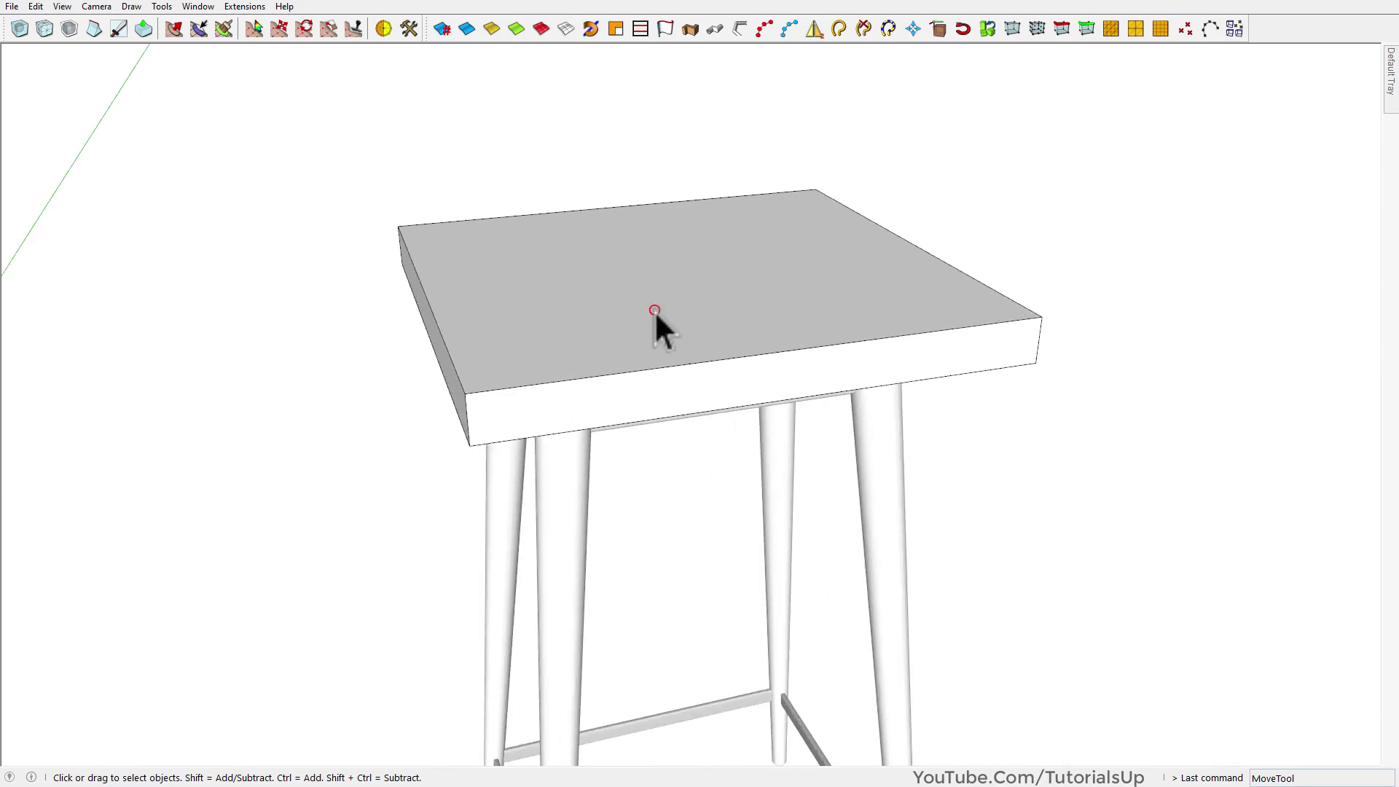
right_click(654, 310)
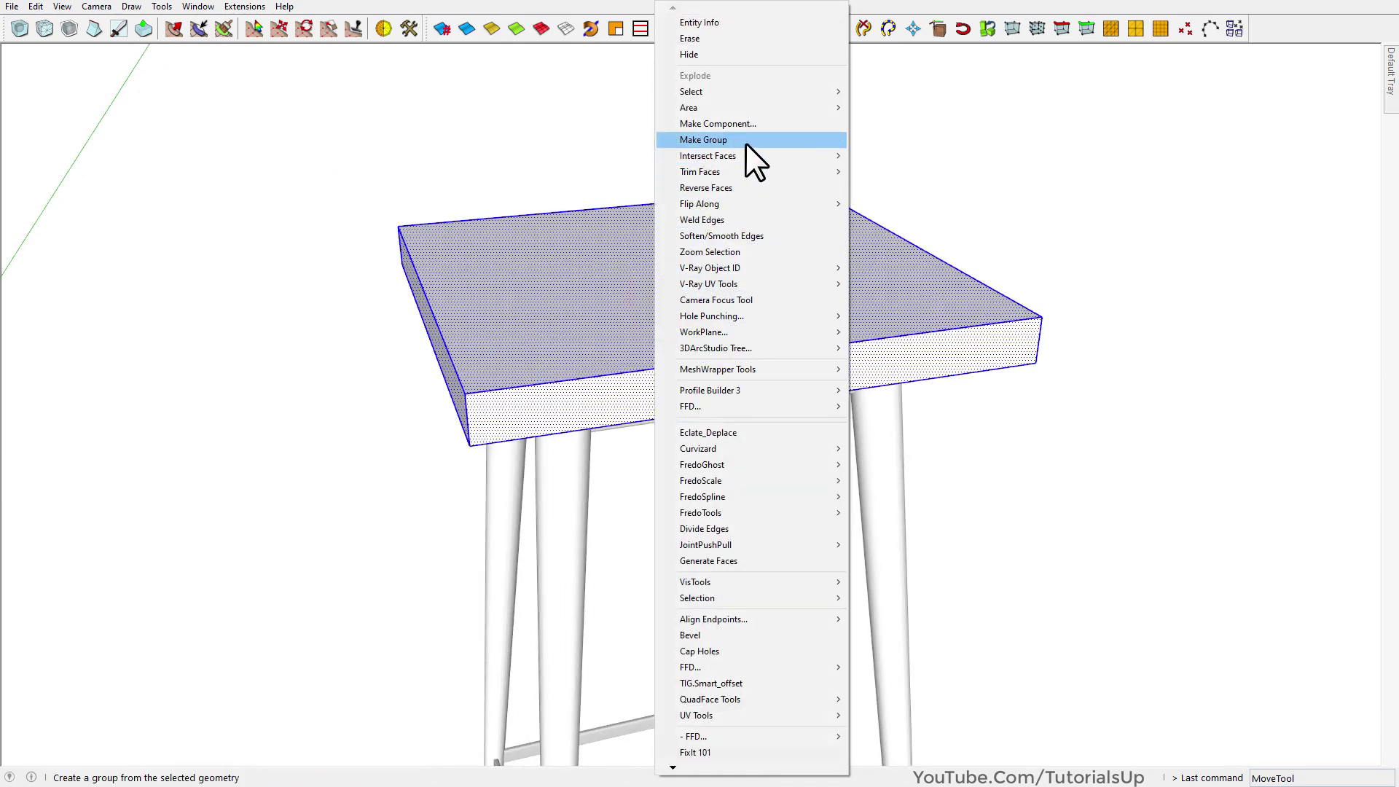
click(745, 142)
Add an NxN FFD cage to the stool seat with width 7, depth 4, height 4 and Subdivide true
right_click(766, 260)
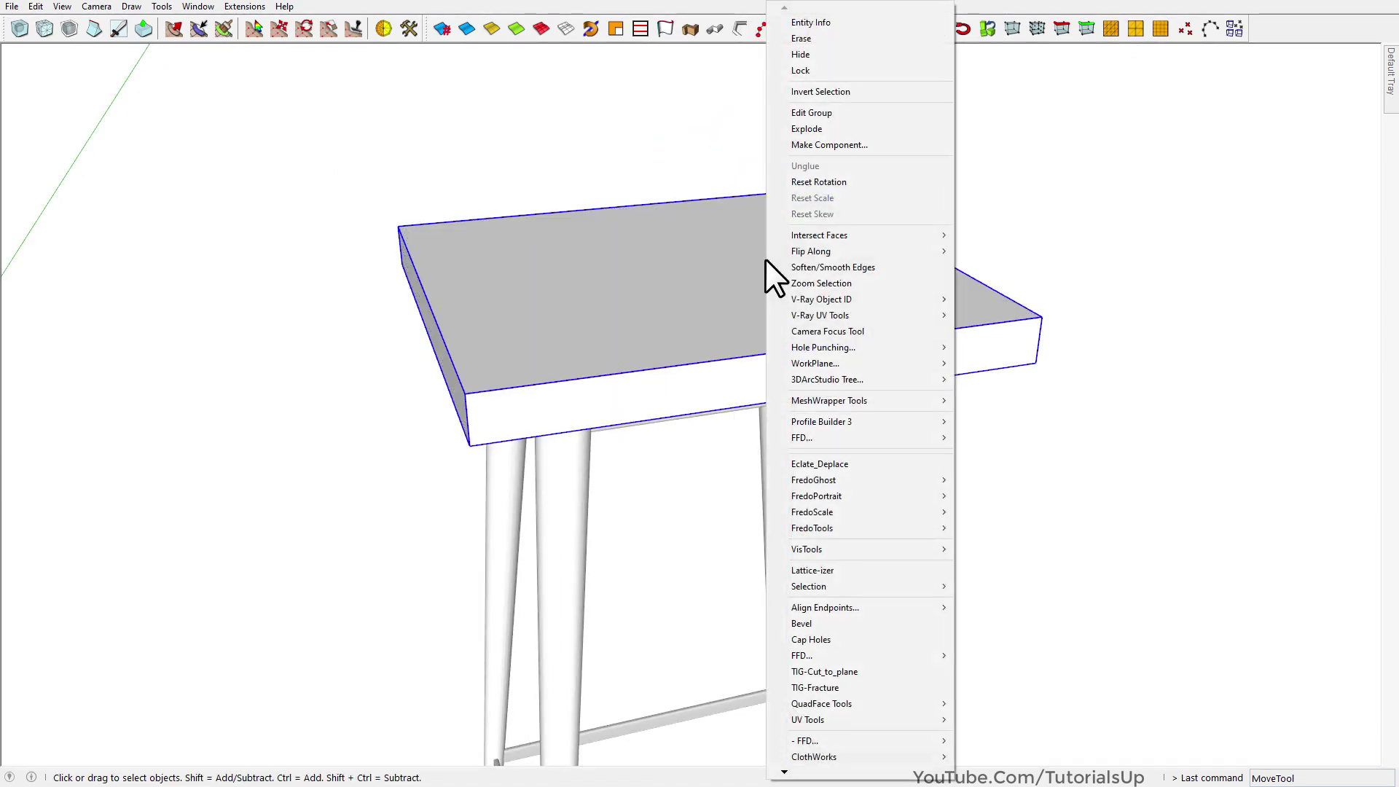
mouse_move(842, 437)
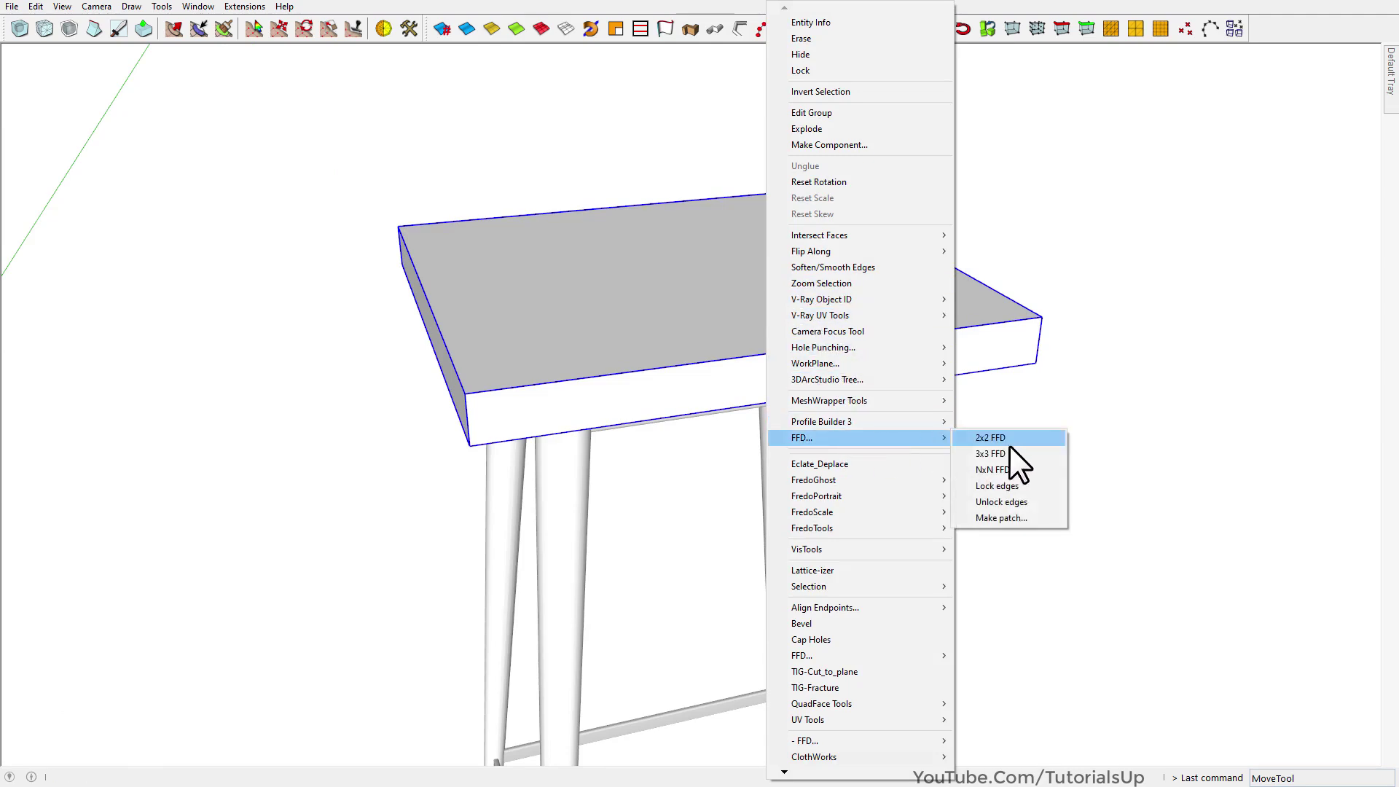
click(1021, 469)
click(721, 351)
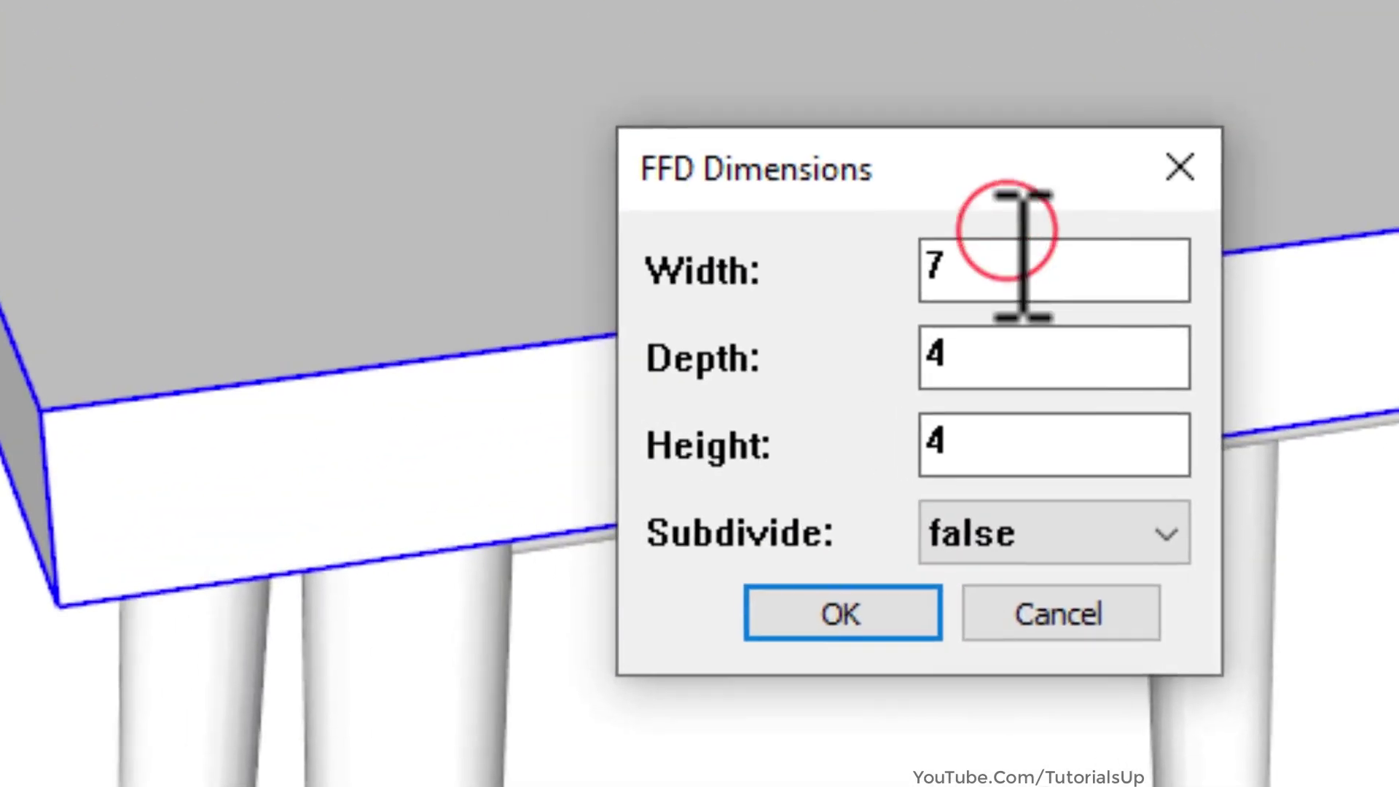
click(1005, 536)
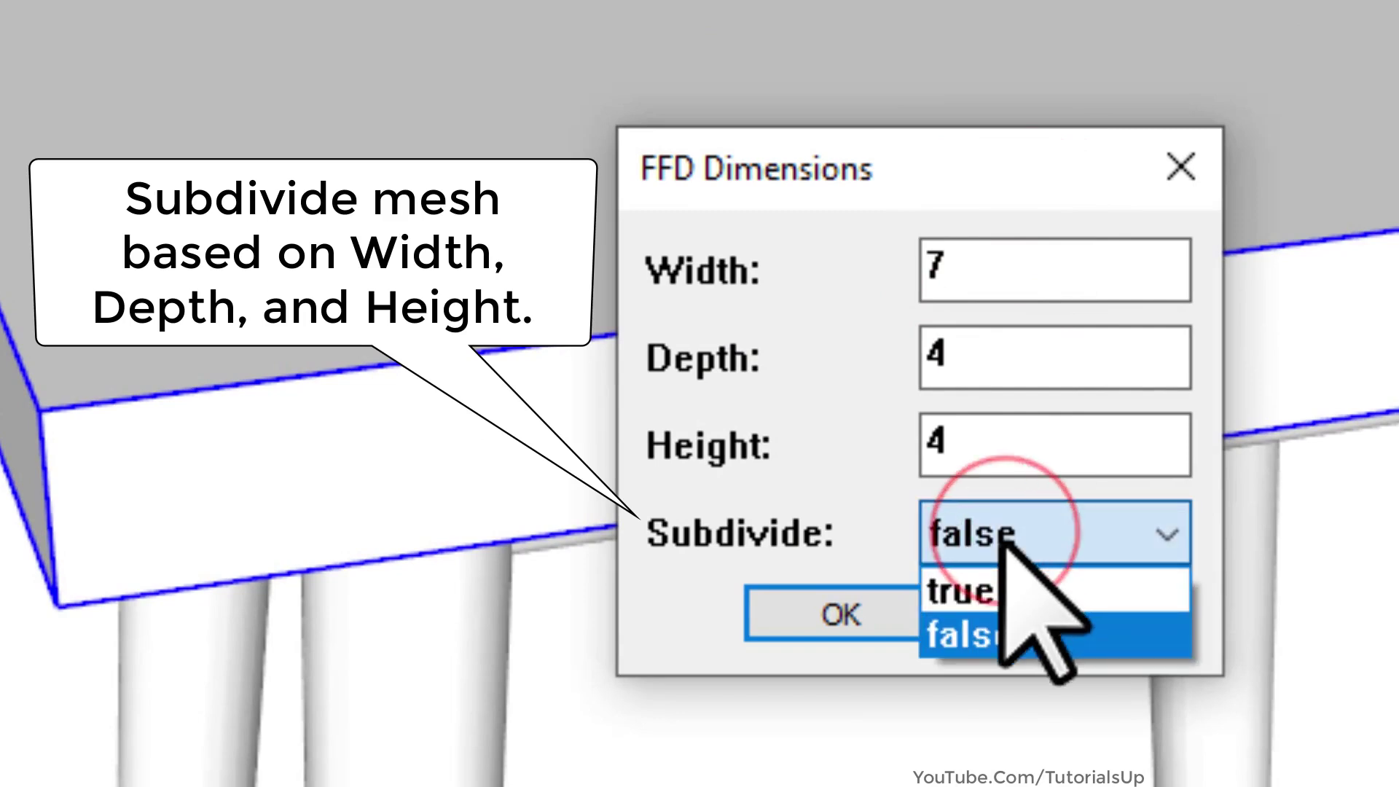
click(1015, 594)
click(843, 612)
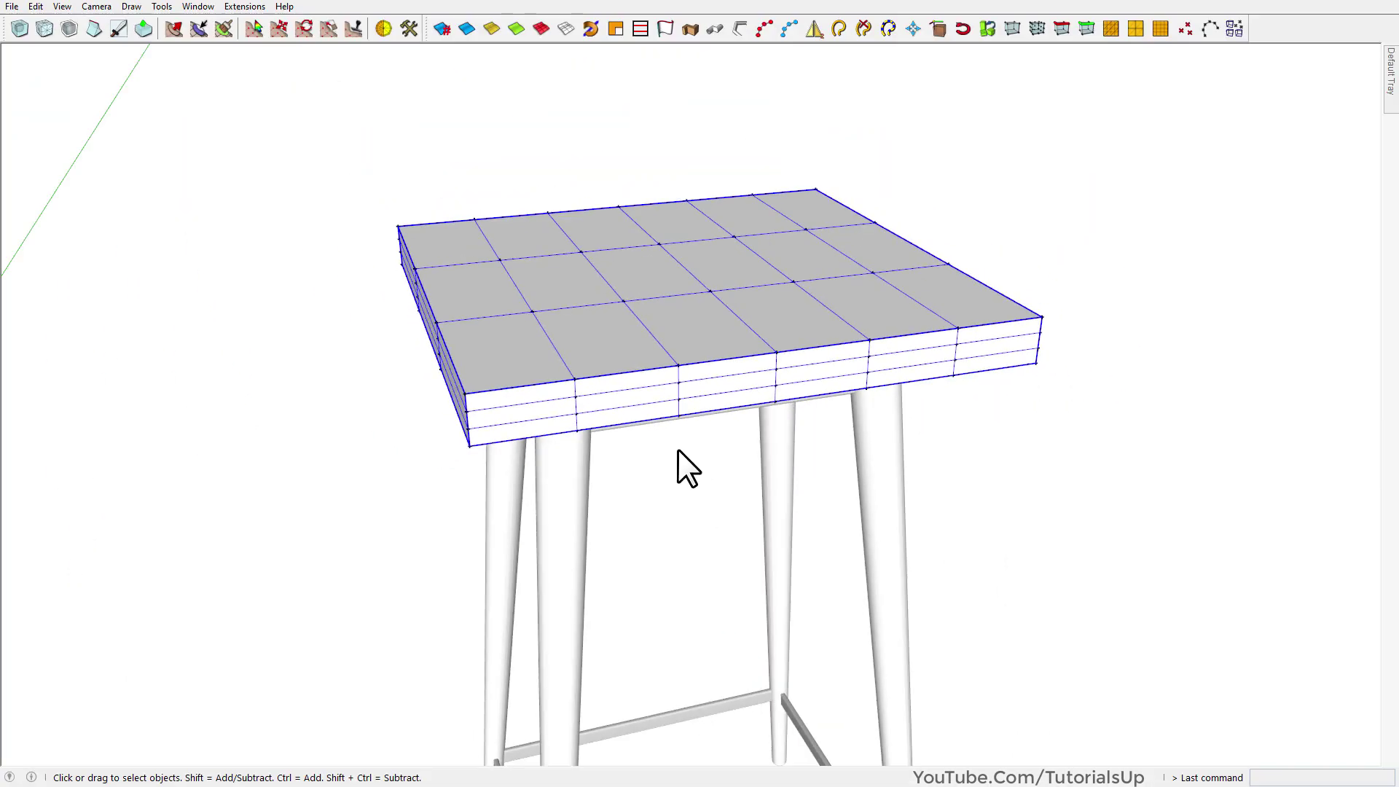
click(705, 465)
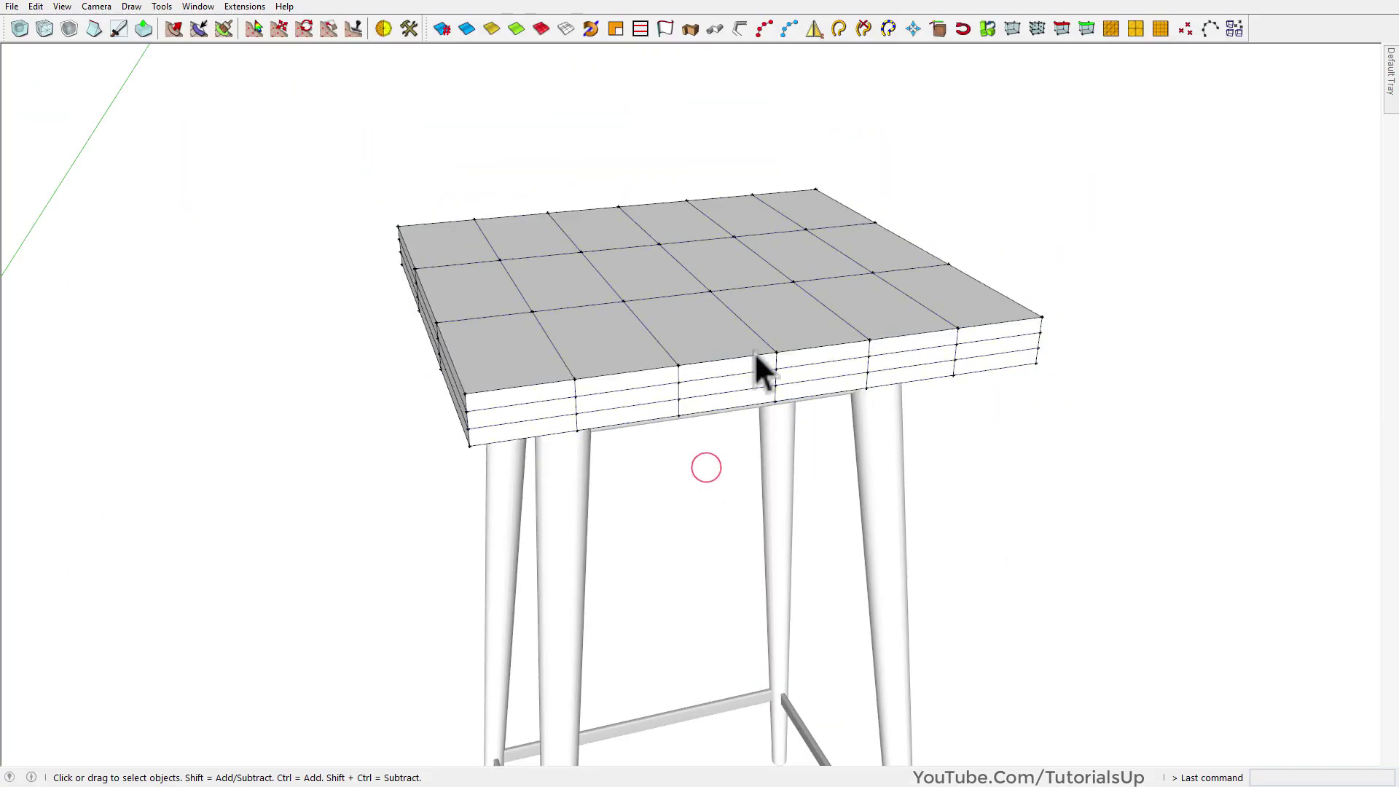
Open the seat's FFD control points group for editing through the Outliner
scroll(760, 352, up, 3)
middle_drag(761, 351, 649, 392)
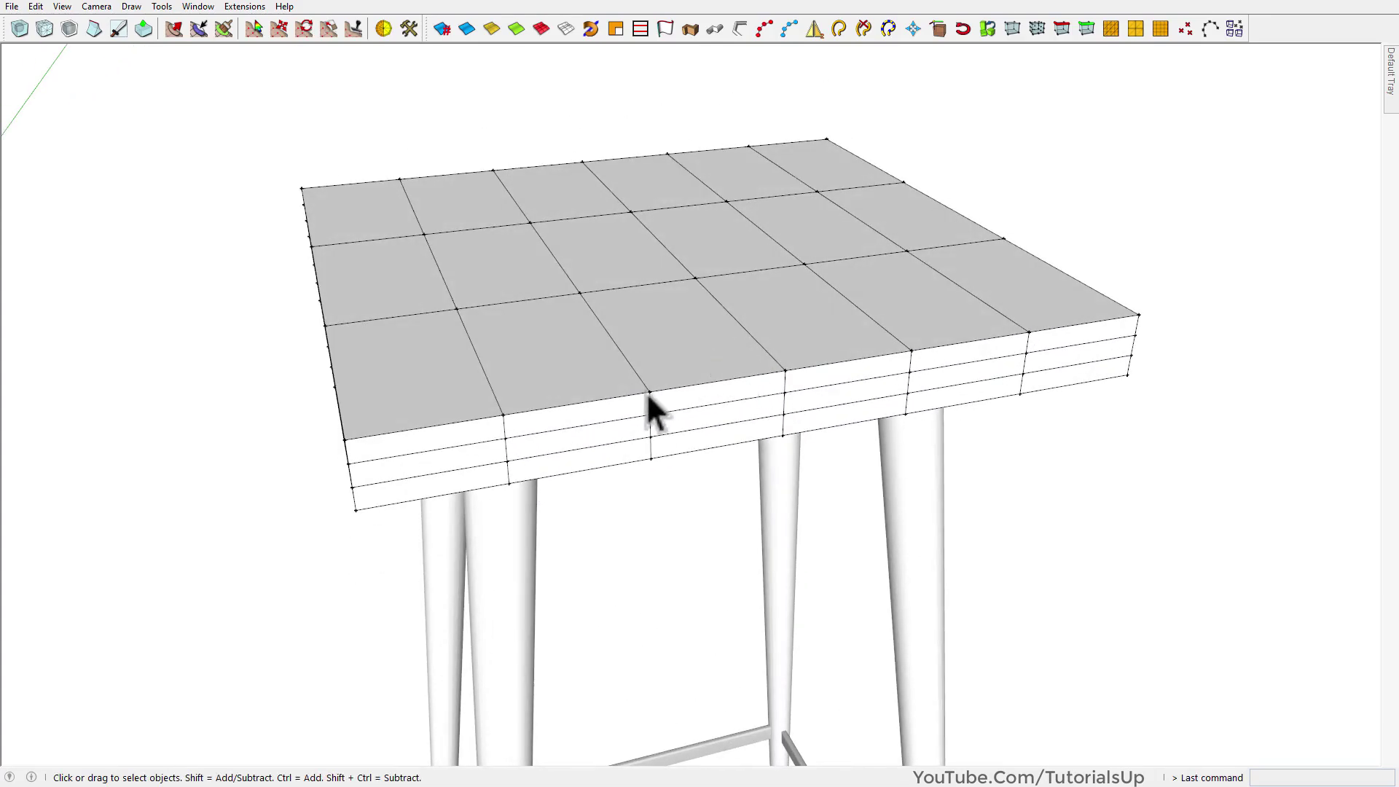
click(783, 347)
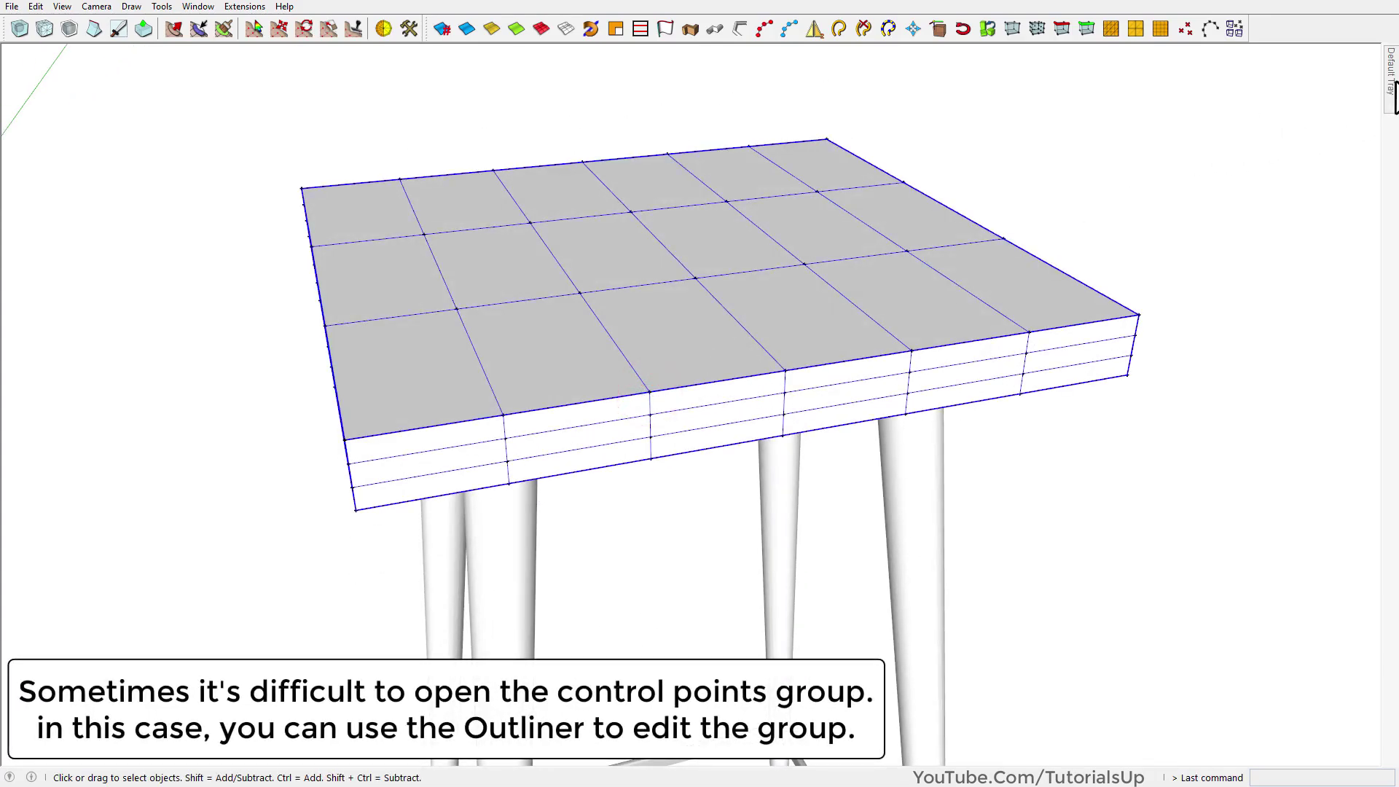
mouse_move(1388, 83)
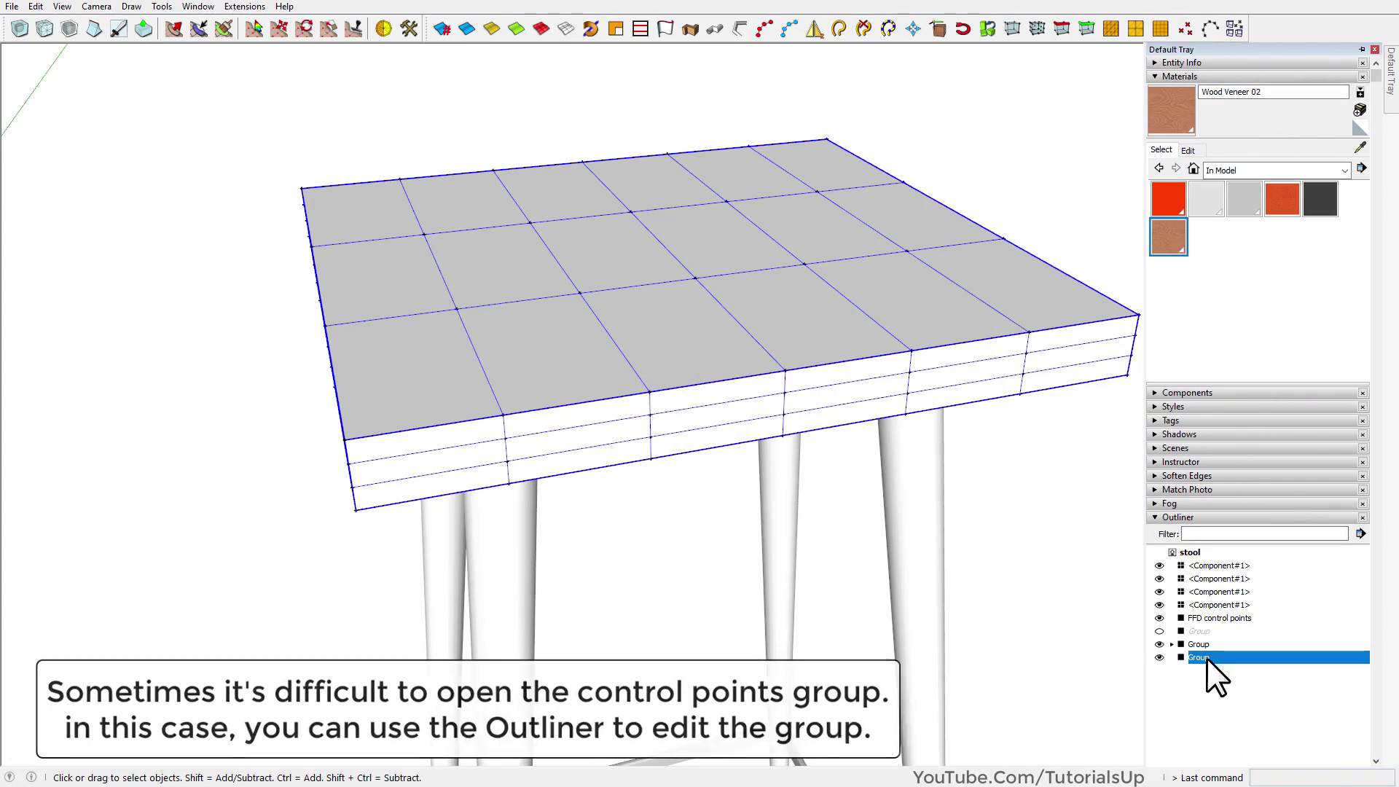
click(1183, 619)
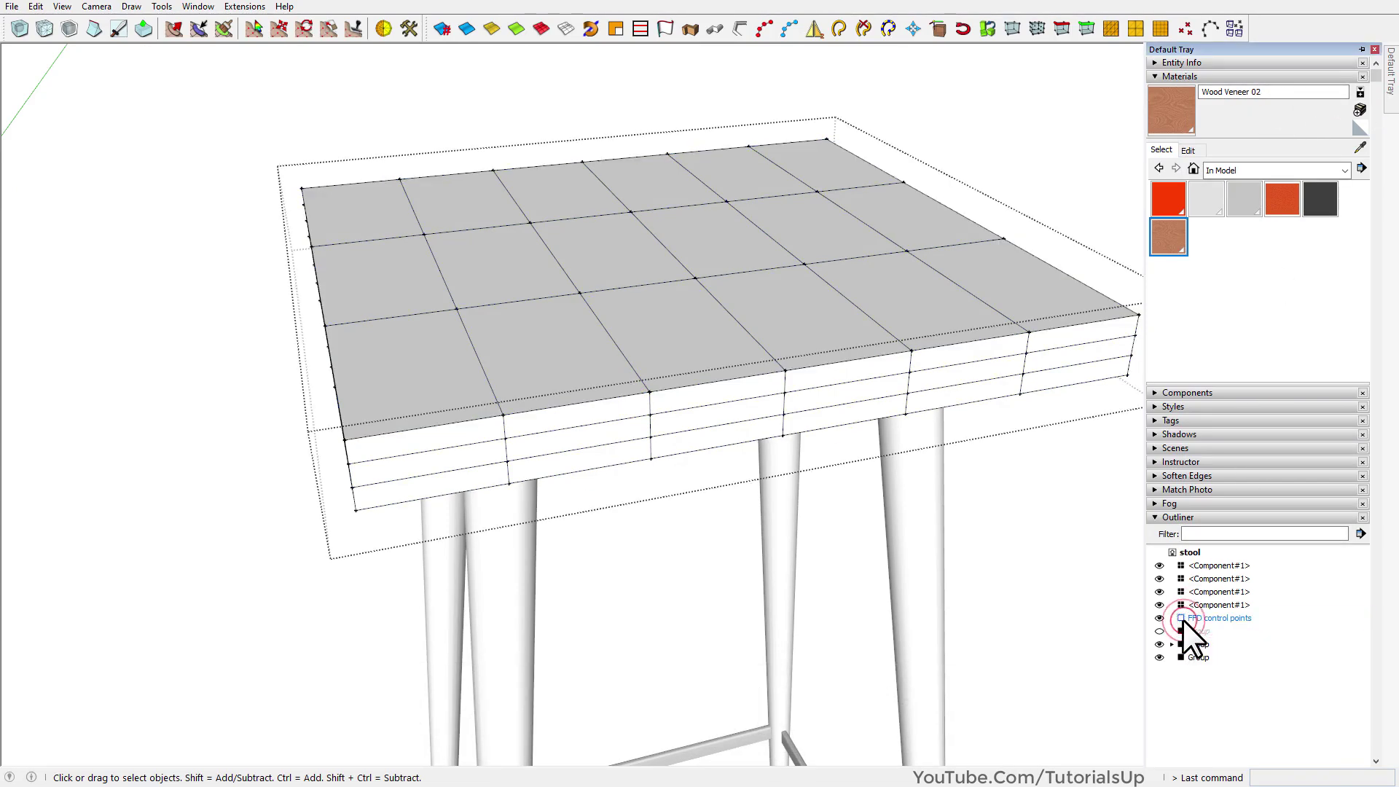
Using X-ray view for selection, move the third and fifth columns of control points in the two front rows downward
middle_drag(534, 338, 509, 343)
key(x)
middle_drag(602, 297, 704, 442)
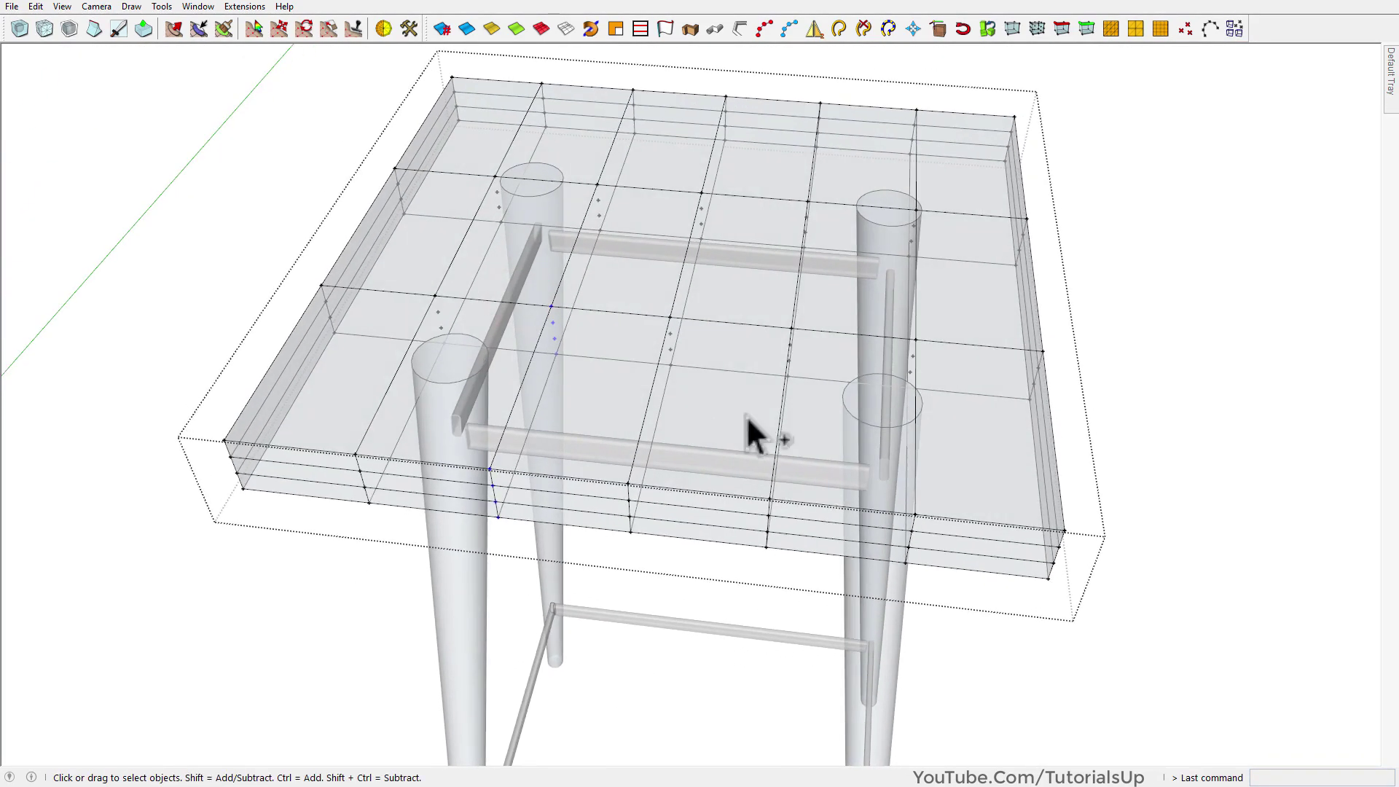
ctrl+drag(838, 618, 839, 619)
key(x)
middle_drag(306, 554, 399, 329)
scroll(399, 329, down, 3)
middle_drag(619, 401, 609, 338)
middle_drag(795, 351, 809, 318)
key(m)
click(960, 293)
click(1001, 500)
middle_drag(1001, 500, 530, 346)
key(space)
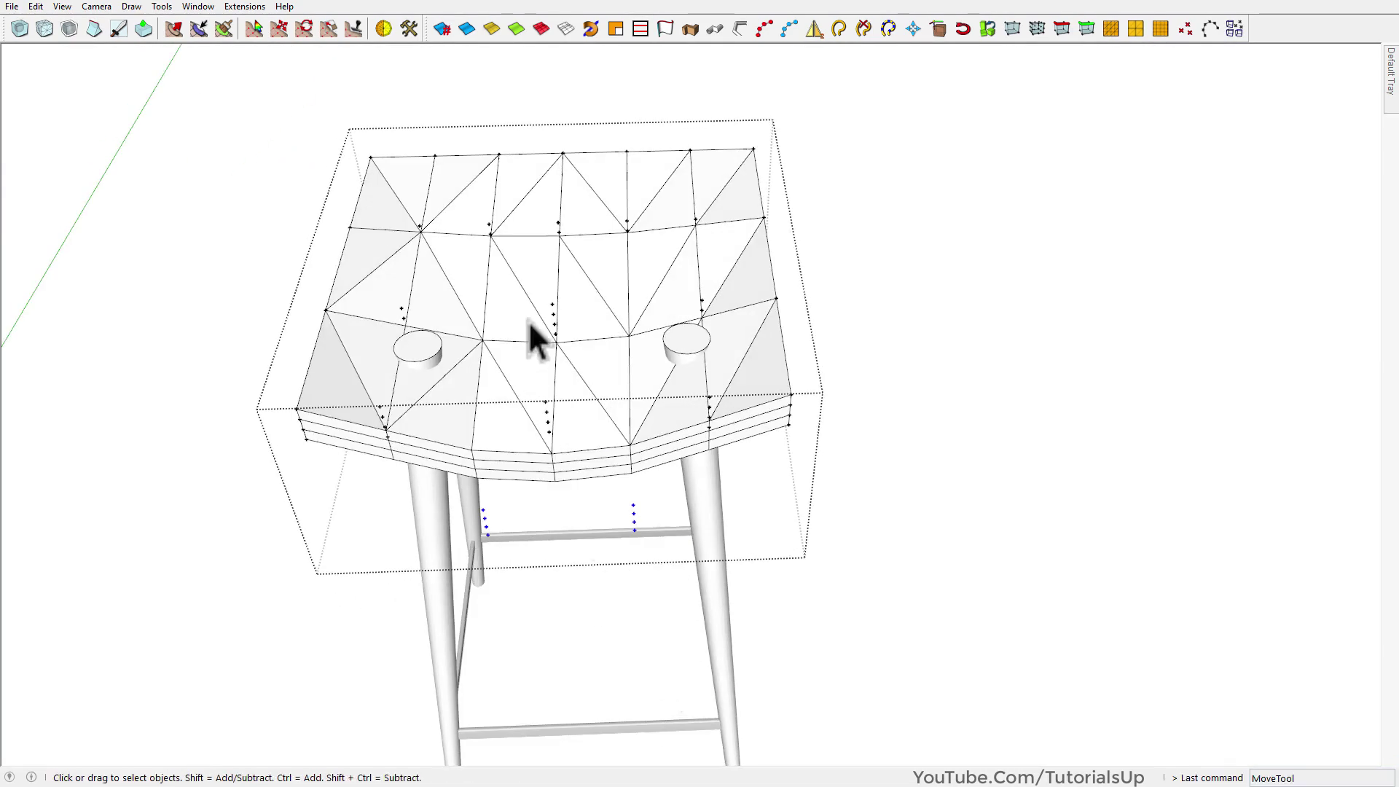
Move the middle column of control points in the two front rows upward to form a central ridge in the seat
middle_drag(574, 508, 669, 283)
click(890, 334)
middle_drag(889, 334, 540, 416)
click(857, 238)
key(space)
Scale the second and sixth columns of the two front rows to about 0.90 along red, and rescale them together with the lowered points
middle_drag(450, 403, 791, 521)
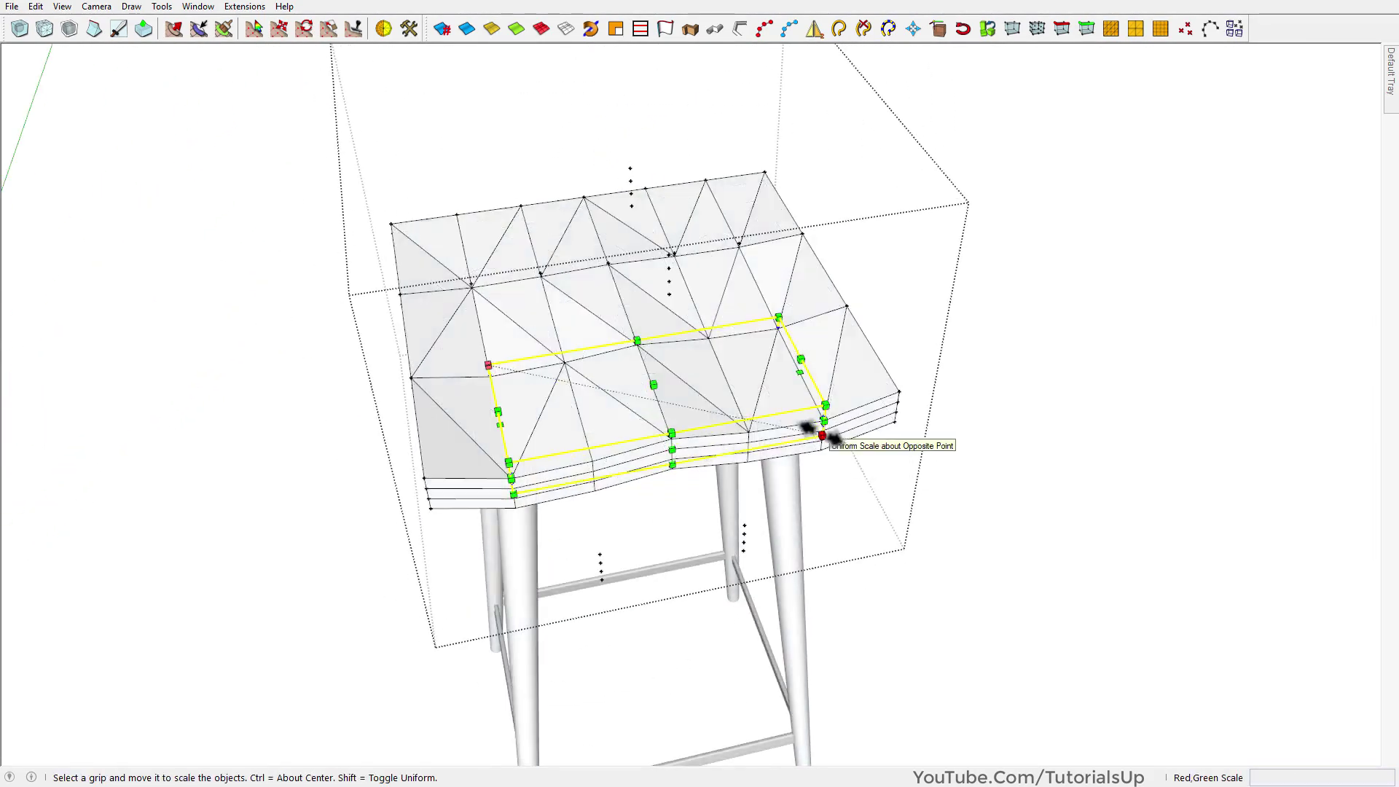
mouse_move(819, 437)
middle_down()
mouse_move(819, 350)
mouse_move(720, 237)
mouse_move(794, 293)
middle_up()
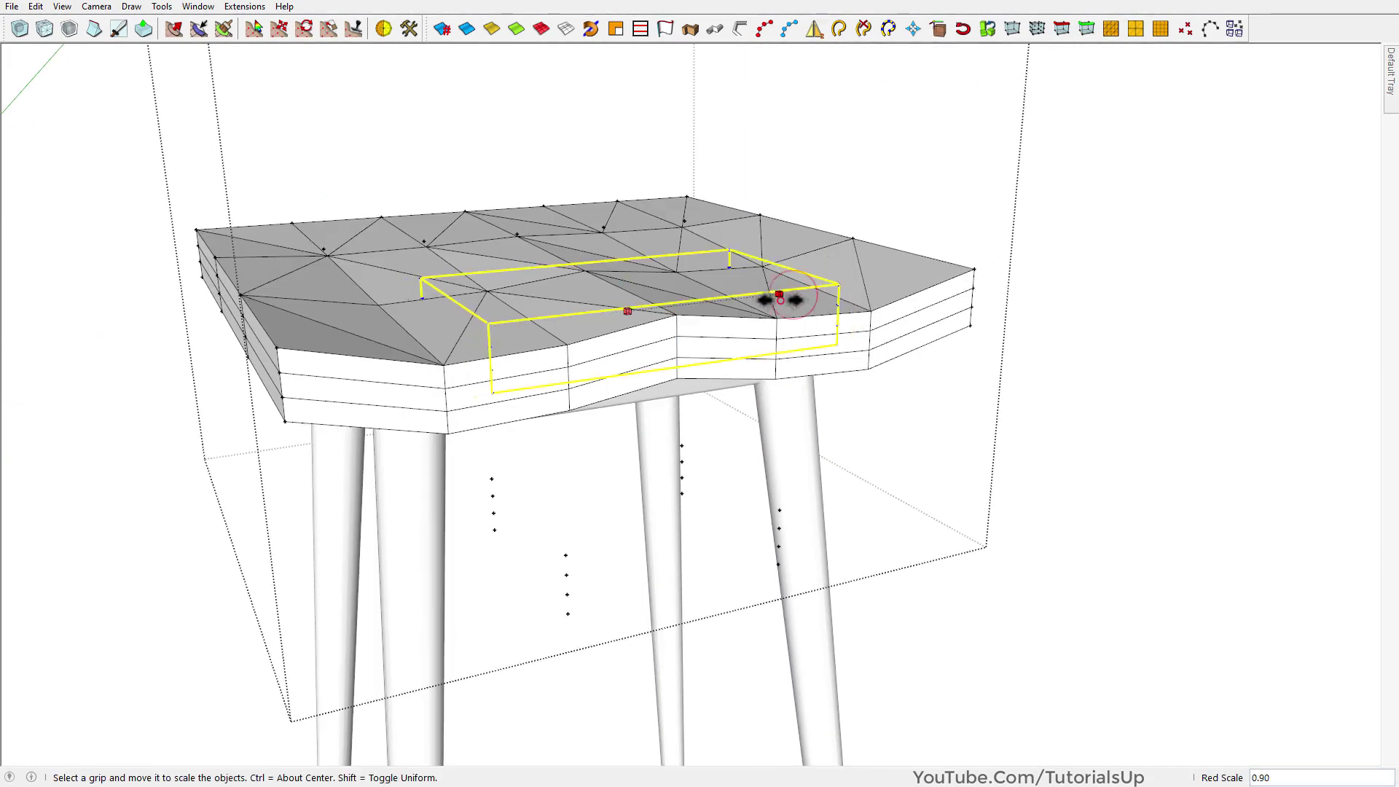
click(780, 299)
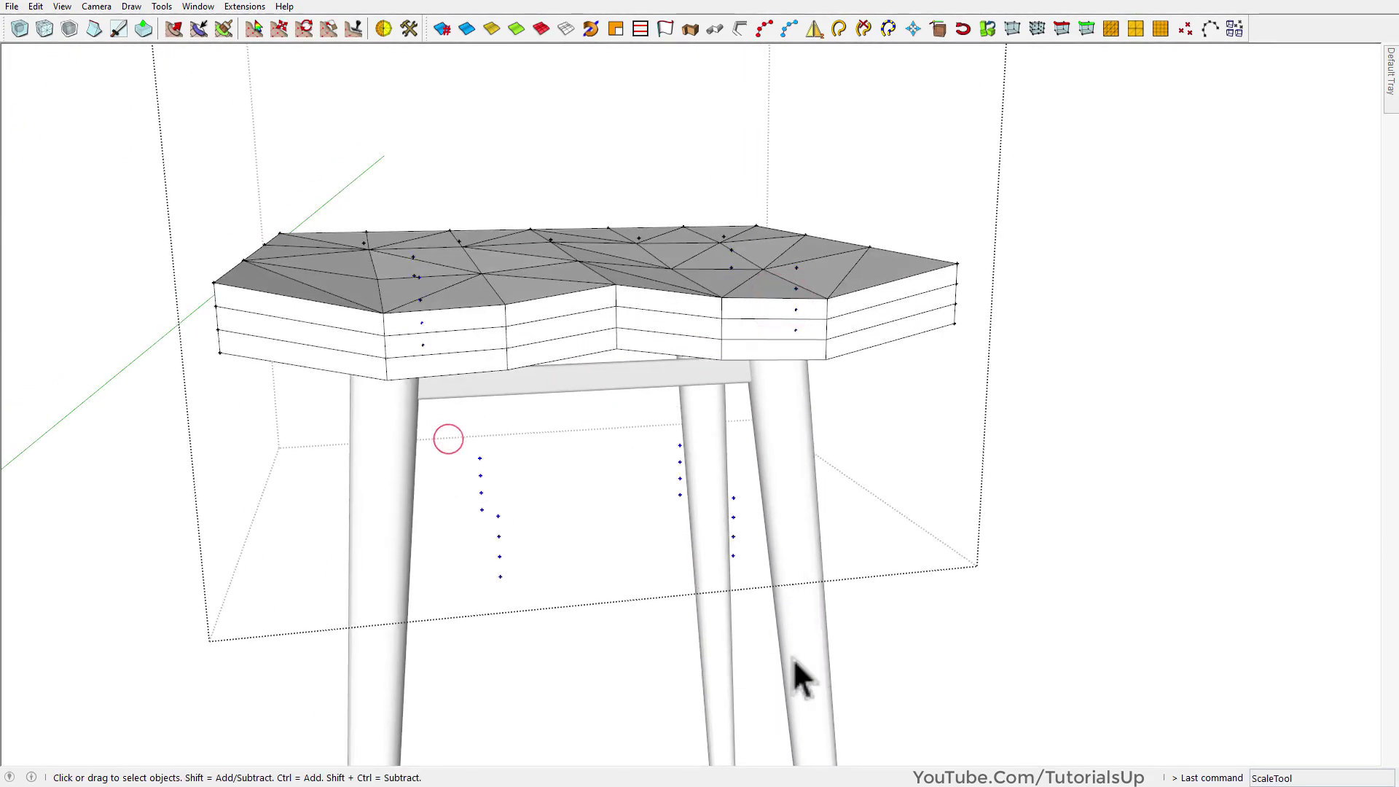
key(s)
drag(483, 519, 531, 500)
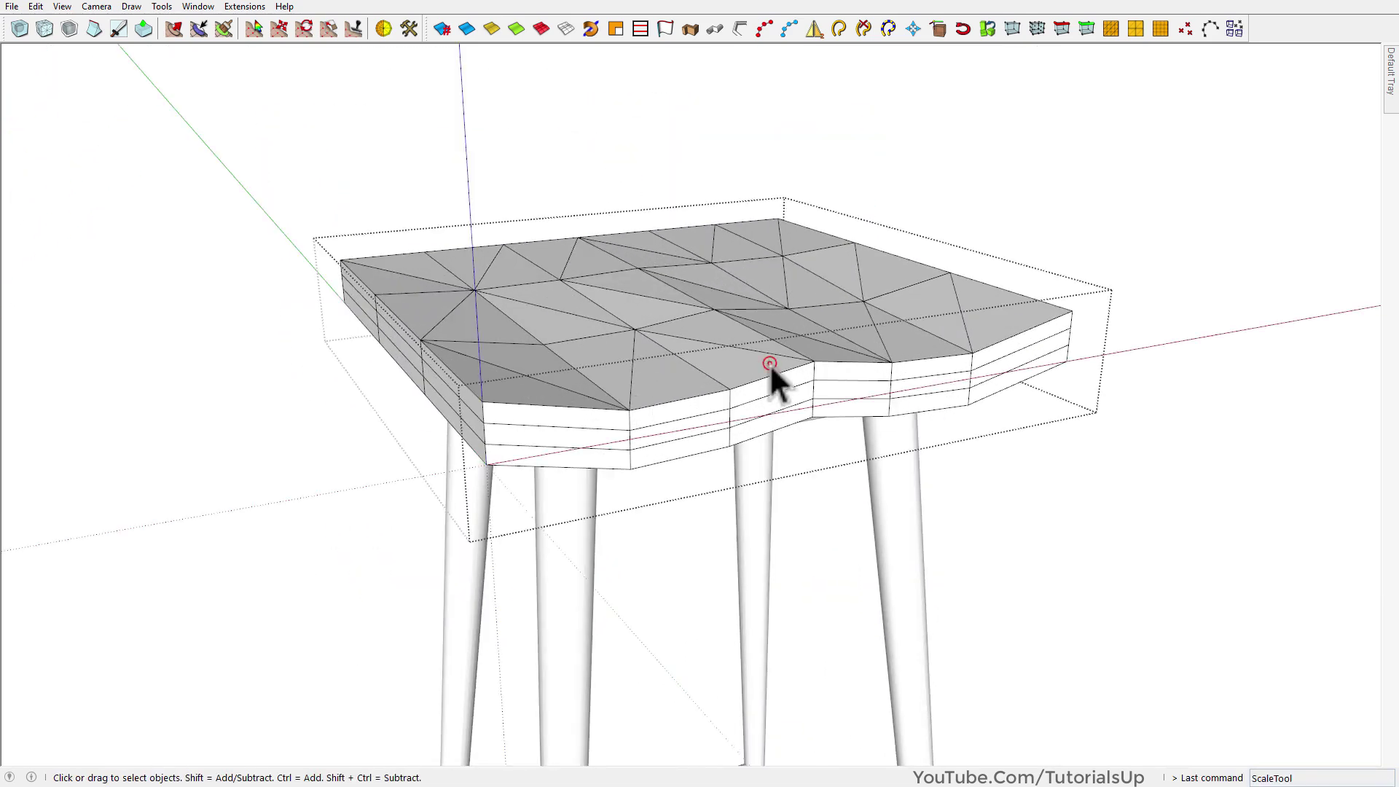
Select all of the seat's geometry and apply Subdivide and Smooth with 3 iterations
triple_click(771, 368)
click(18, 28)
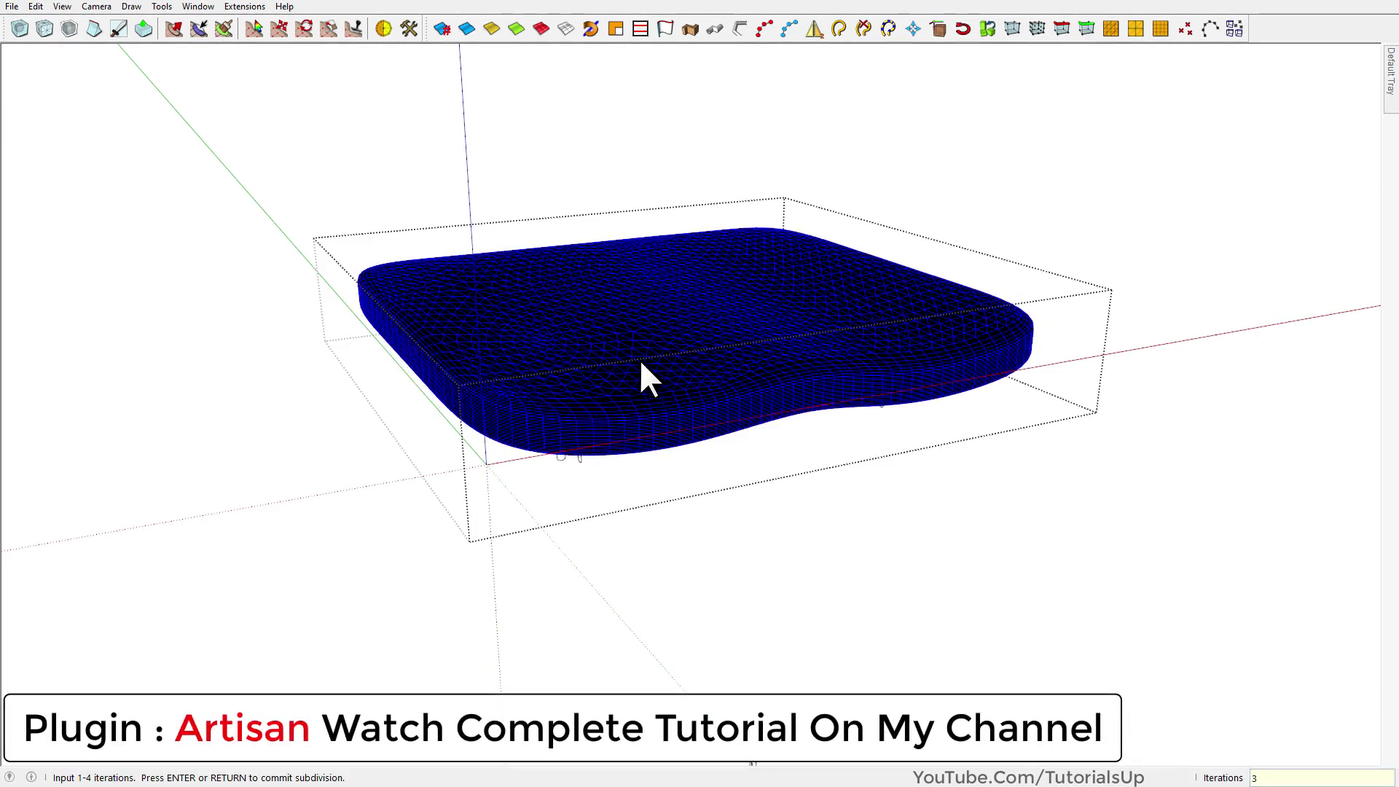
key(Return)
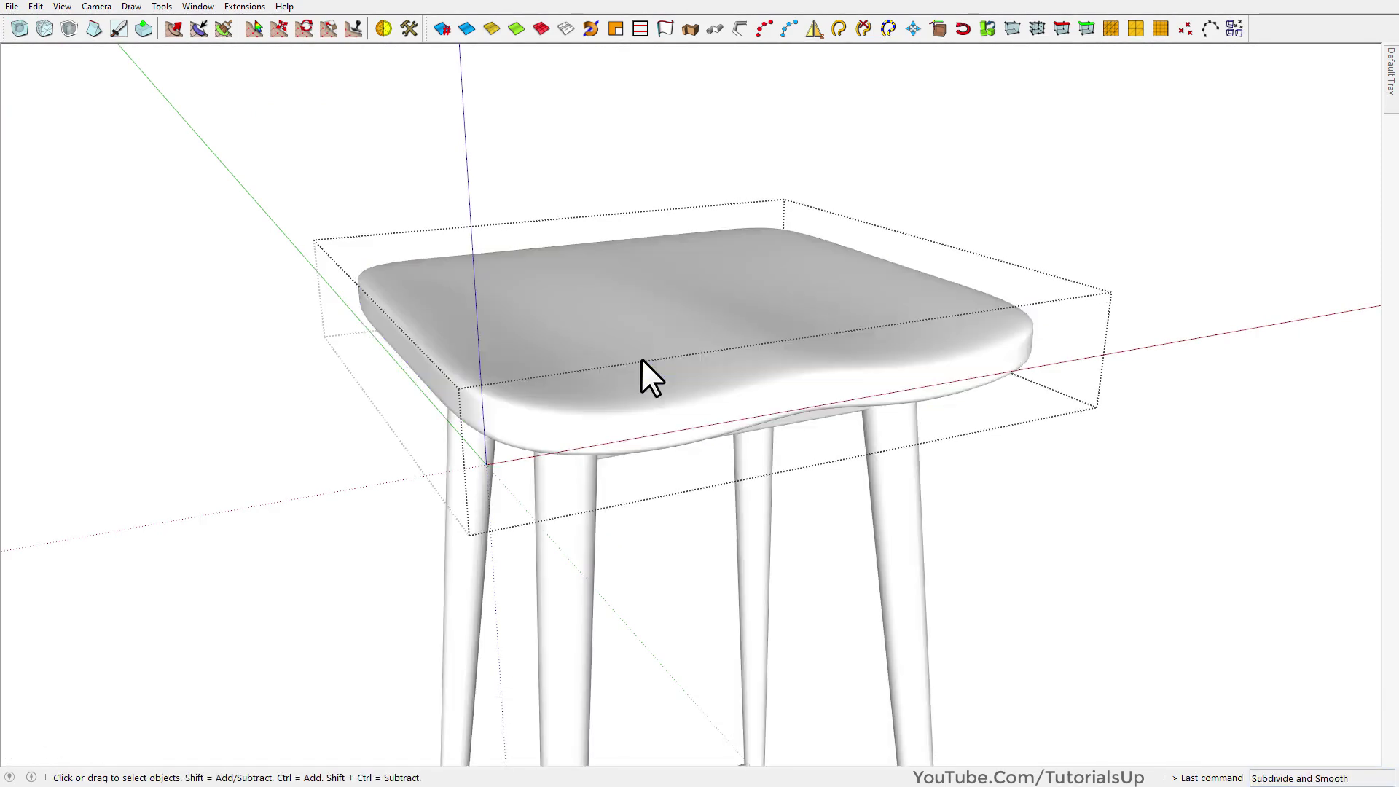
Select the four legs and the seat and paint them with the Wood Veneer 02 material
mouse_move(675, 382)
middle_down()
mouse_move(655, 125)
mouse_move(1375, 303)
mouse_move(1040, 245)
mouse_move(736, 467)
middle_up()
scroll(615, 325, down, 4)
middle_drag(616, 325, 547, 226)
drag(743, 435, 365, 474)
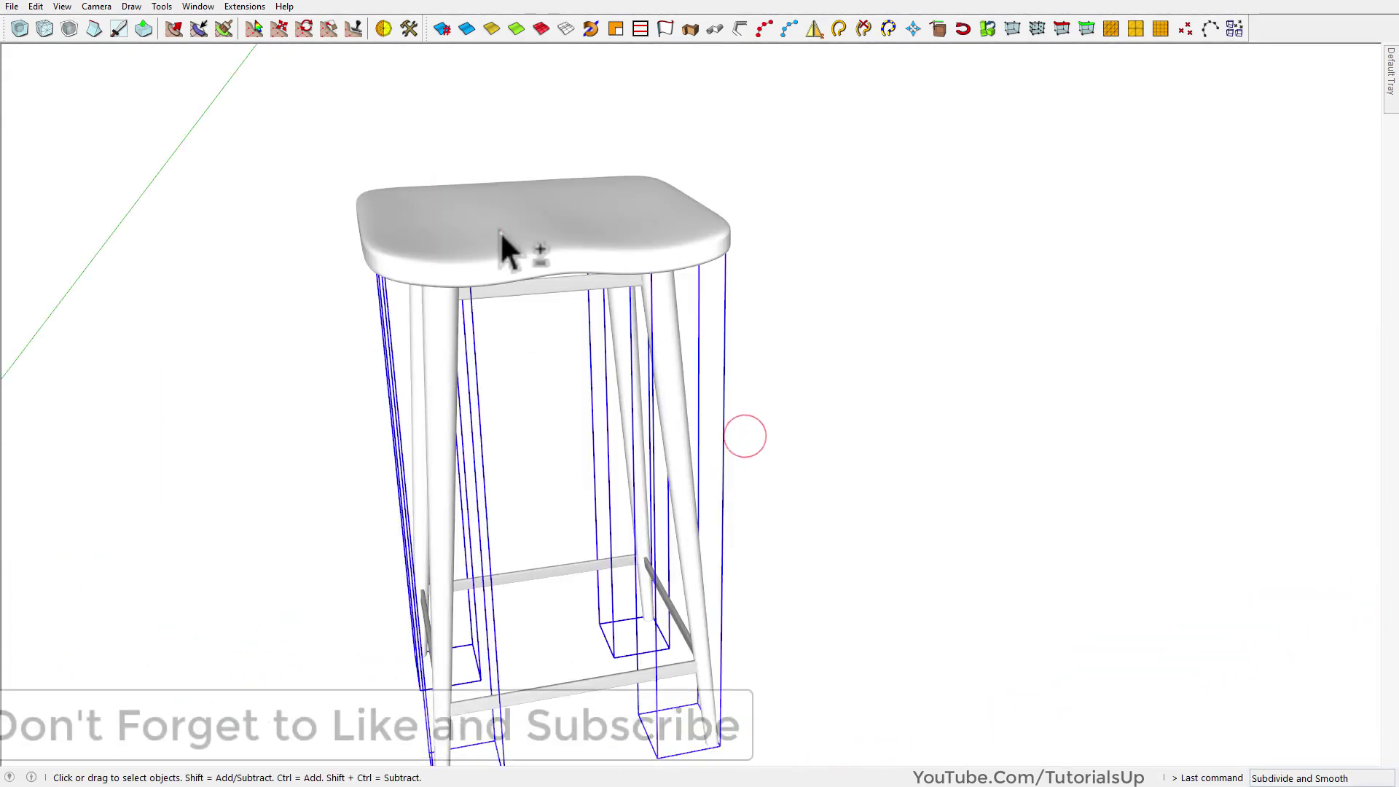
shift+click(500, 230)
mouse_move(1389, 91)
click(1169, 242)
click(603, 240)
key(space)
click(860, 350)
mouse_move(758, 367)
middle_down()
mouse_move(325, 377)
mouse_move(561, 374)
middle_up()
scroll(325, 378, up, 2)
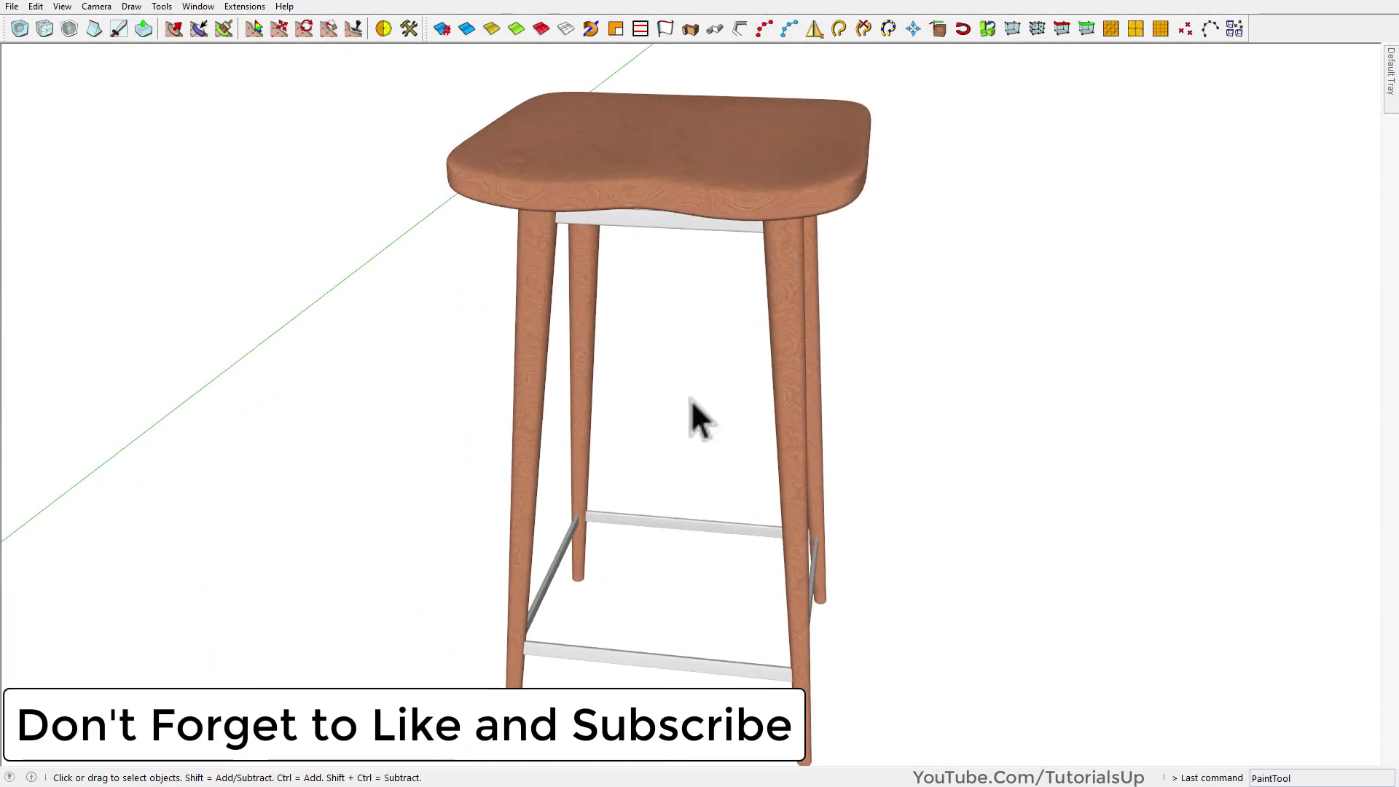
middle_drag(691, 399, 1061, 350)
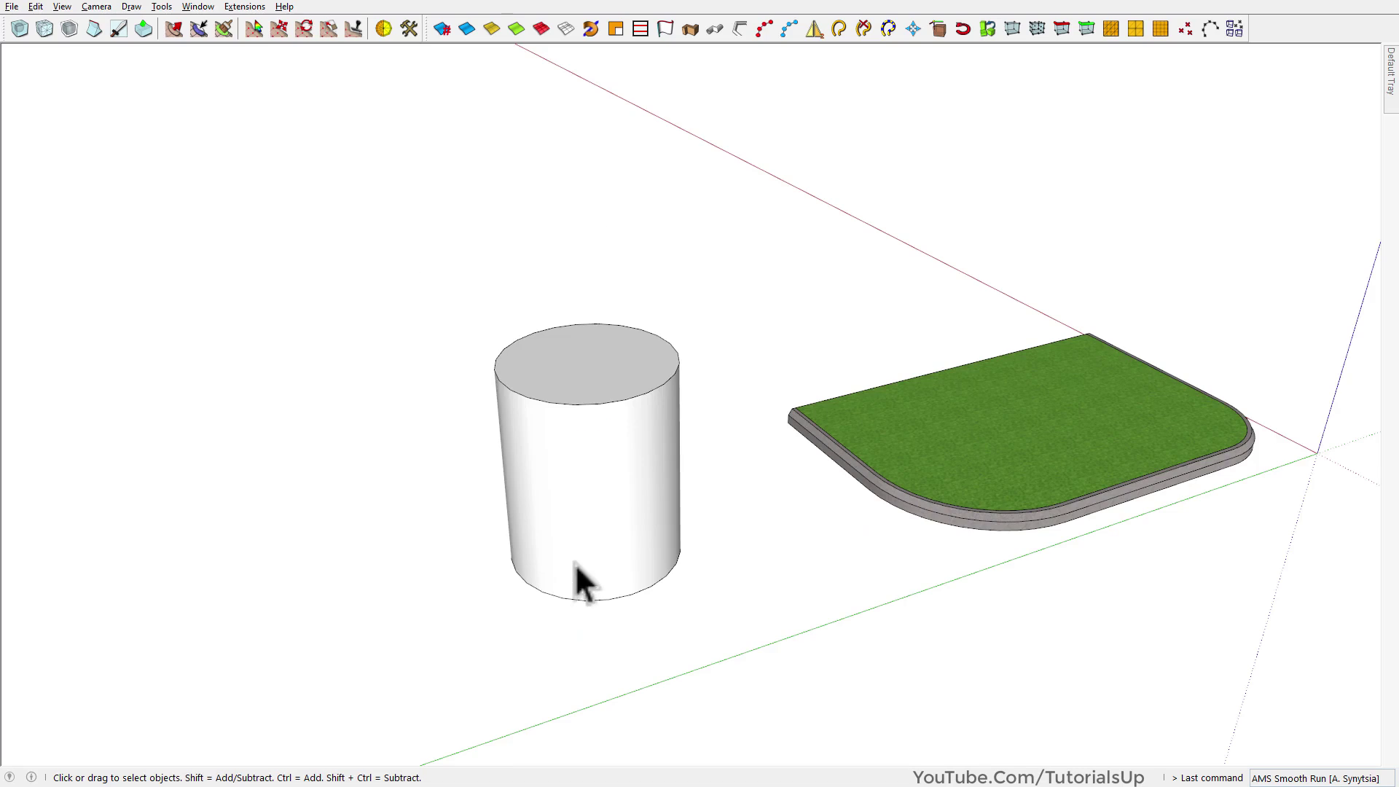
Select the whole loose cylinder beside the grass slab and make it a group
scroll(607, 527, up, 3)
click(606, 427)
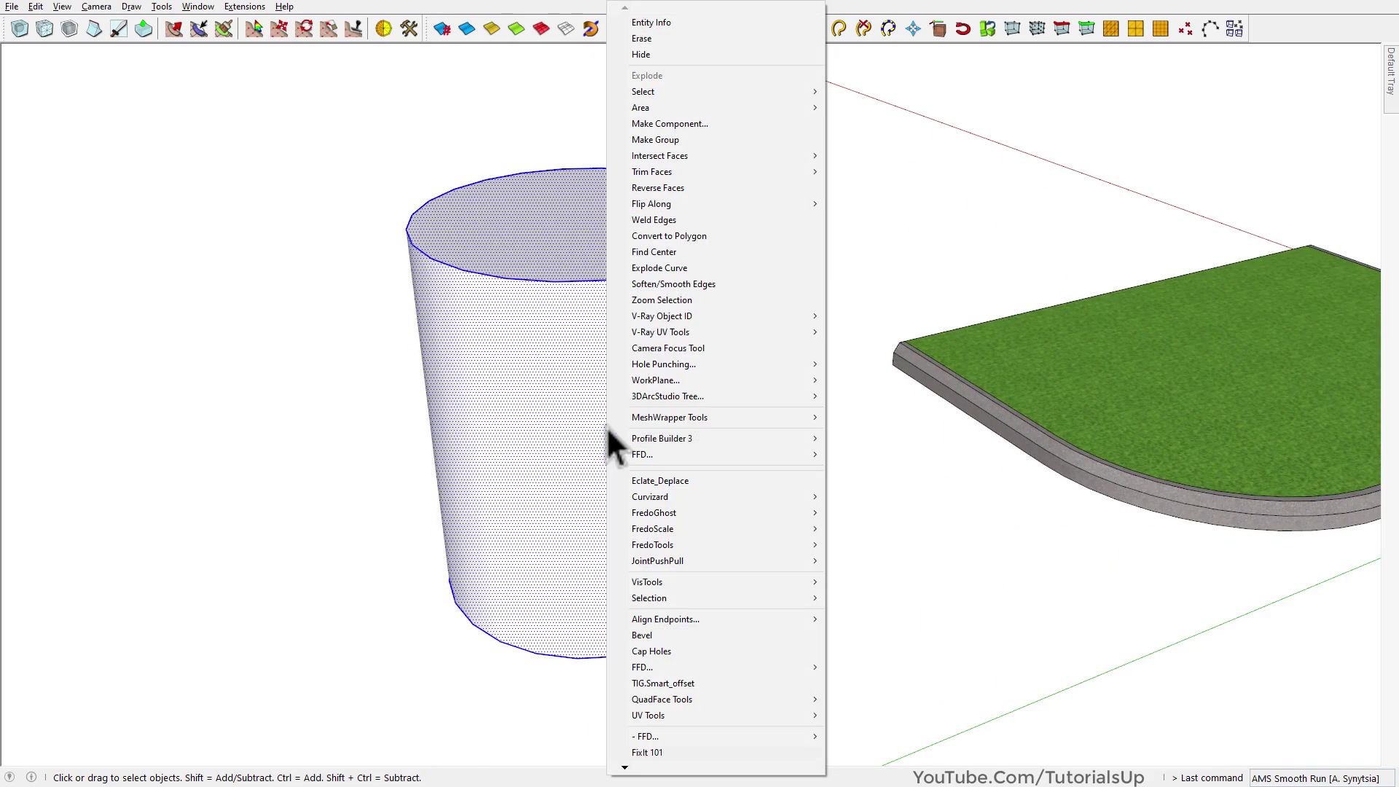
click(720, 137)
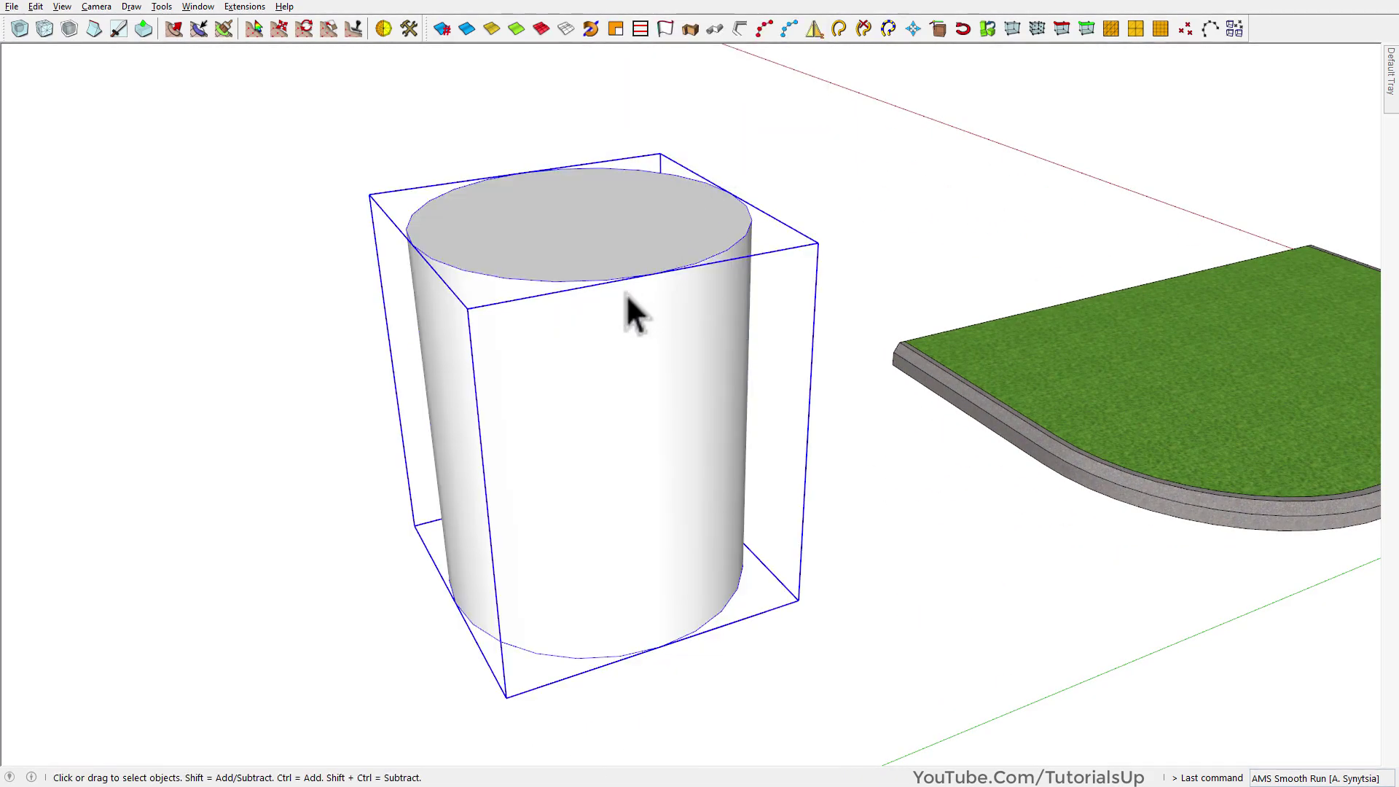
Add an NxN FFD cage to the cylinder group with width 4, depth 4, height 4 and Subdivide set to false
right_click(627, 294)
mouse_move(697, 250)
mouse_move(698, 439)
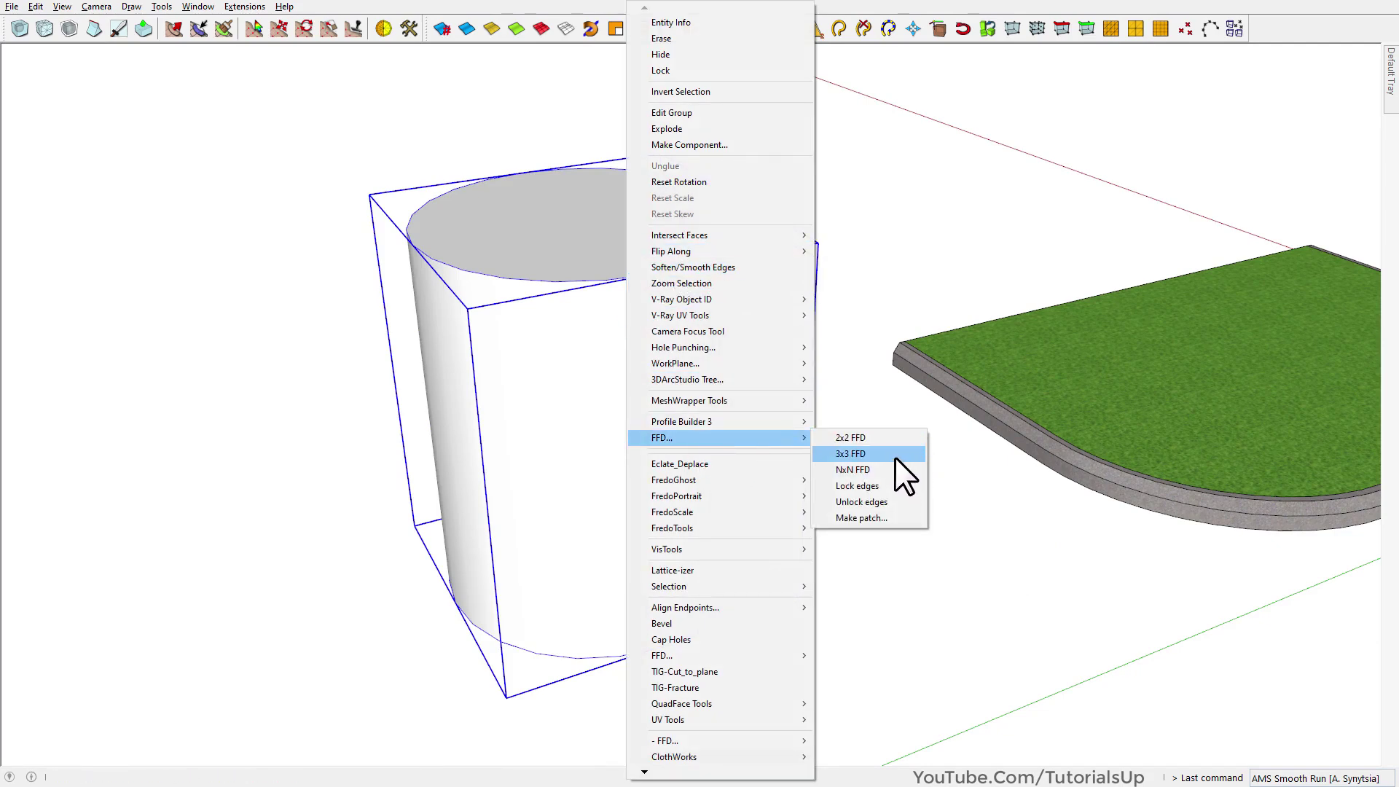
click(894, 469)
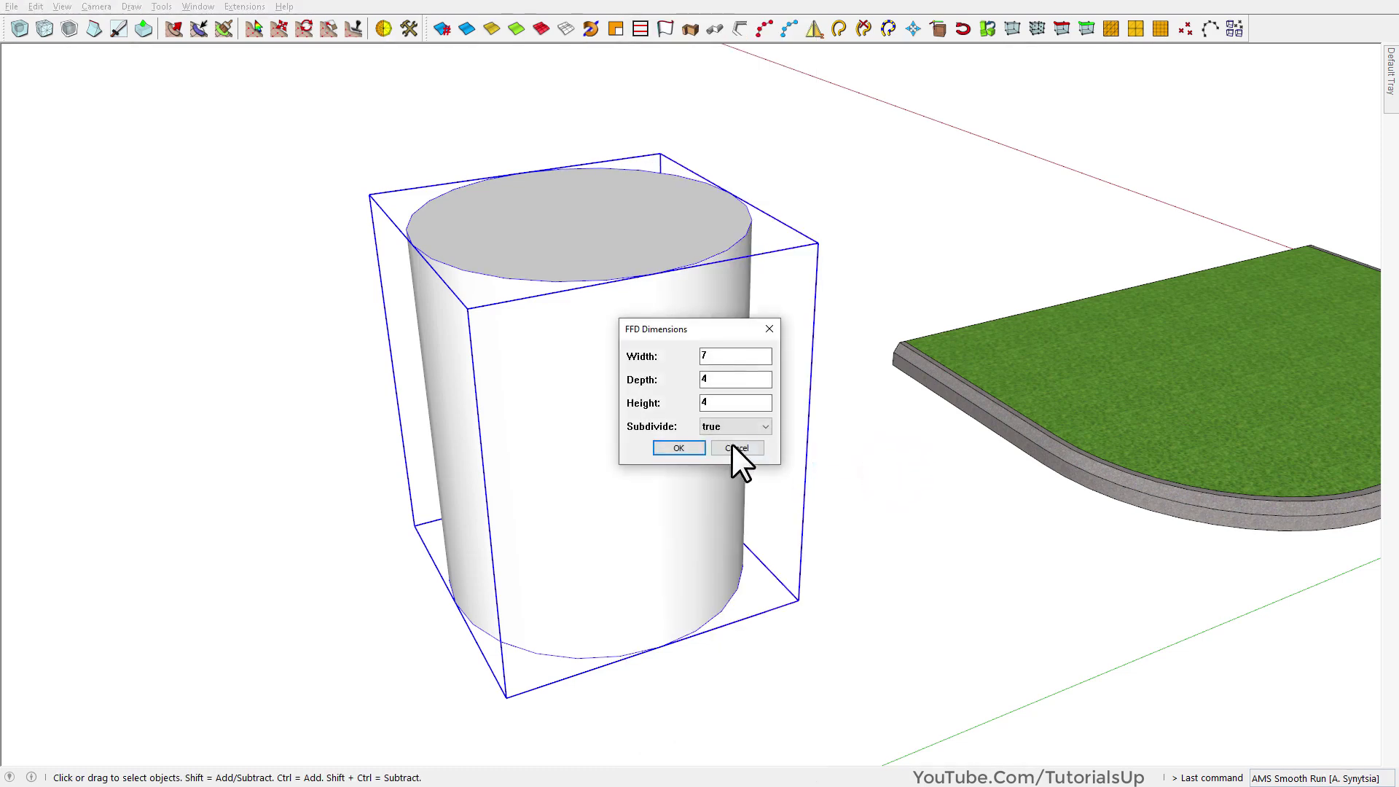
text(4)
click(717, 431)
click(725, 454)
click(669, 448)
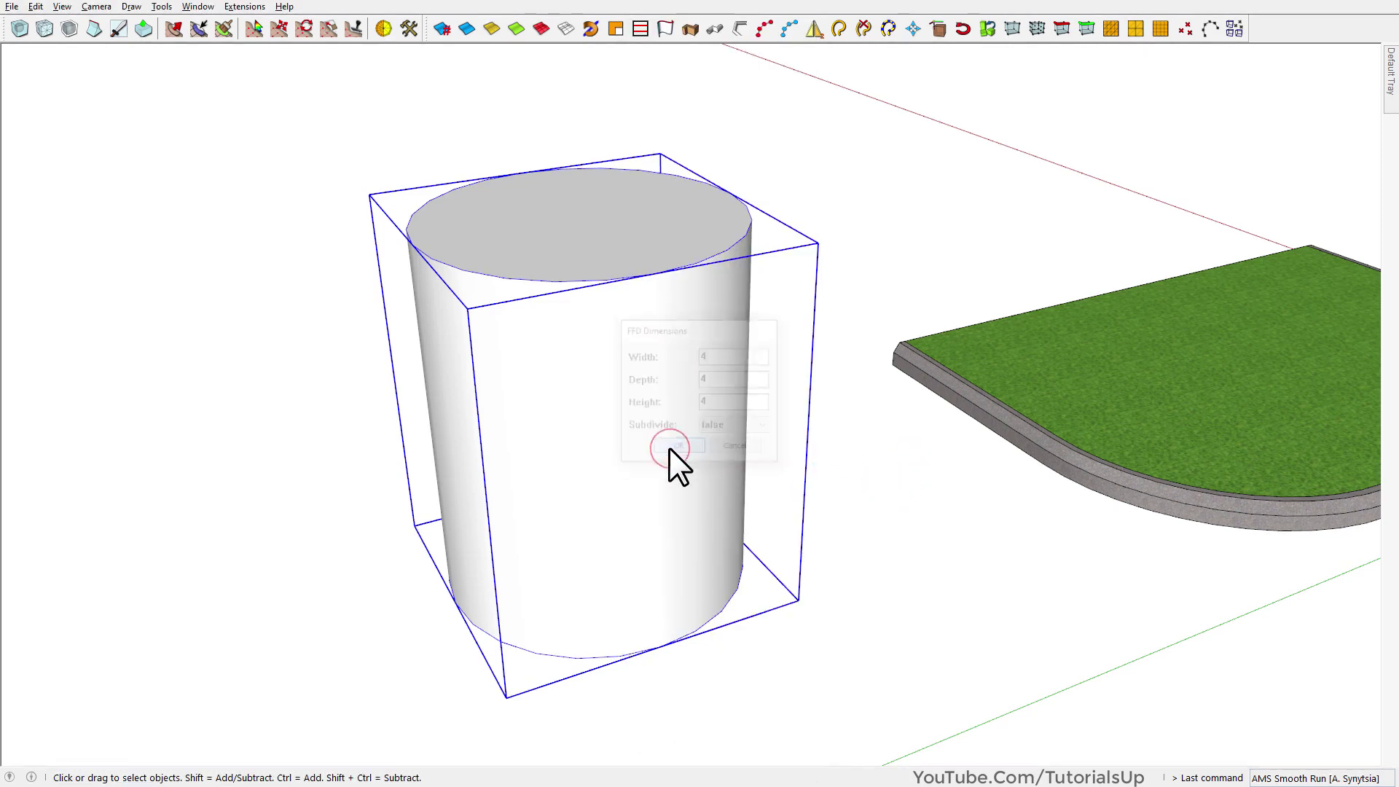
click(784, 423)
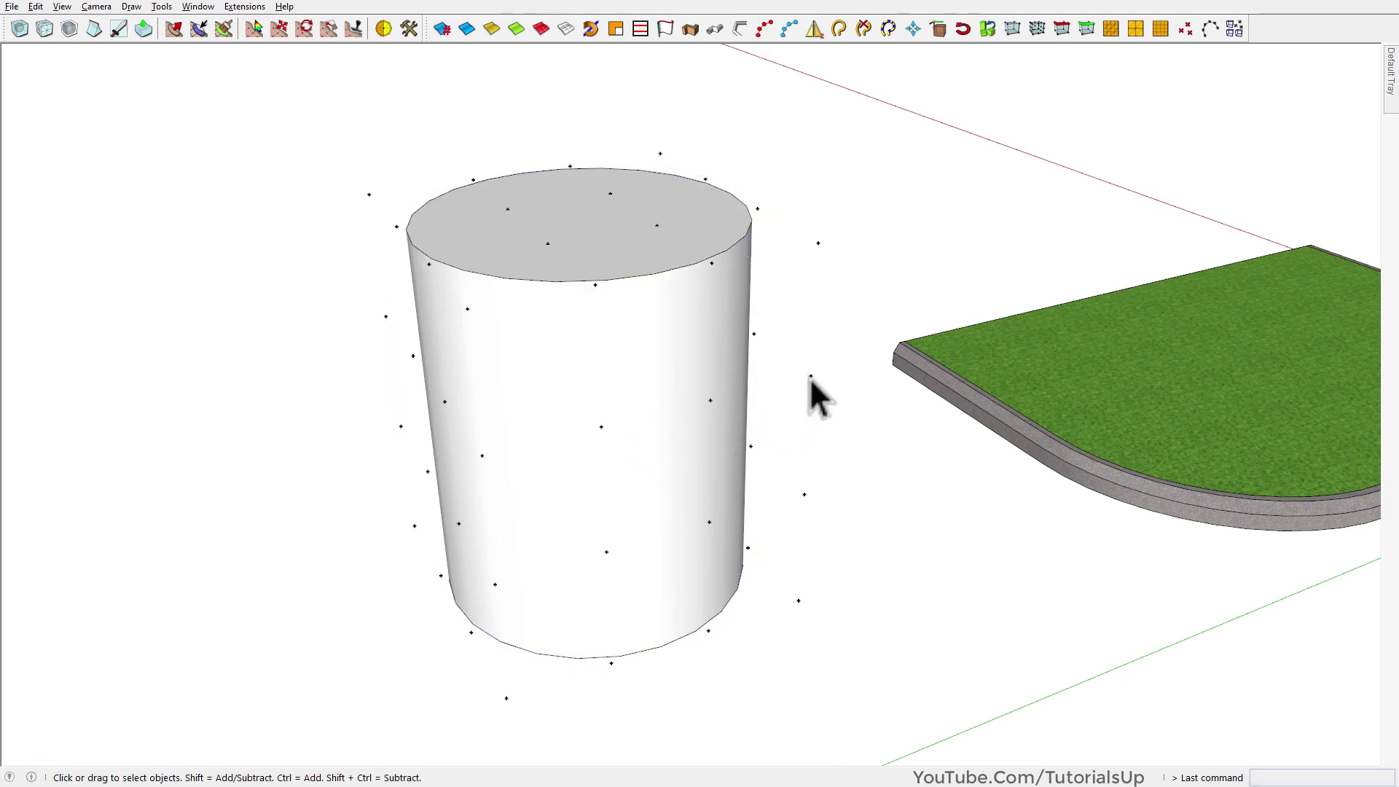
Try scaling the cylinder cage's top layer of control points inward
double_click(810, 376)
middle_drag(807, 407, 378, 159)
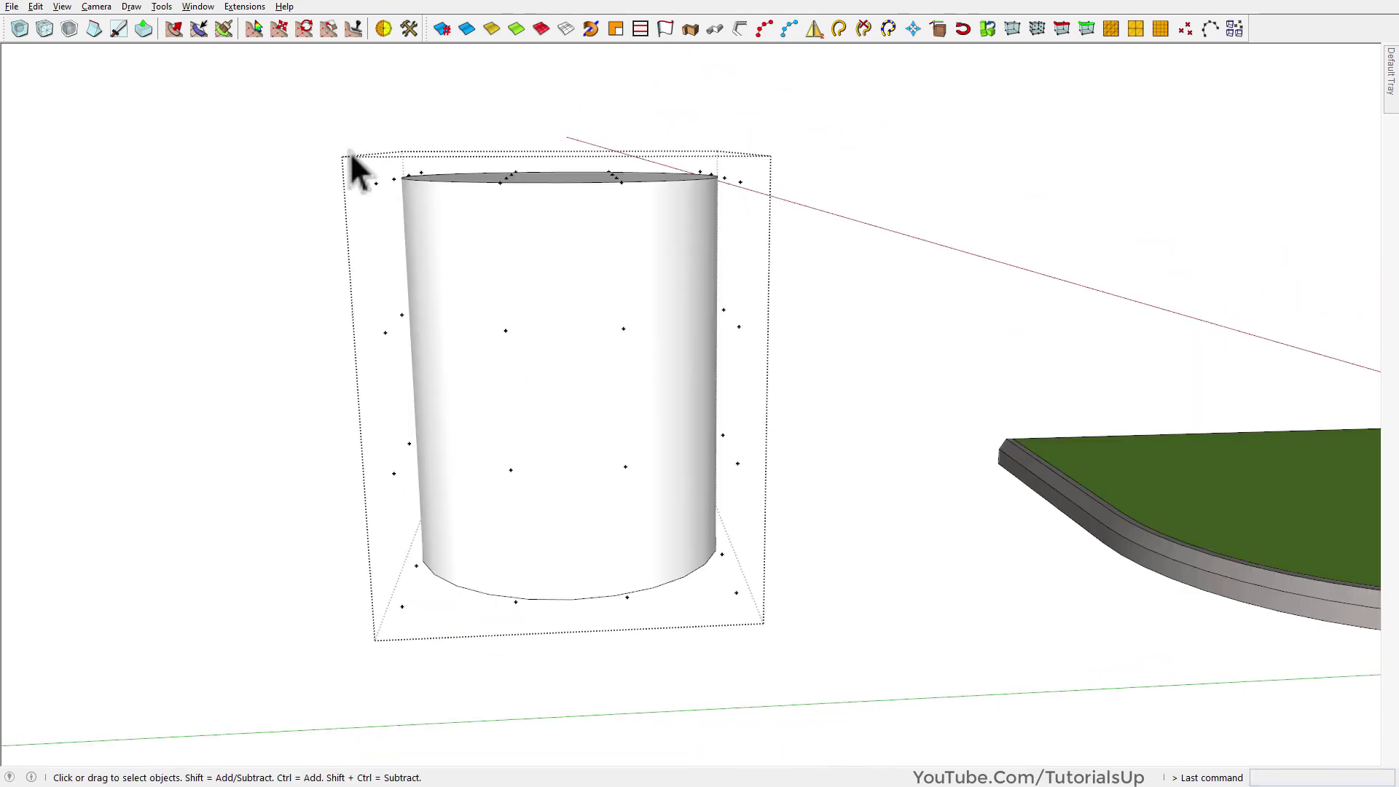
middle_drag(740, 232, 812, 331)
key(s)
drag(781, 275, 631, 242)
middle_drag(743, 452, 430, 397)
Try scaling the cage's second layer of control points from the top outward, and undo the cylinder's deformation
key(space)
drag(335, 212, 925, 322)
middle_drag(925, 321, 876, 415)
key(s)
drag(776, 353, 875, 386)
key(space)
middle_drag(875, 386, 697, 478)
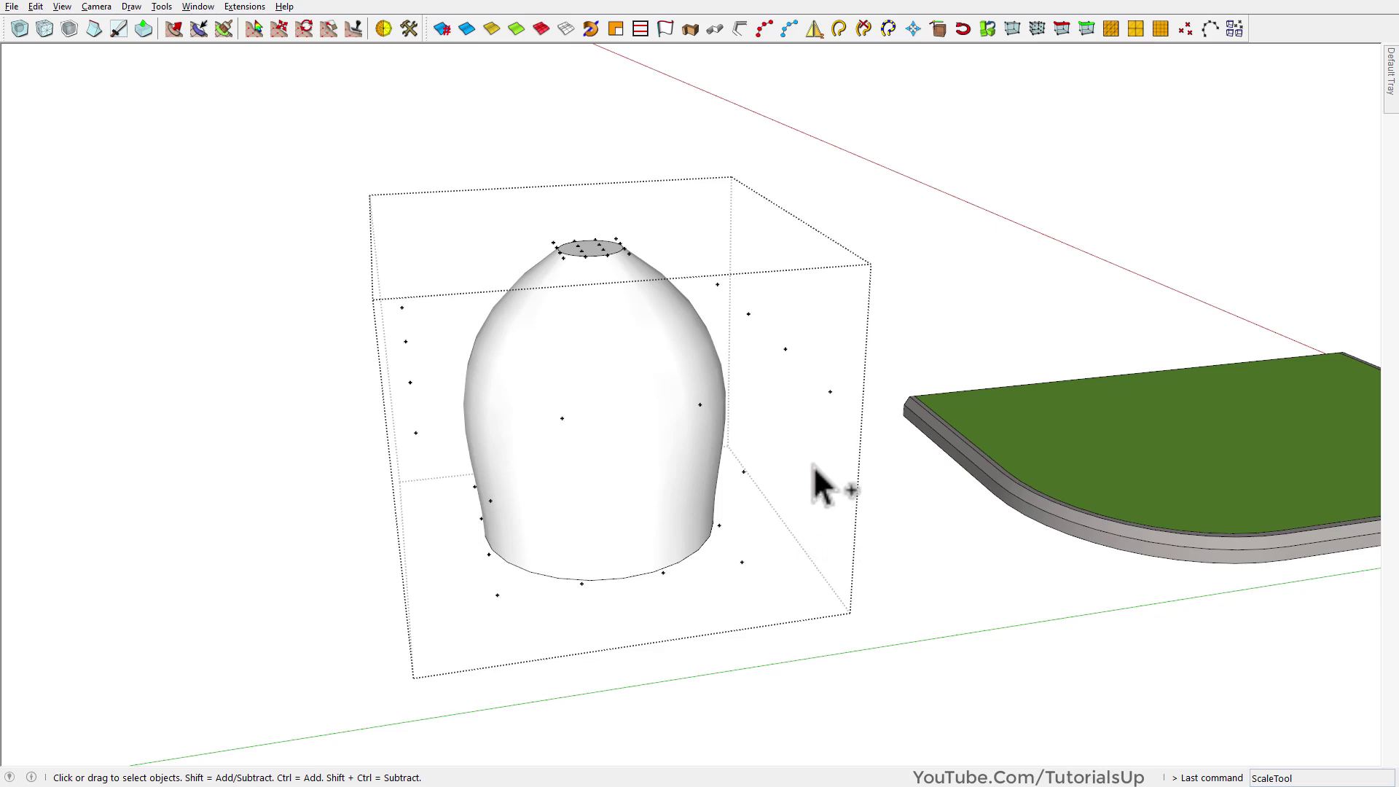
key(ctrl+z)
With hidden geometry shown, select the third ring of edges below the cylinder's top rim and lock it for FFD
middle_drag(671, 411, 616, 334)
key(F2)
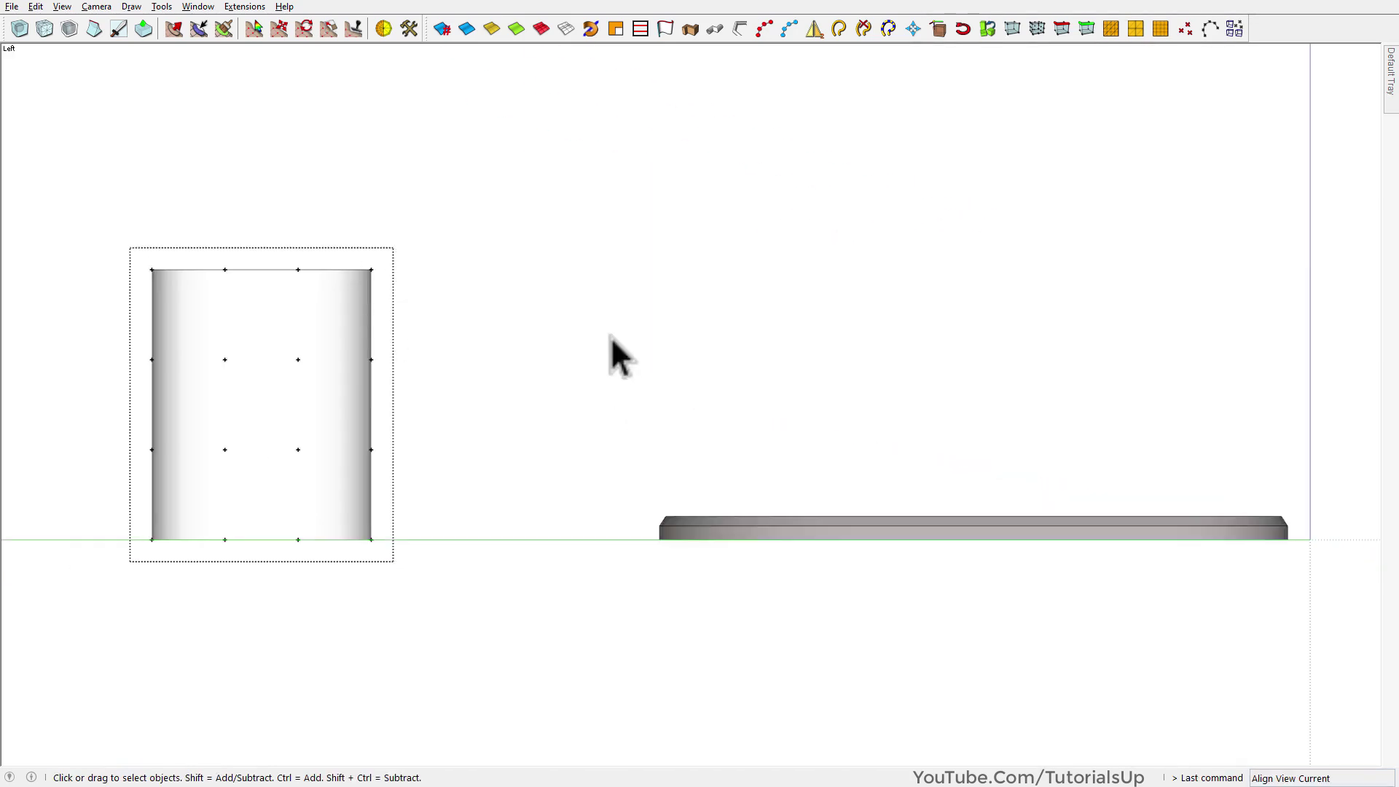
scroll(102, 359, up, 4)
key(alt+h)
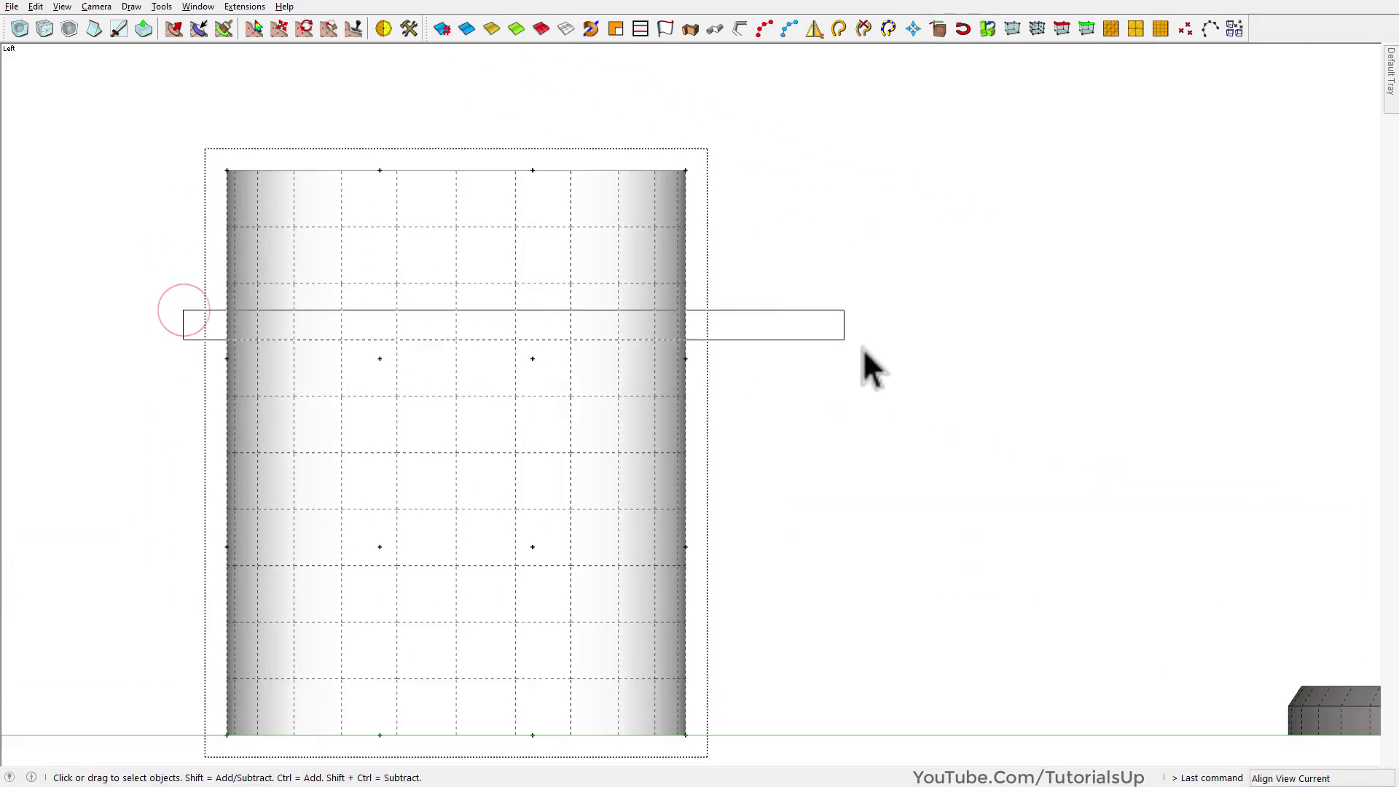
drag(339, 342, 925, 376)
right_click(428, 342)
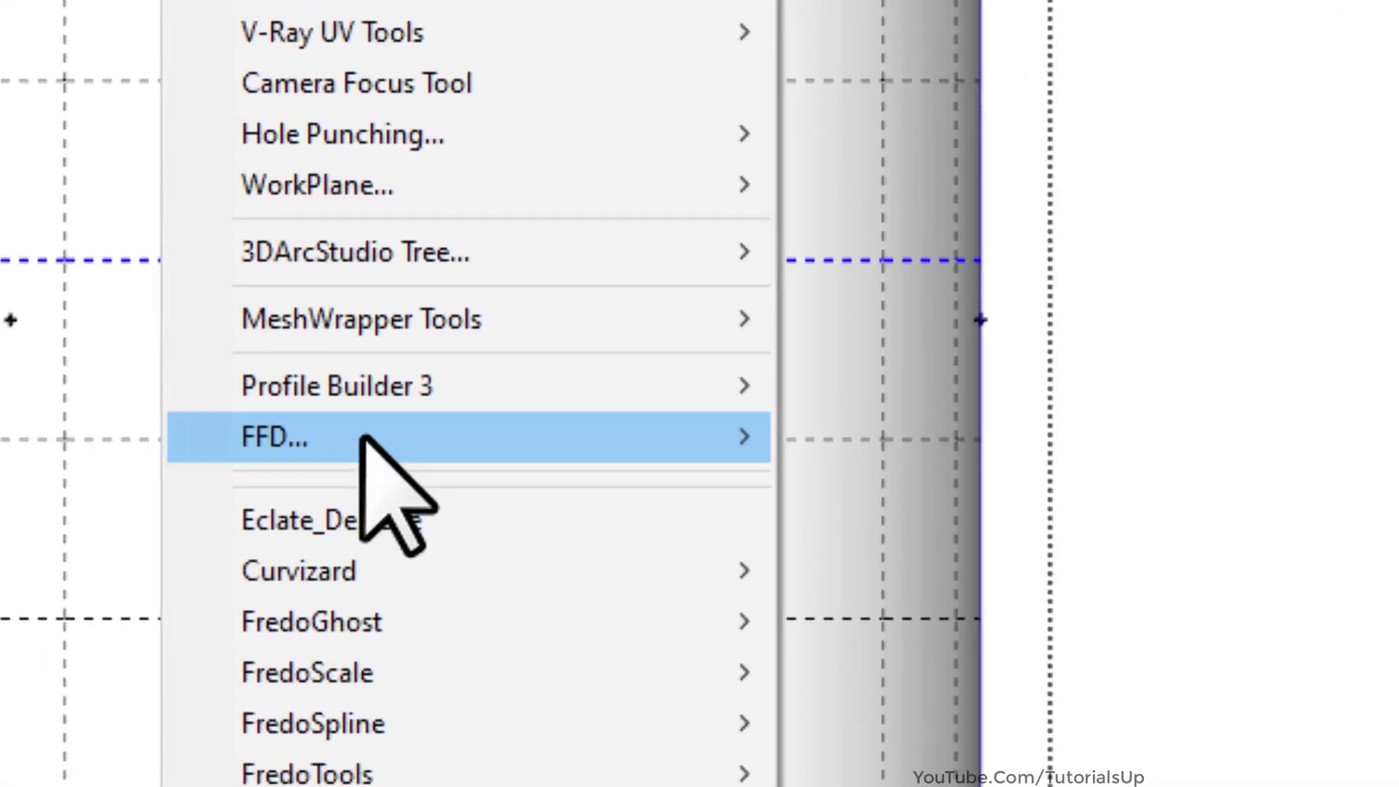
mouse_move(595, 395)
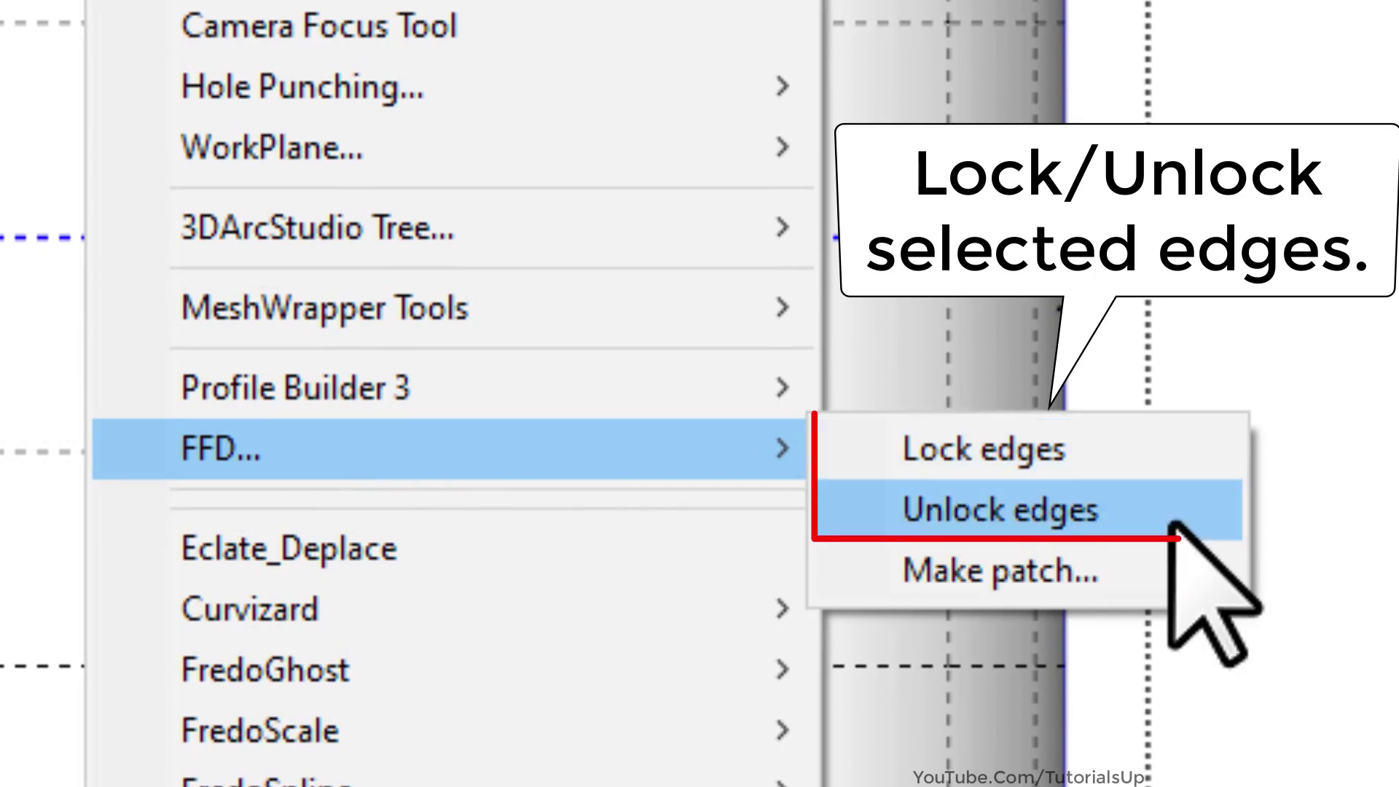
click(1164, 470)
middle_drag(656, 281, 717, 484)
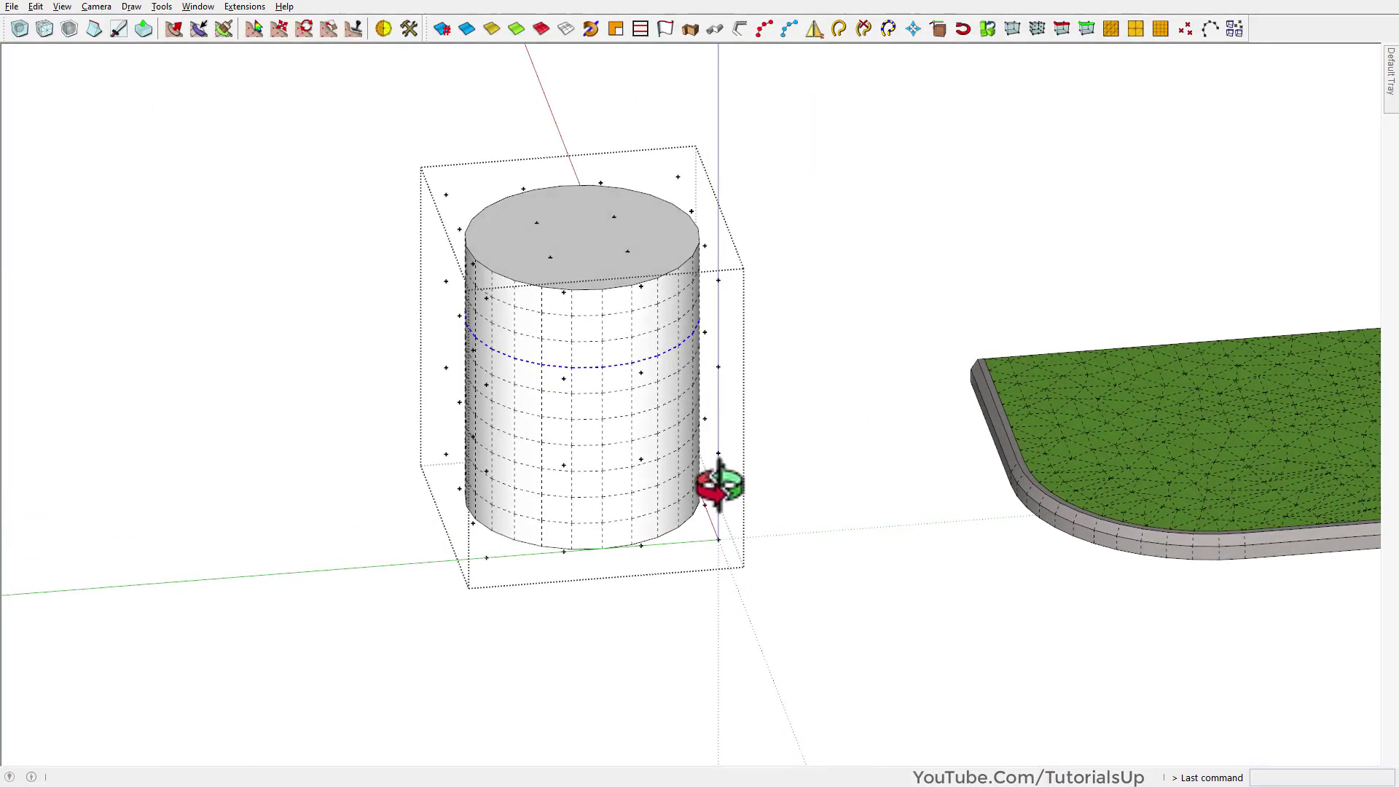
key(Escape)
Open the cylinder's cage and scale its top layer of control points inward to narrow the top
double_click(720, 271)
middle_drag(736, 293, 629, 156)
click(557, 191)
key(s)
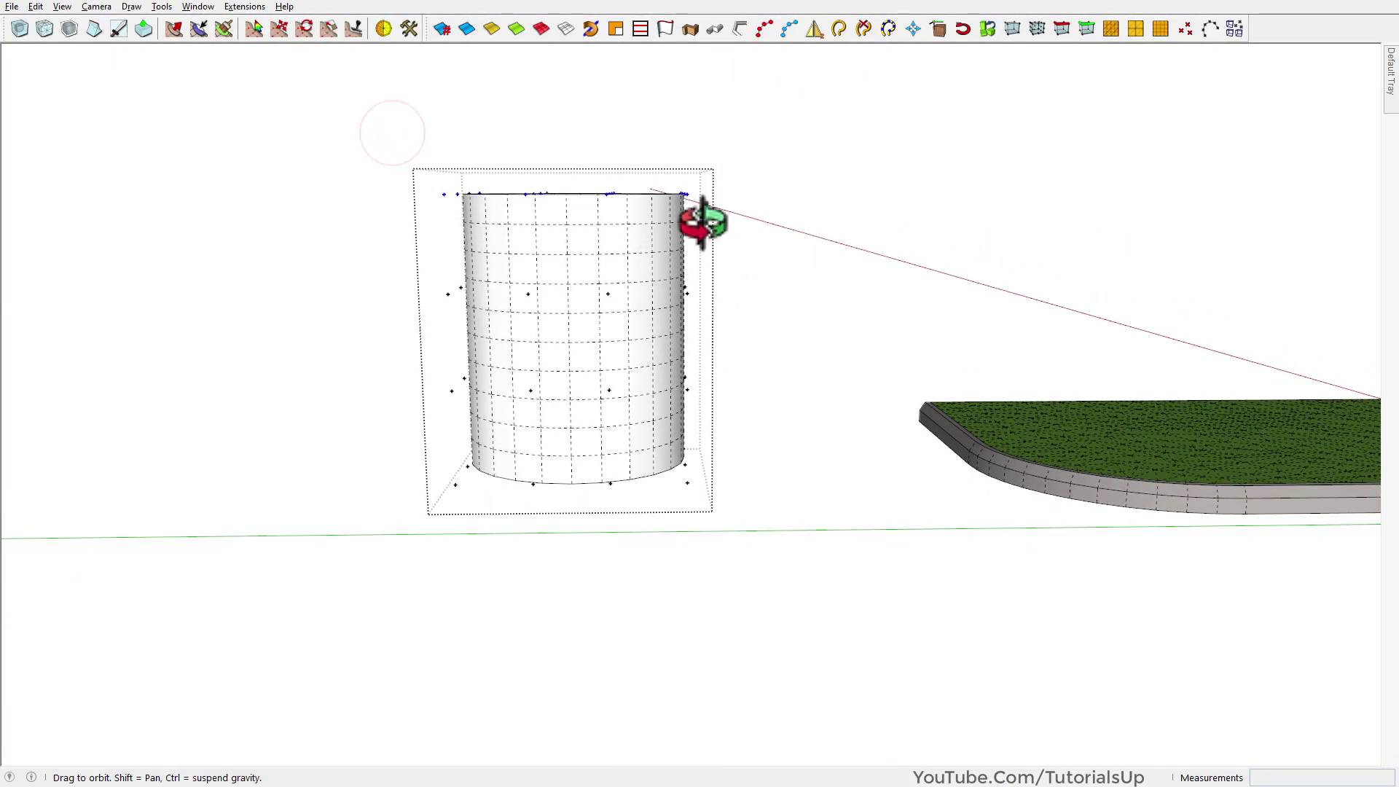
middle_drag(687, 193, 734, 265)
drag(715, 243, 653, 298)
middle_drag(653, 299, 571, 275)
Scale the cage's third layer of control points from the top inward to narrow the cylinder's lower body
key(6)
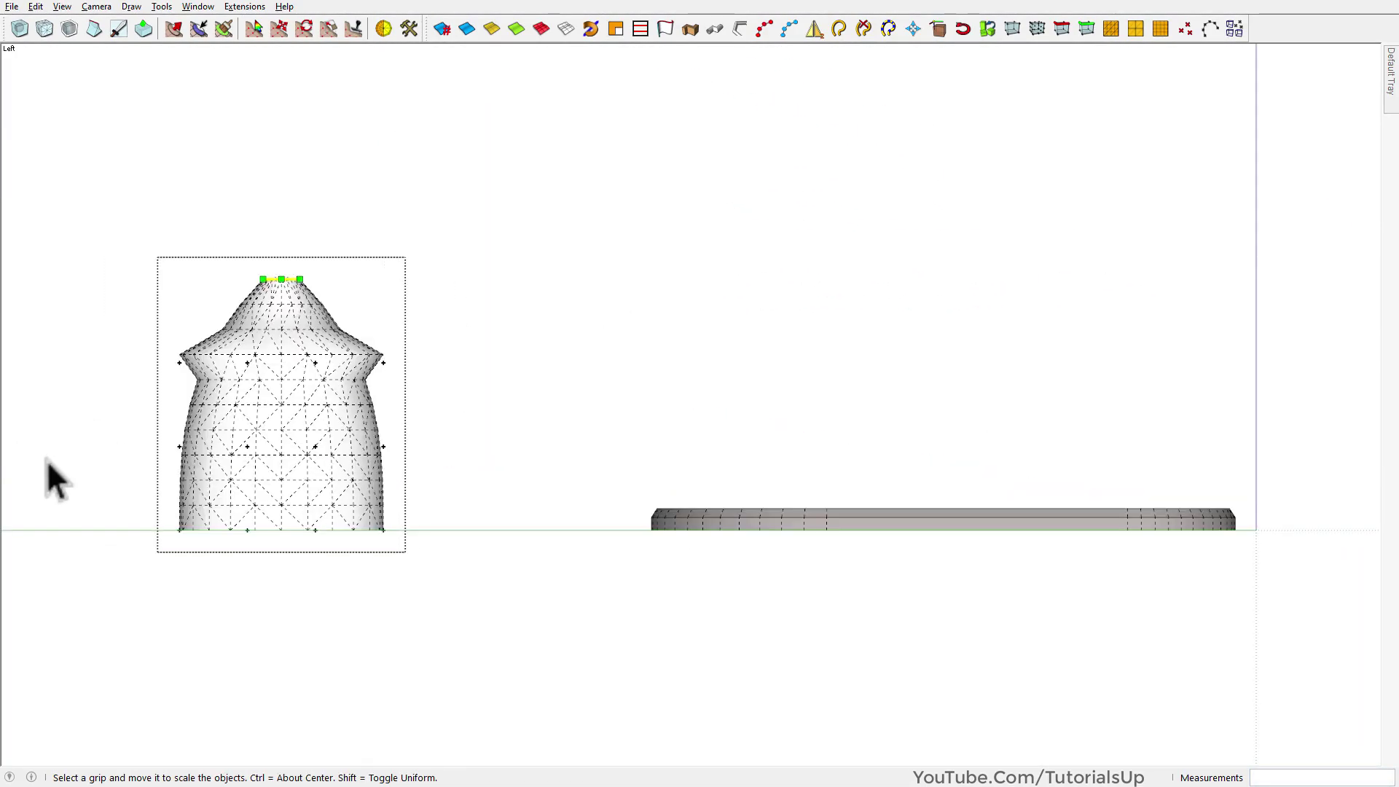
key(space)
scroll(95, 463, up, 2)
drag(807, 475, 805, 473)
middle_drag(804, 474, 654, 549)
key(s)
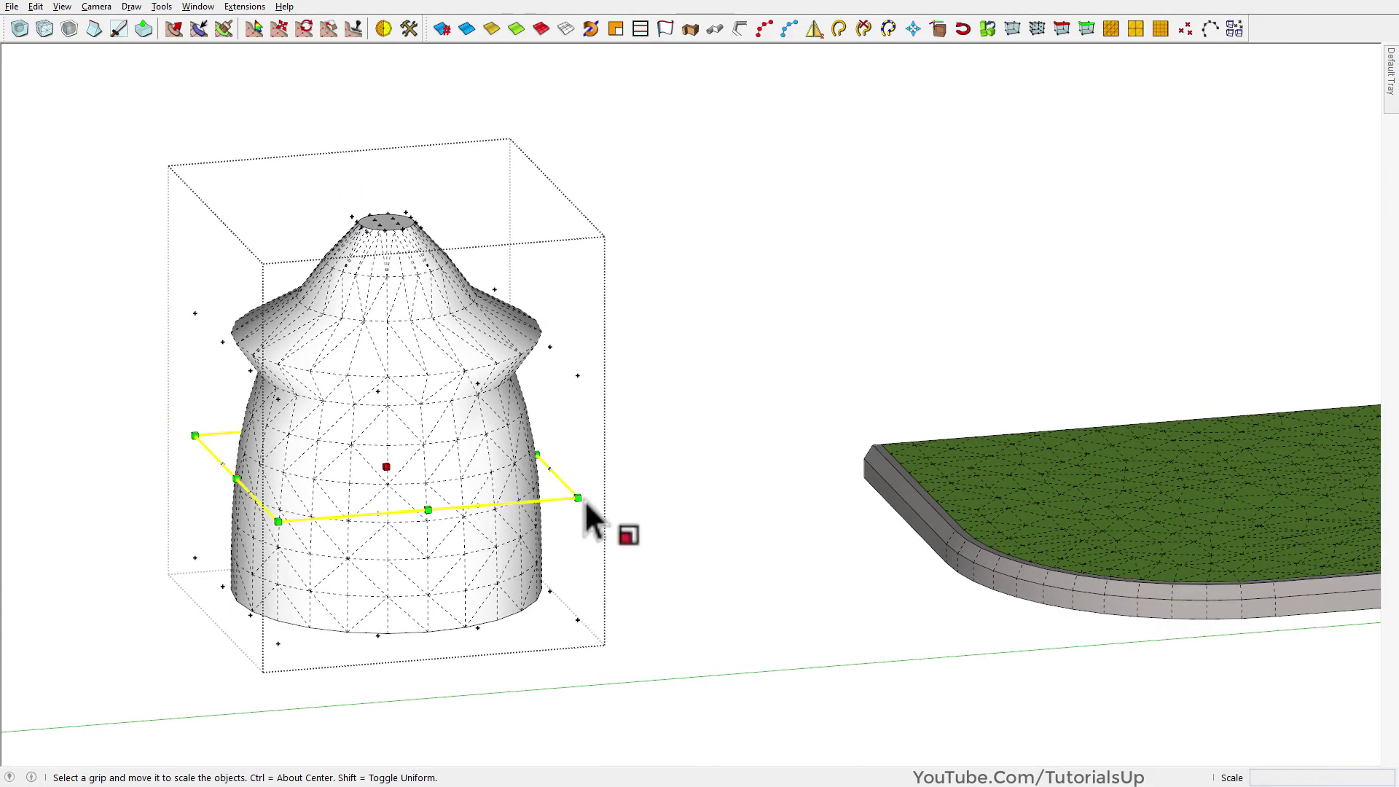
click(583, 500)
click(512, 475)
middle_drag(512, 475, 609, 507)
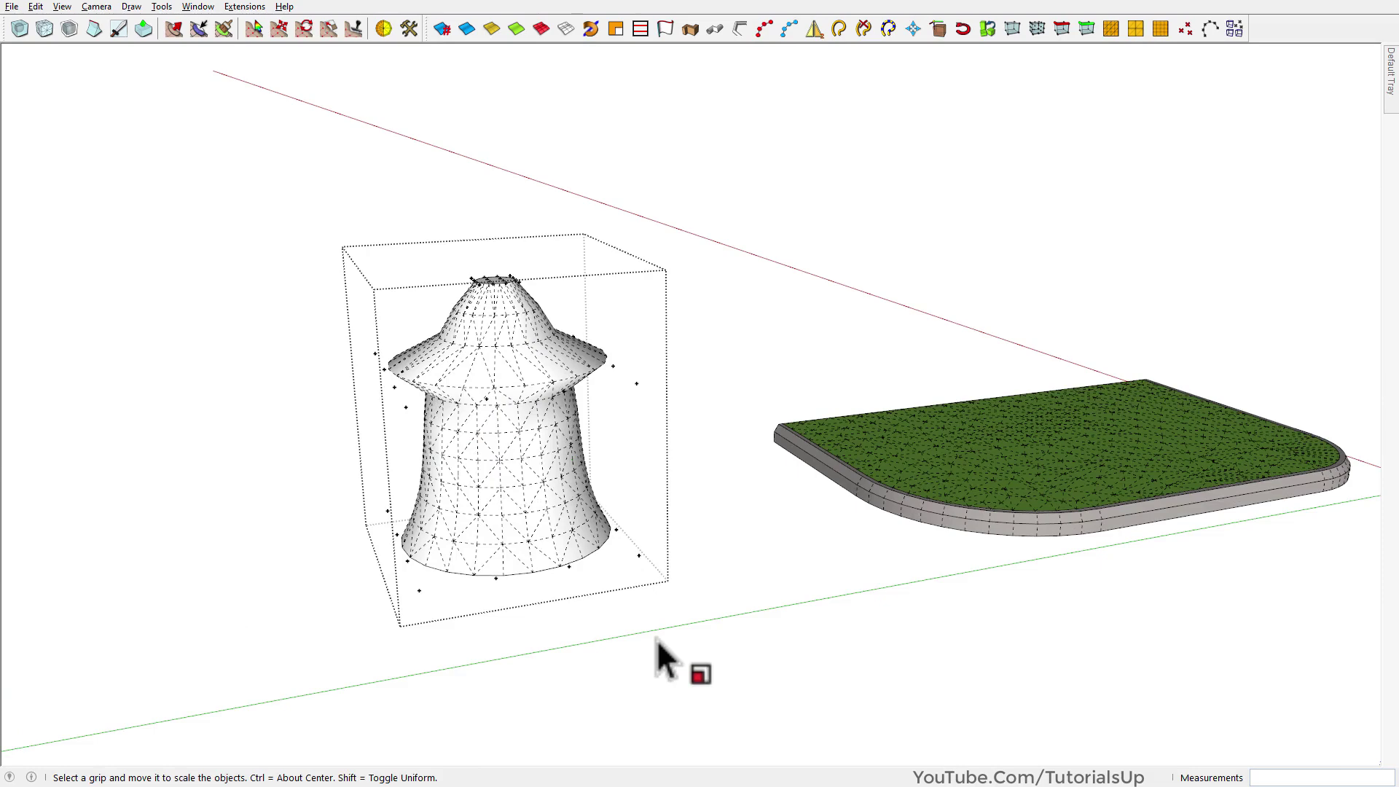
key(space)
Turn off hidden geometry and apply AMS Smooth Run to the deformed cylinder group
middle_drag(659, 648, 814, 433)
scroll(423, 437, up, 3)
click(376, 461)
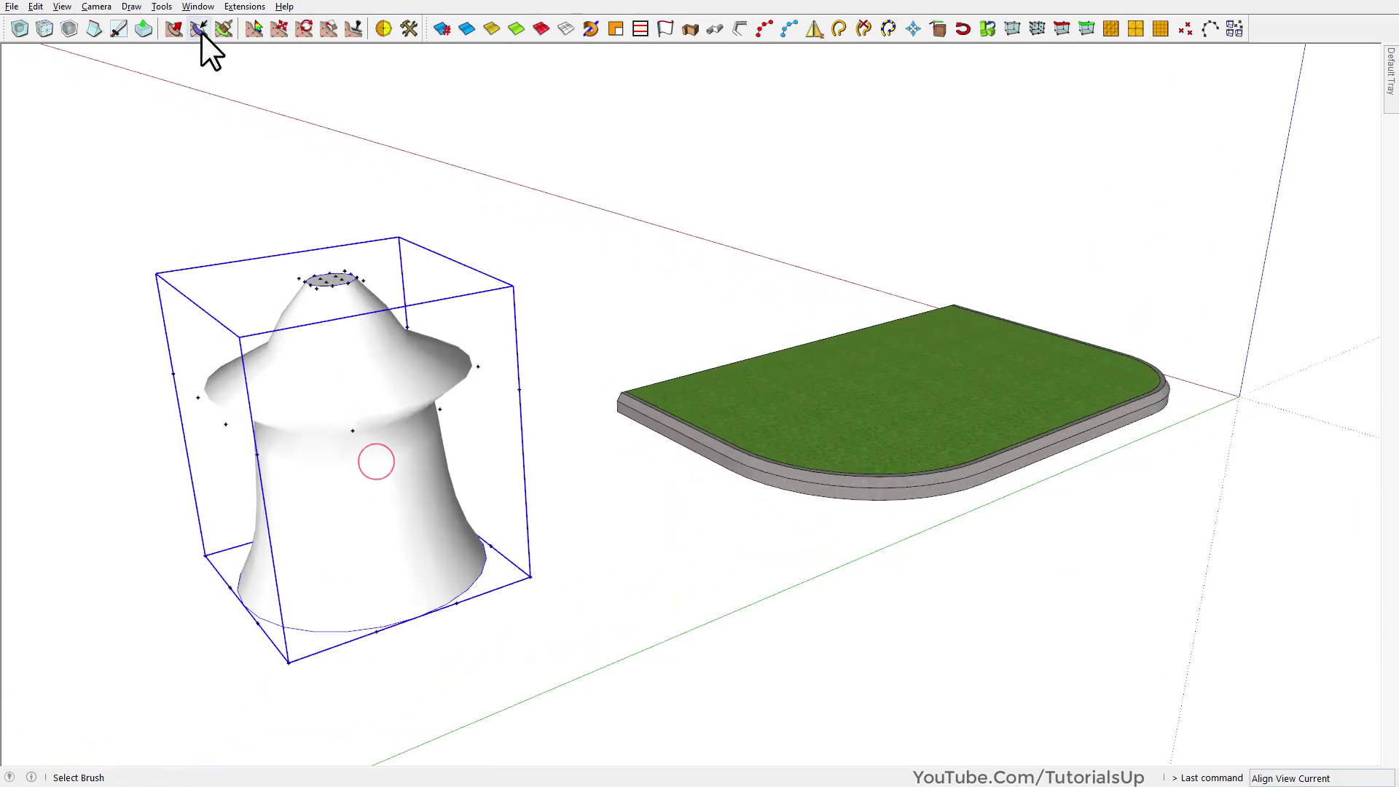
click(518, 206)
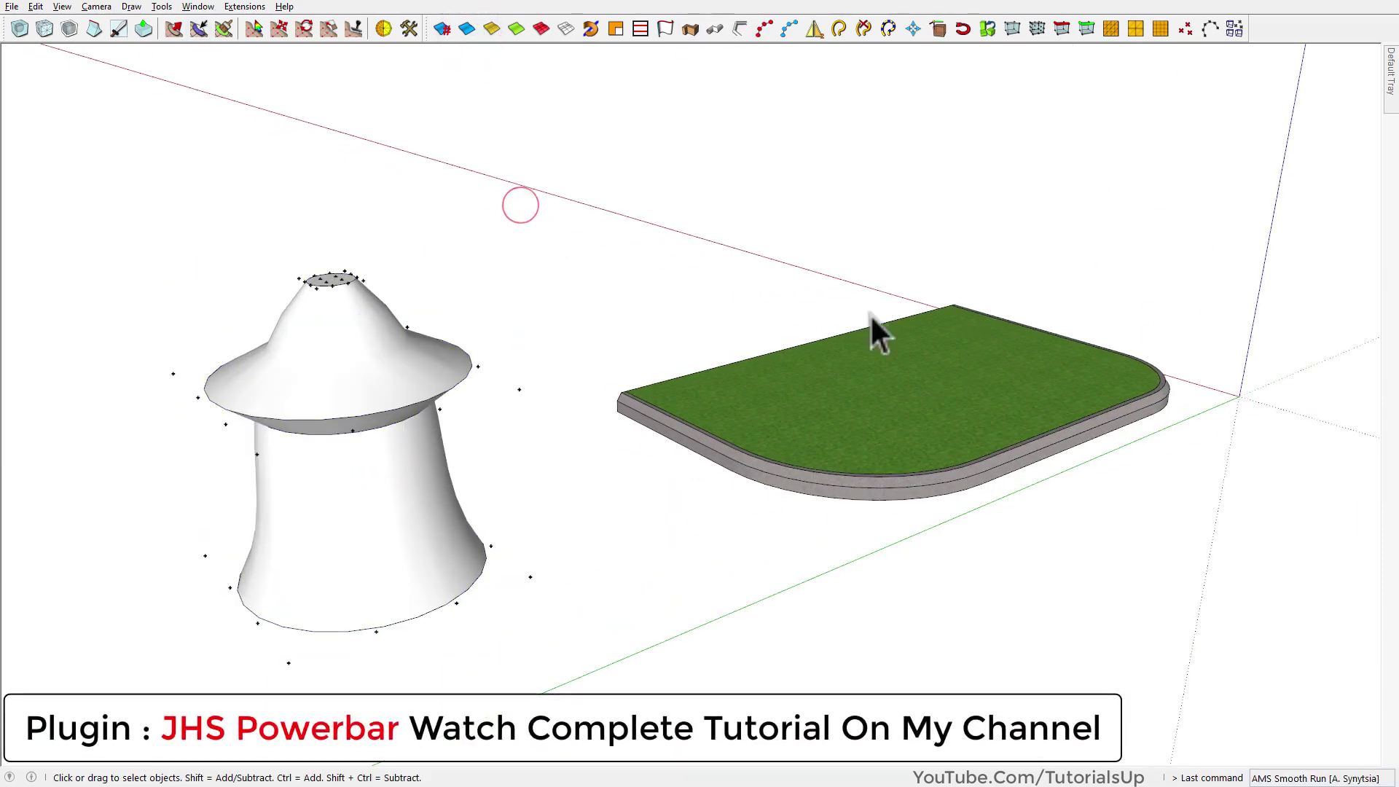
Select the slab's grass face with its border edges and make them a group
shift+middle_drag(1018, 402, 641, 379)
double_click(620, 390)
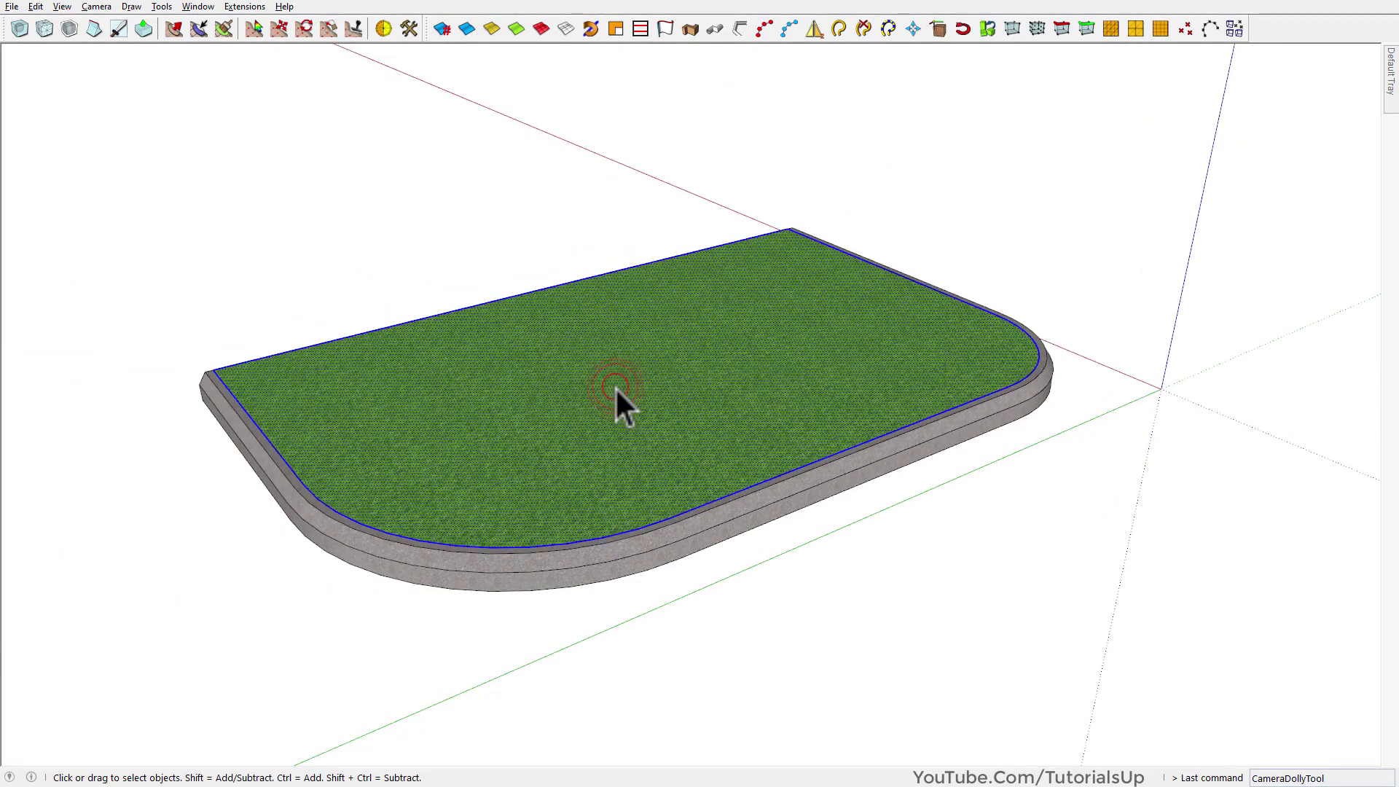
right_click(619, 390)
click(721, 140)
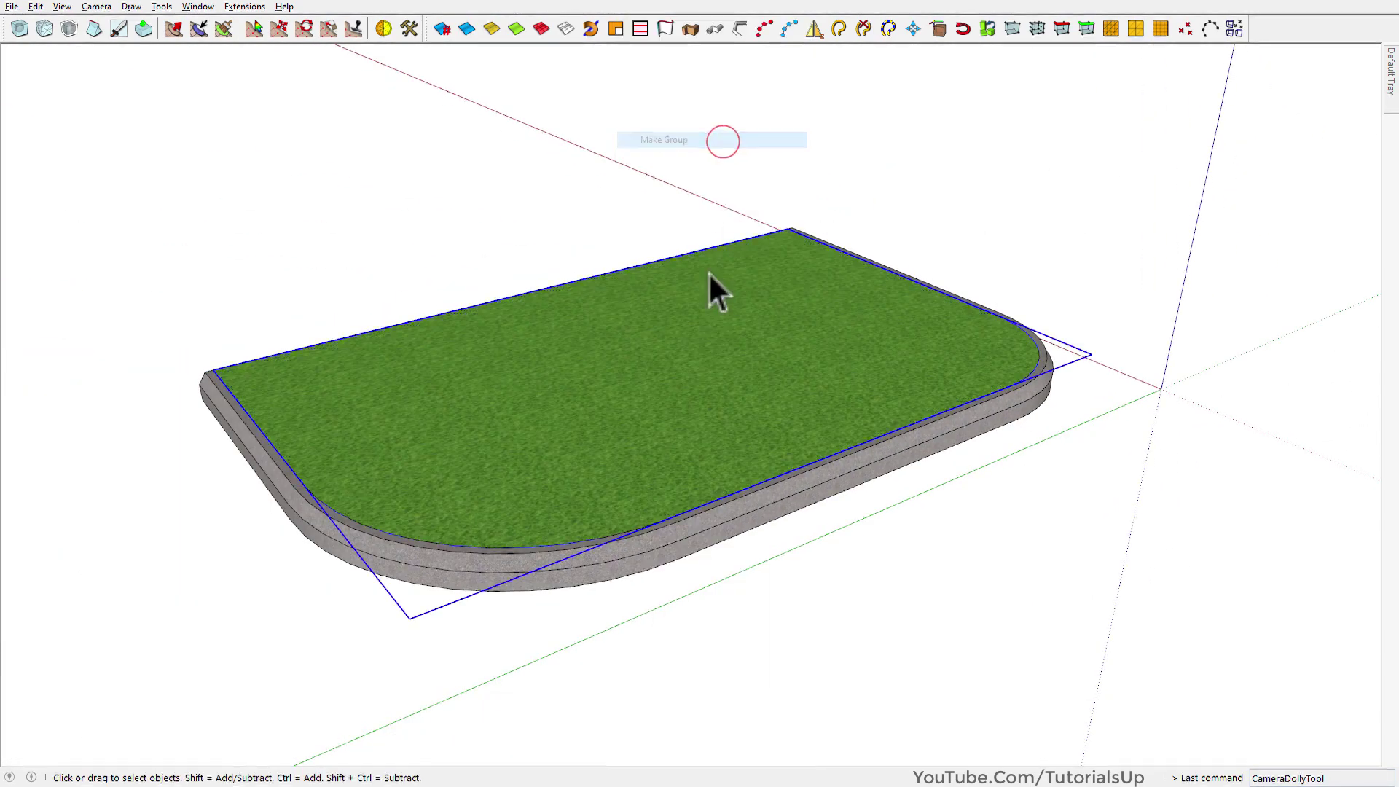
Add an NxN FFD cage with a 4 by 4 grid of control points to the grass group
right_click(626, 351)
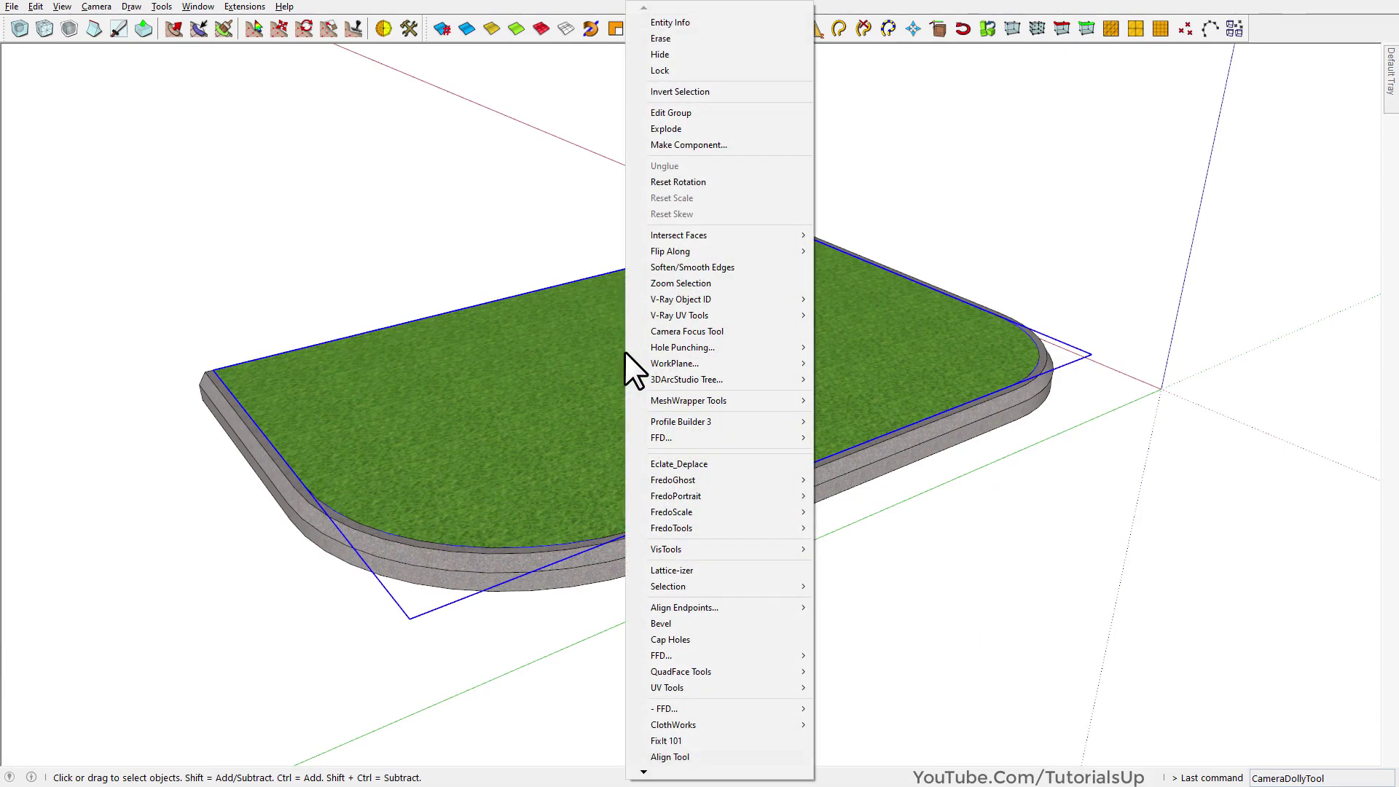
mouse_move(692, 439)
click(860, 472)
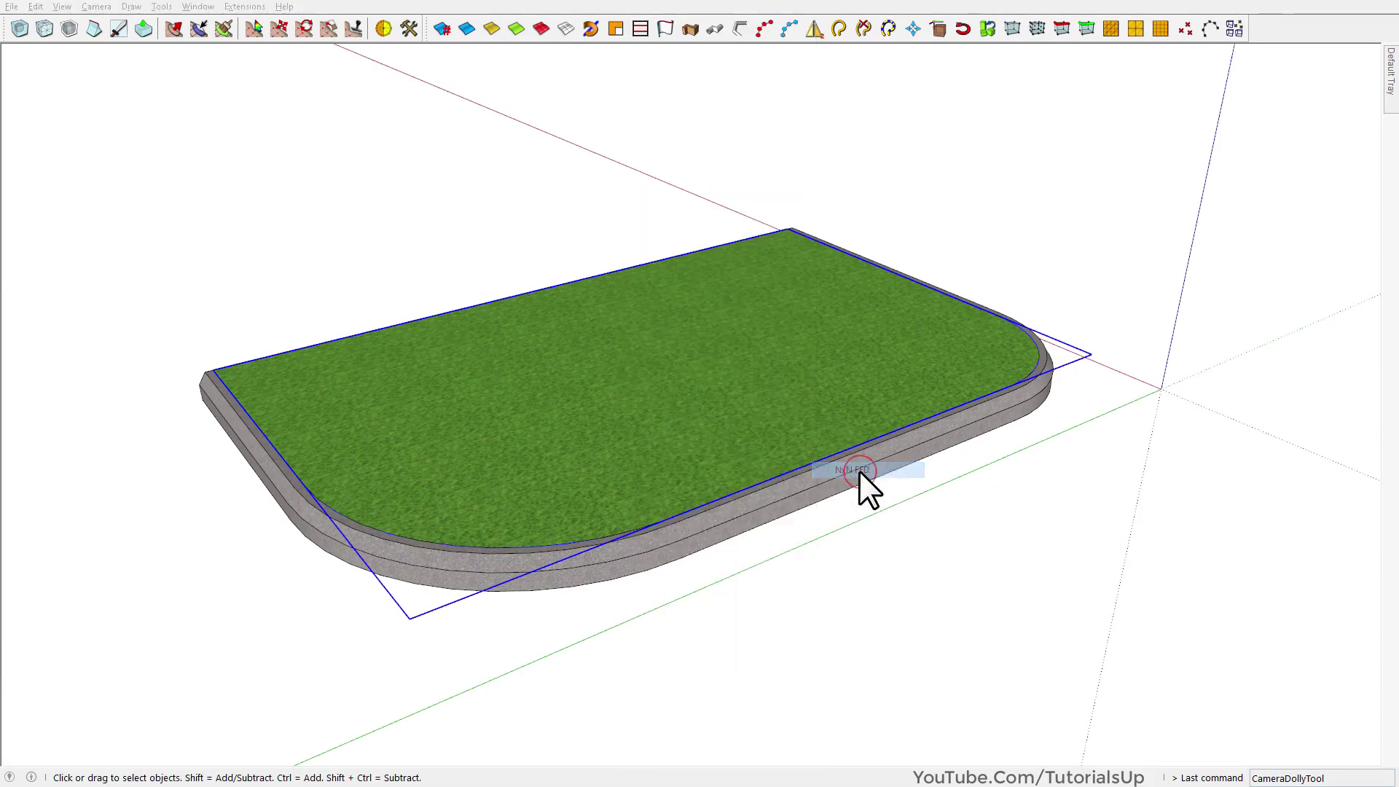
click(681, 448)
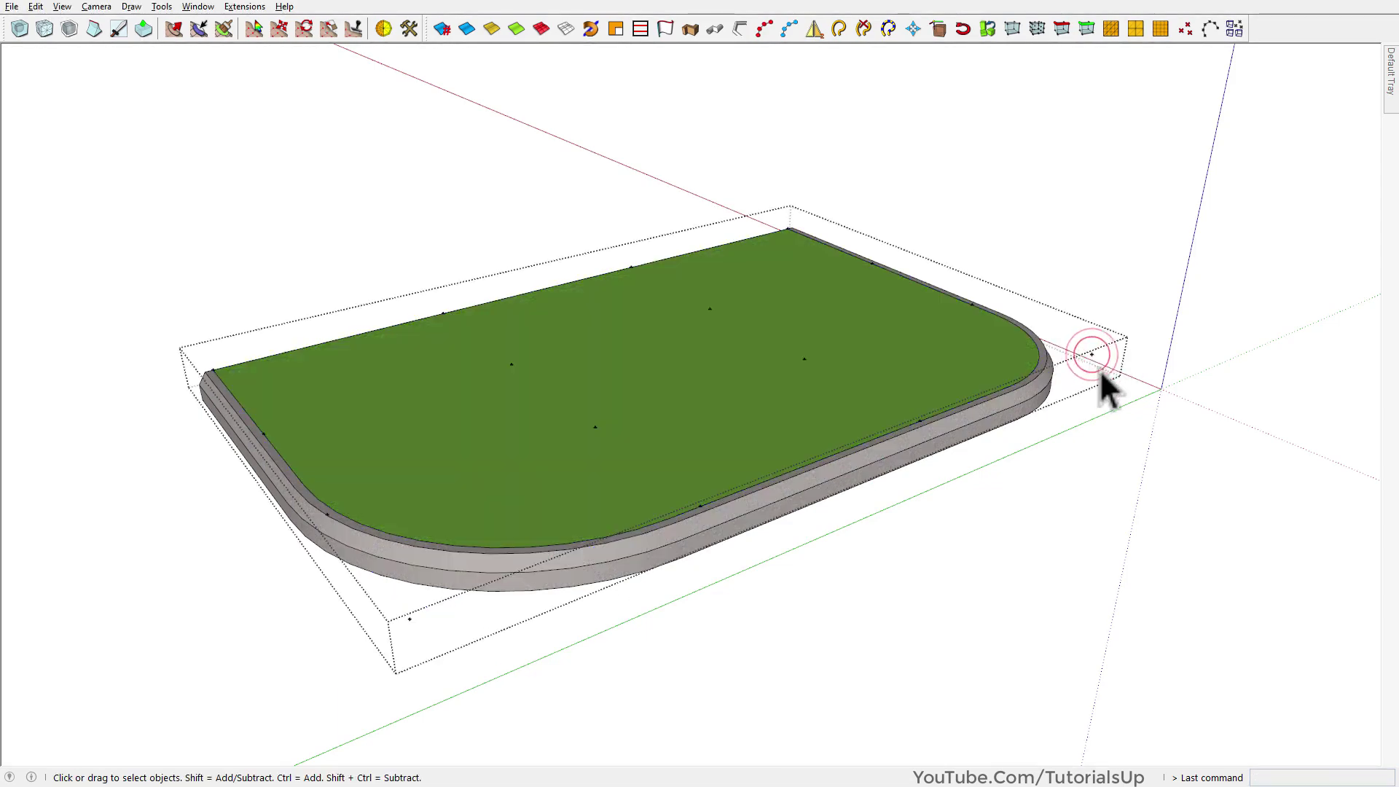
Try moving the four inner control points of the grass cage straight up to bulge the lawn
middle_drag(1100, 369, 487, 328)
drag(886, 465, 886, 465)
middle_drag(886, 465, 965, 260)
key(m)
click(997, 250)
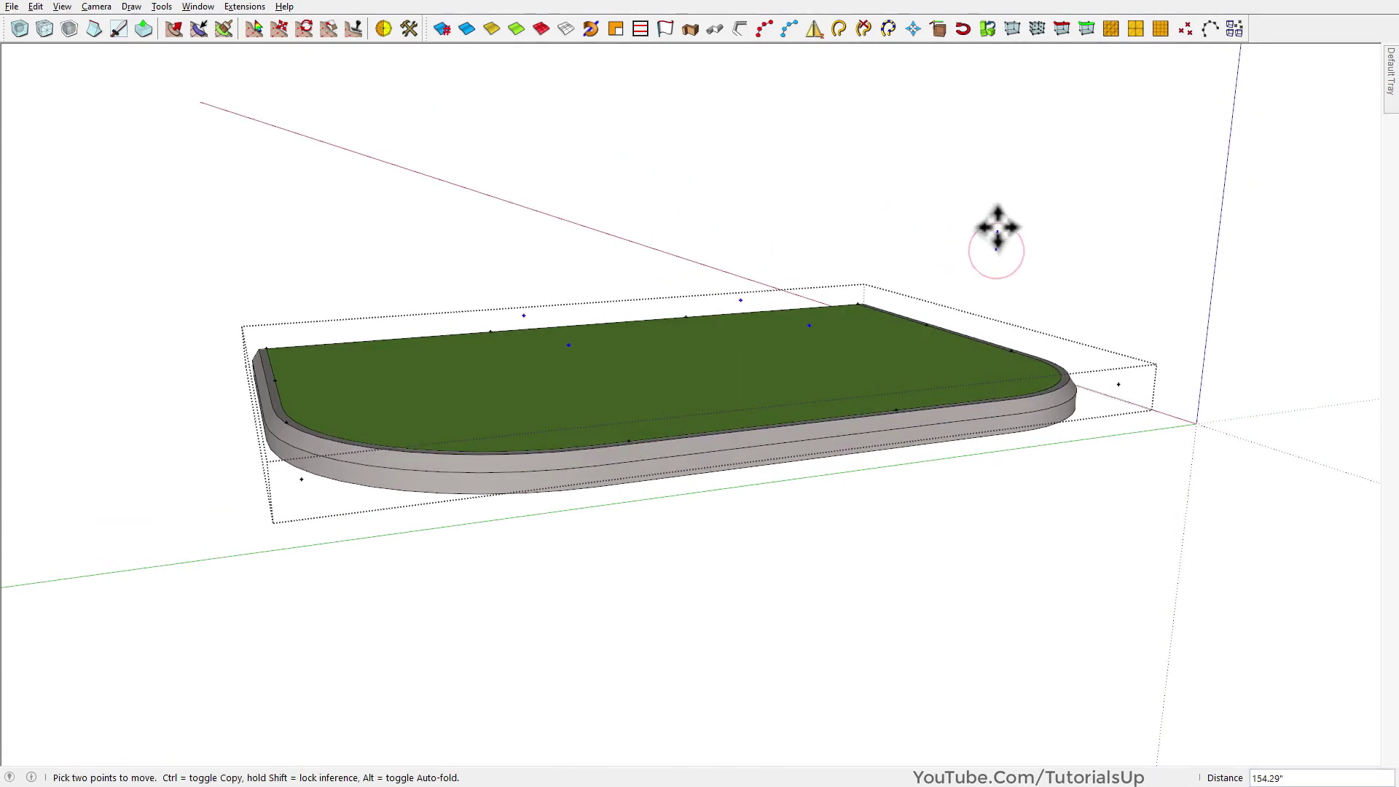
Examine how the bulged grass meets the kerb along the slab's edge and rounded corner
scroll(317, 451, up, 3)
mouse_move(322, 438)
middle_down()
mouse_move(274, 531)
mouse_move(426, 513)
mouse_move(377, 417)
mouse_move(266, 452)
middle_up()
scroll(425, 512, up, 3)
key(F7)
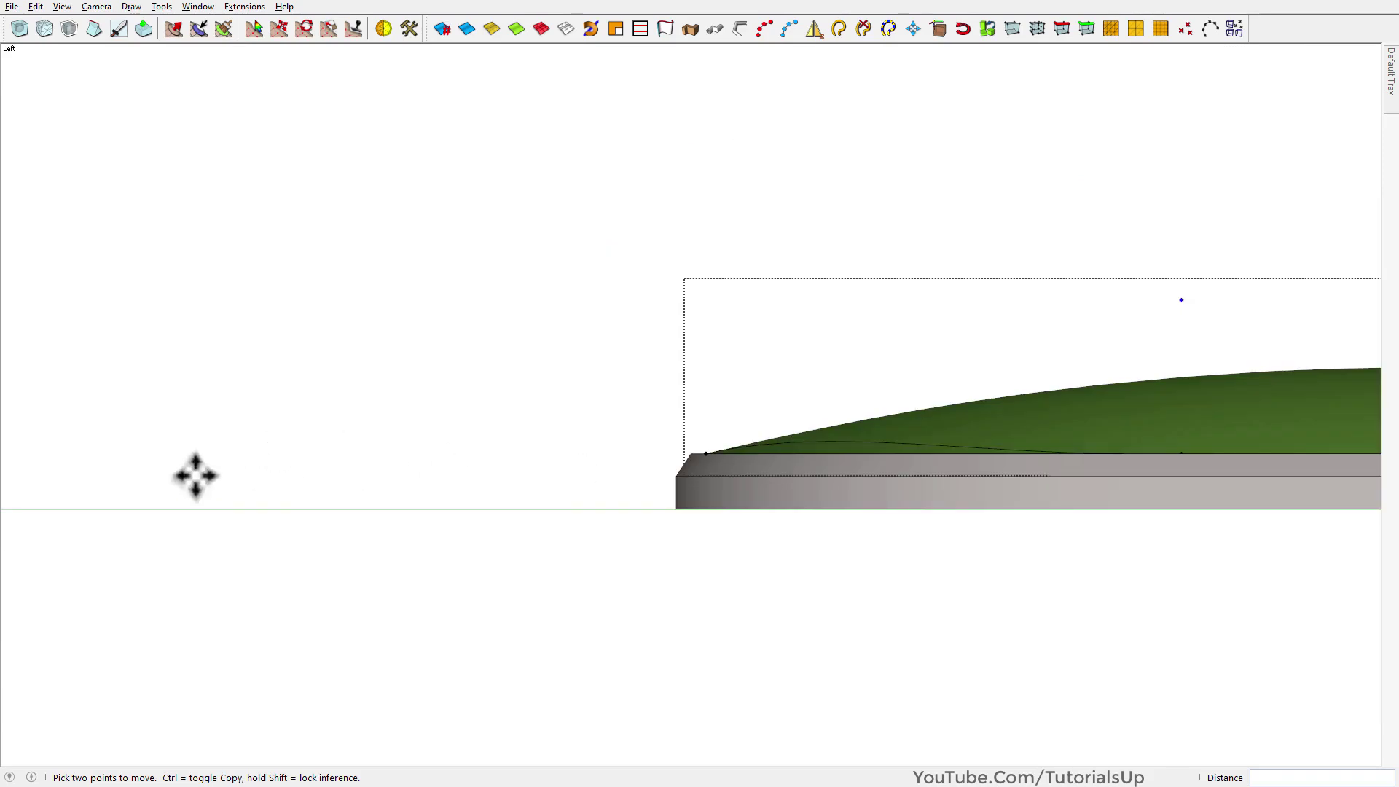
scroll(194, 476, down, 3)
scroll(281, 468, up, 3)
middle_drag(509, 478, 618, 649)
key(space)
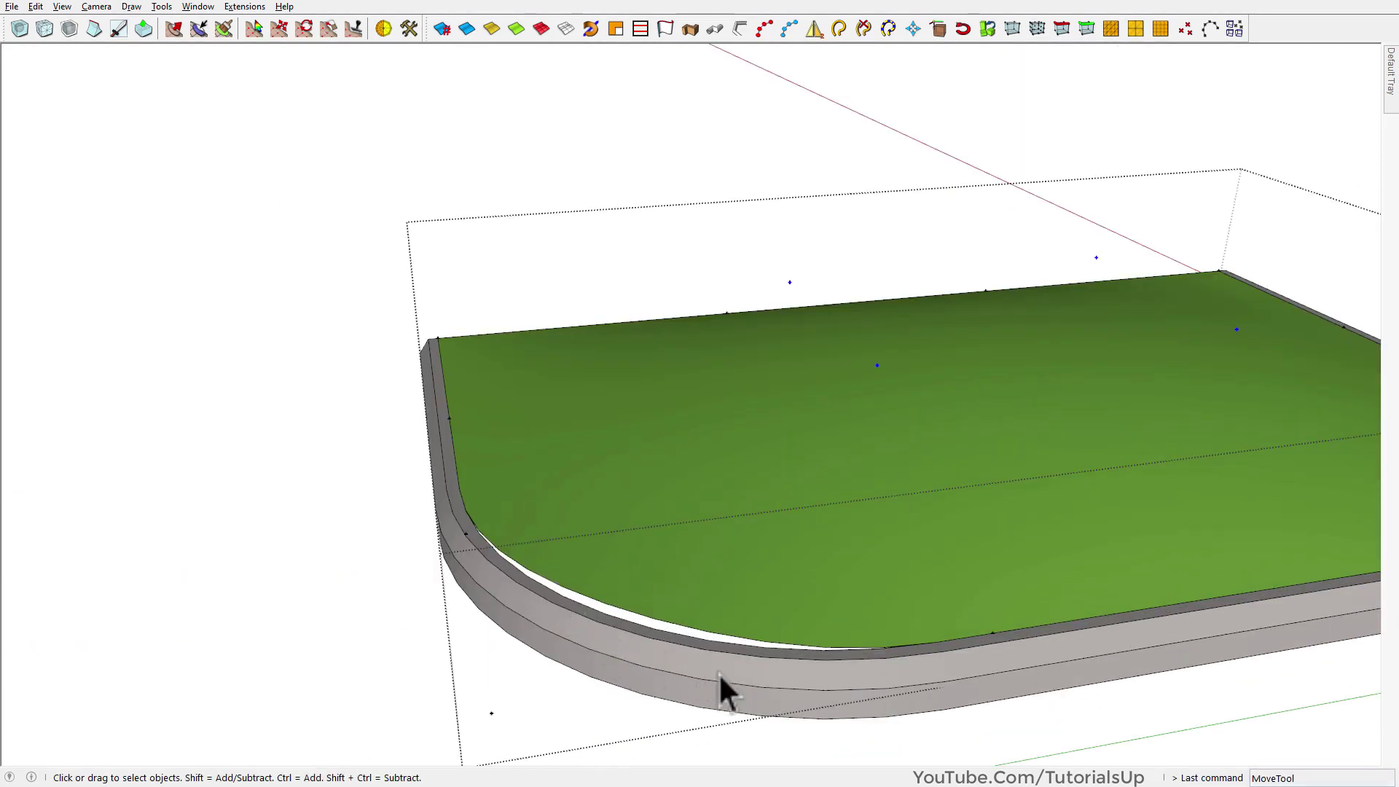
Undo the raising of the grass cage's inner control points
key(ctrl+z)
key(ctrl+z)
key(ctrl+z)
key(ctrl+z)
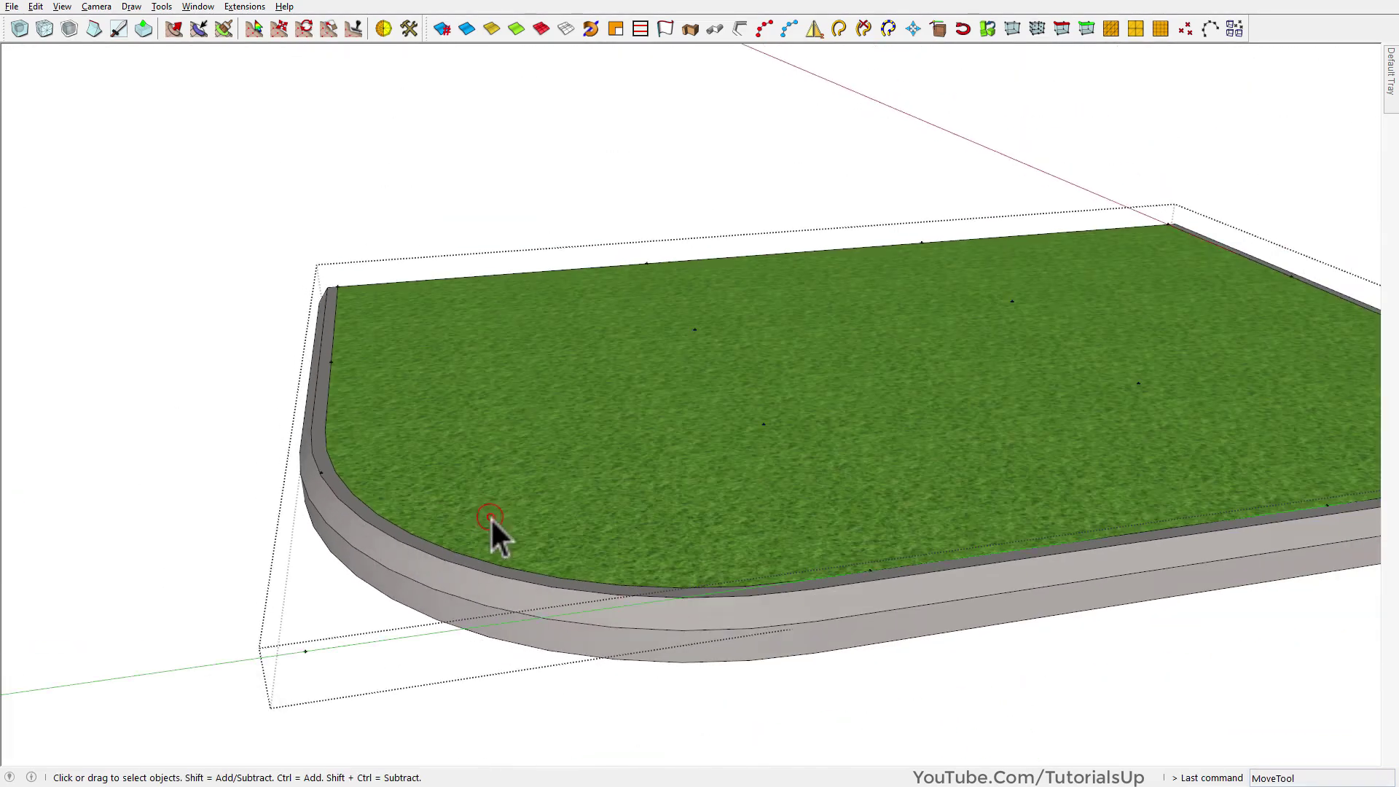
Select the grass face with its border edges inside the group and lock those edges for FFD
double_click(484, 494)
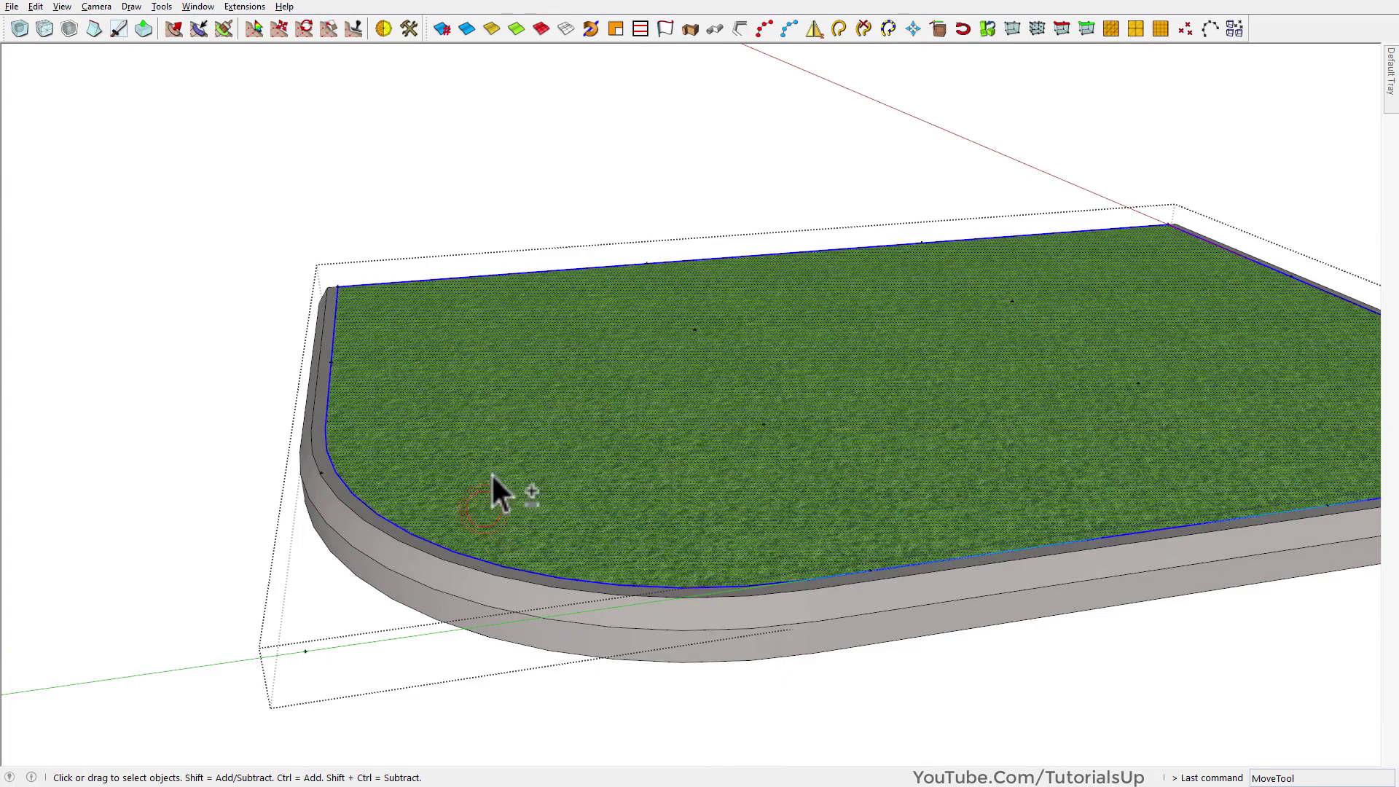
right_click(430, 282)
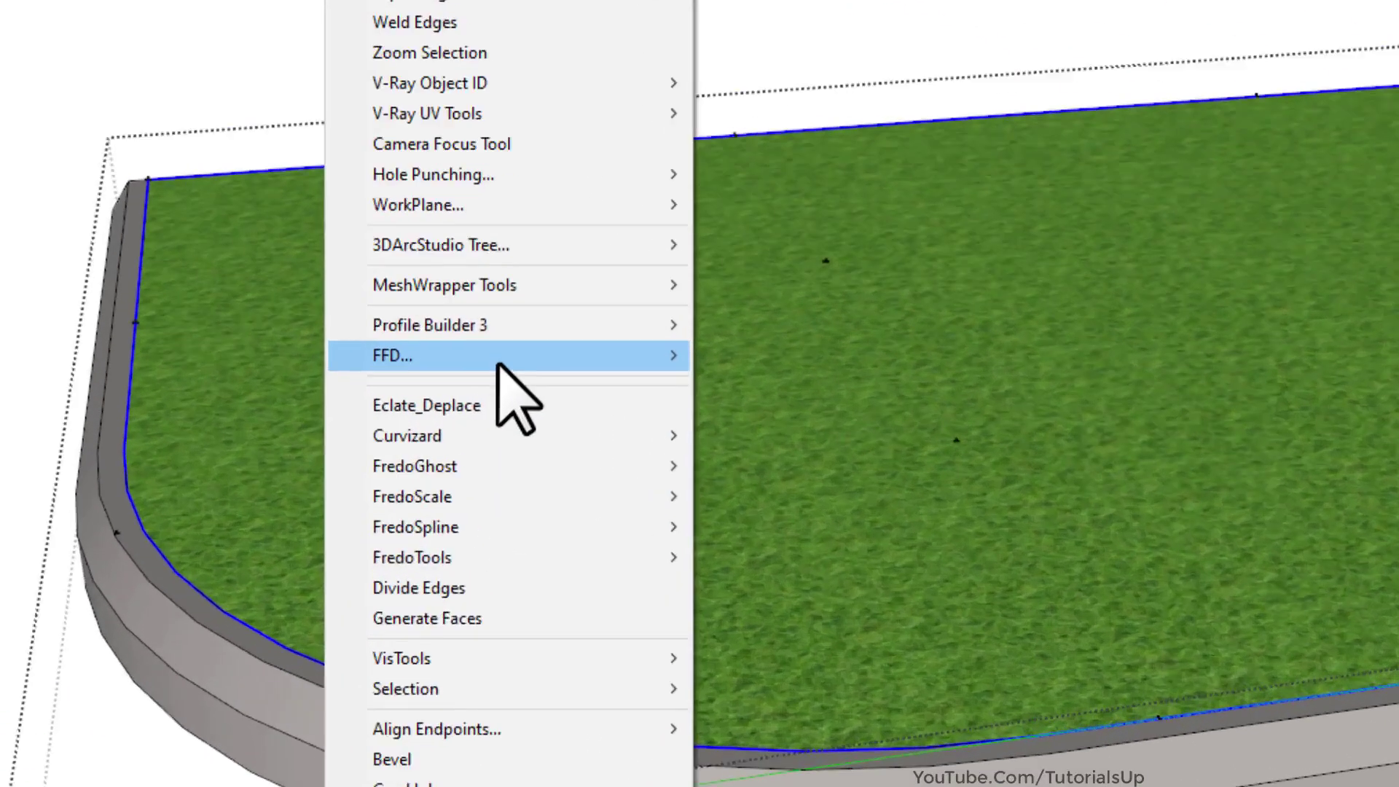
mouse_move(518, 379)
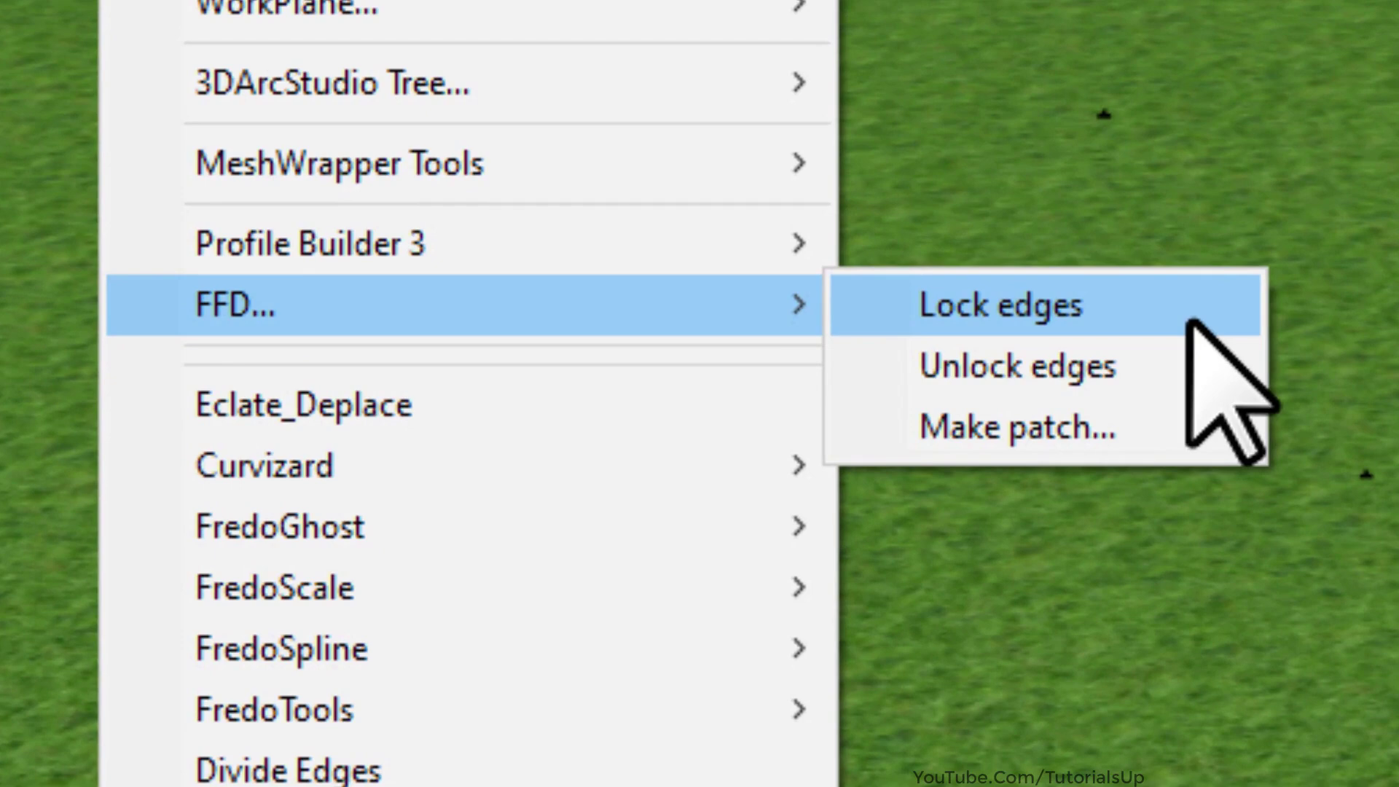
click(1189, 322)
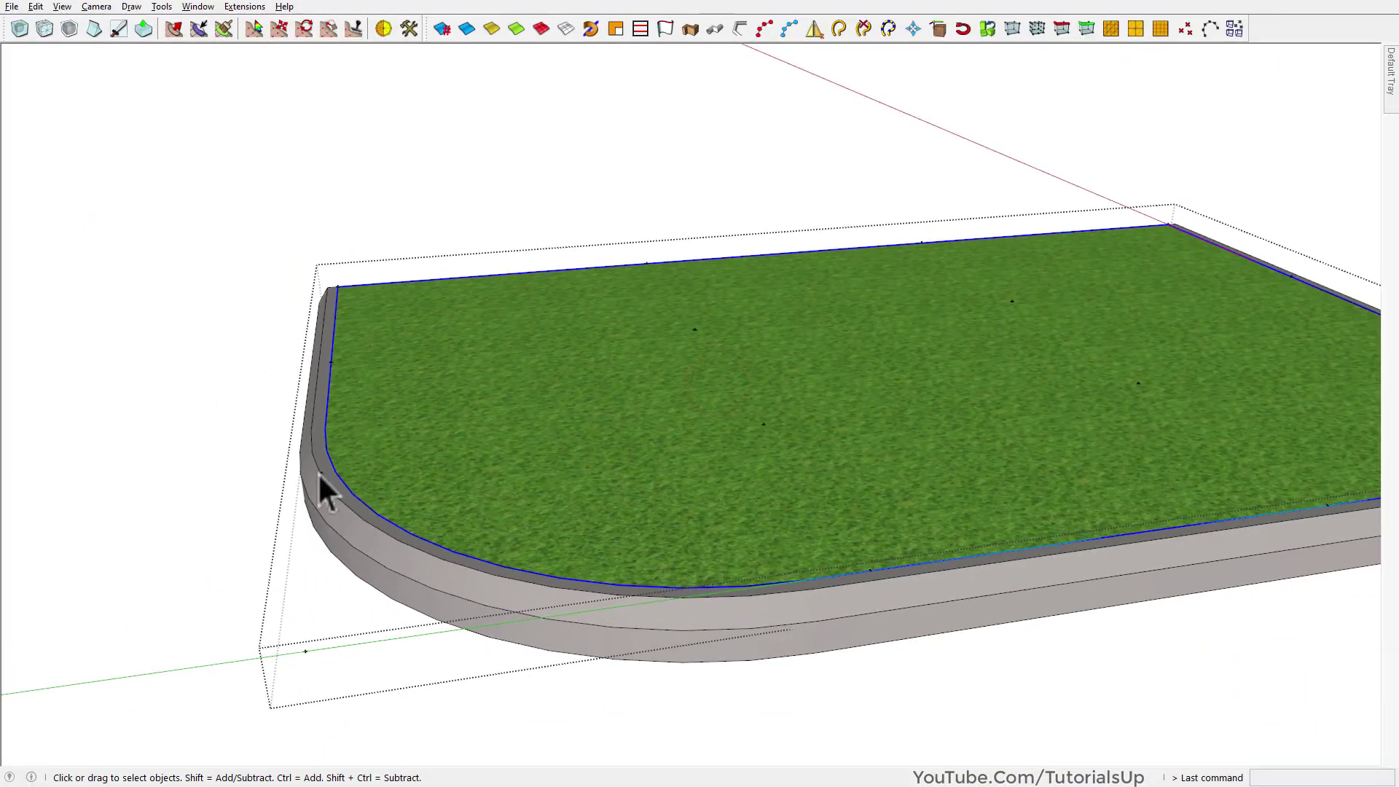
Open the grass cage and move its four inner control points straight up to mound the lawn
click(334, 614)
click(309, 601)
middle_drag(718, 333, 549, 387)
middle_drag(1074, 527, 657, 316)
key(m)
click(584, 315)
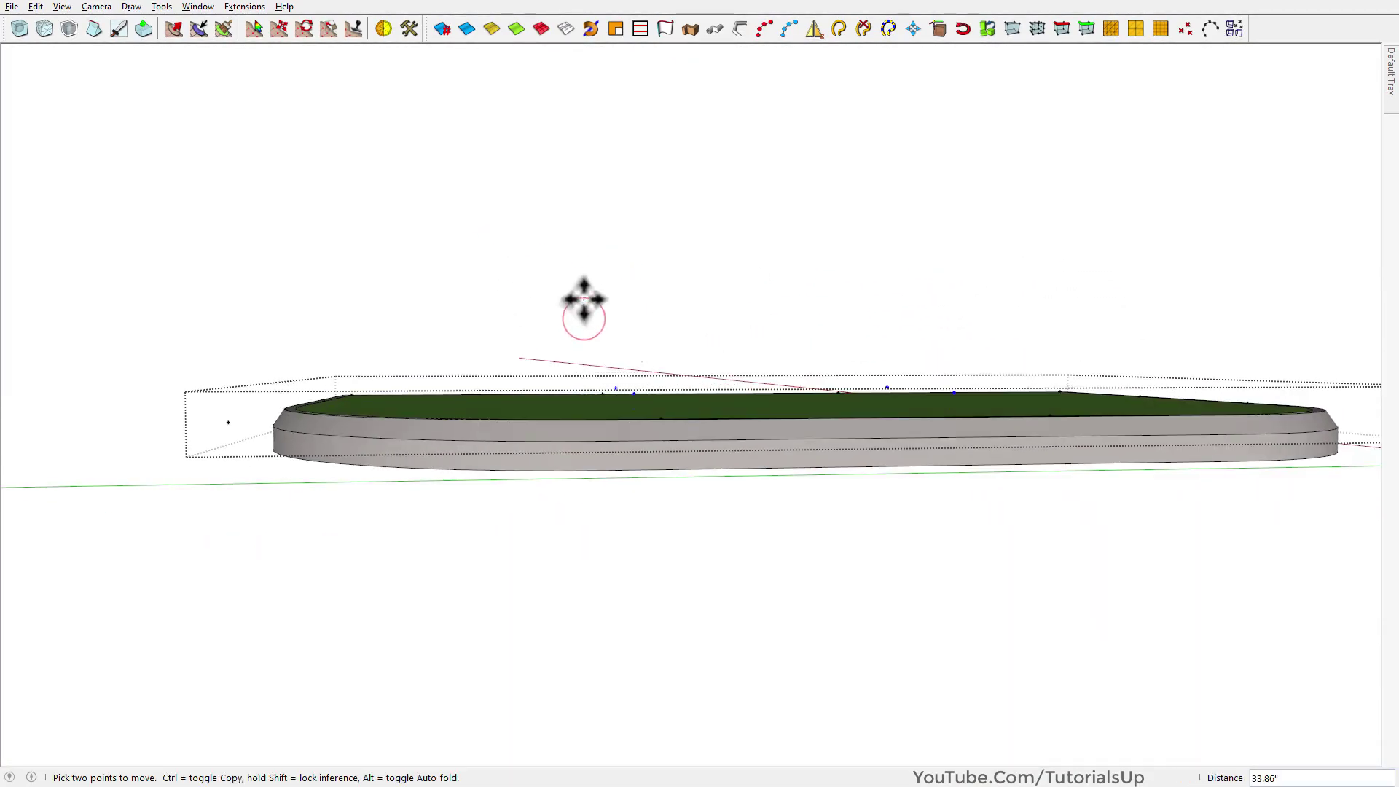
click(595, 214)
Examine the mounded grass along the kerb and rounded corners, and compare it with the deformed cylinder
middle_drag(607, 261, 818, 500)
middle_drag(715, 553, 411, 540)
key(space)
scroll(614, 574, up, 5)
middle_drag(614, 574, 293, 451)
scroll(392, 401, down, 3)
scroll(540, 479, up, 4)
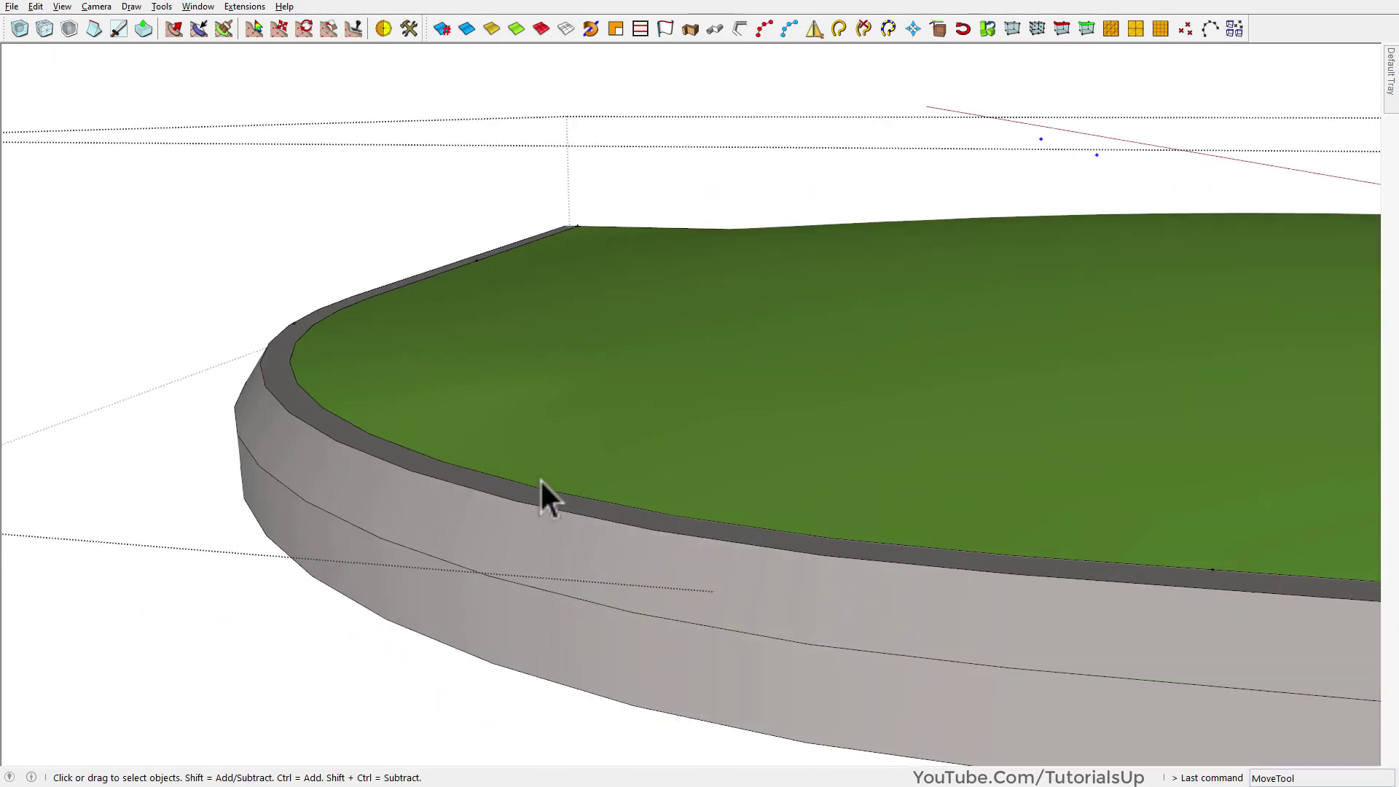
middle_drag(430, 483, 800, 443)
scroll(725, 365, down, 6)
scroll(860, 459, down, 3)
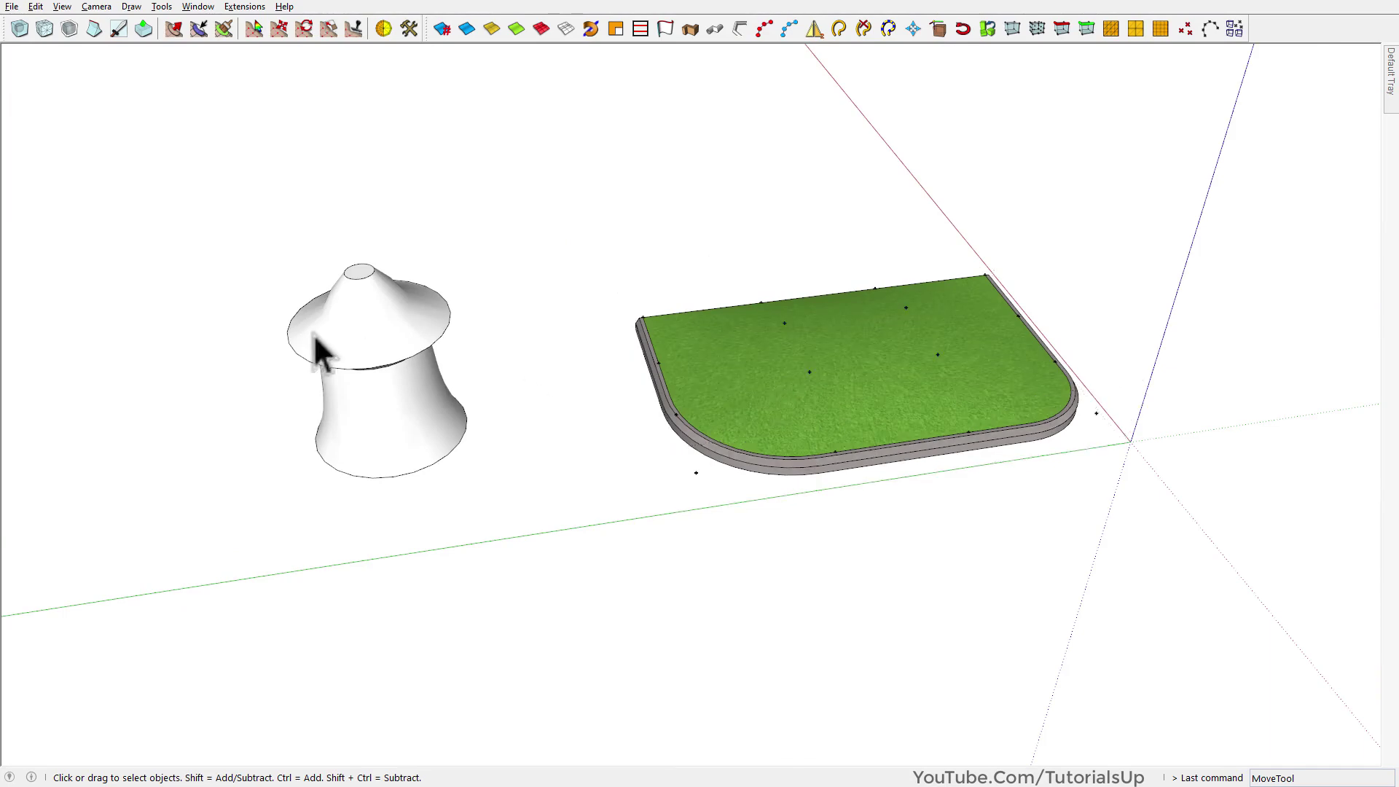
scroll(292, 328, up, 3)
scroll(257, 315, down, 3)
scroll(991, 421, up, 4)
Open the grass group, select its face with the border edges, and unlock those edges for FFD
double_click(659, 417)
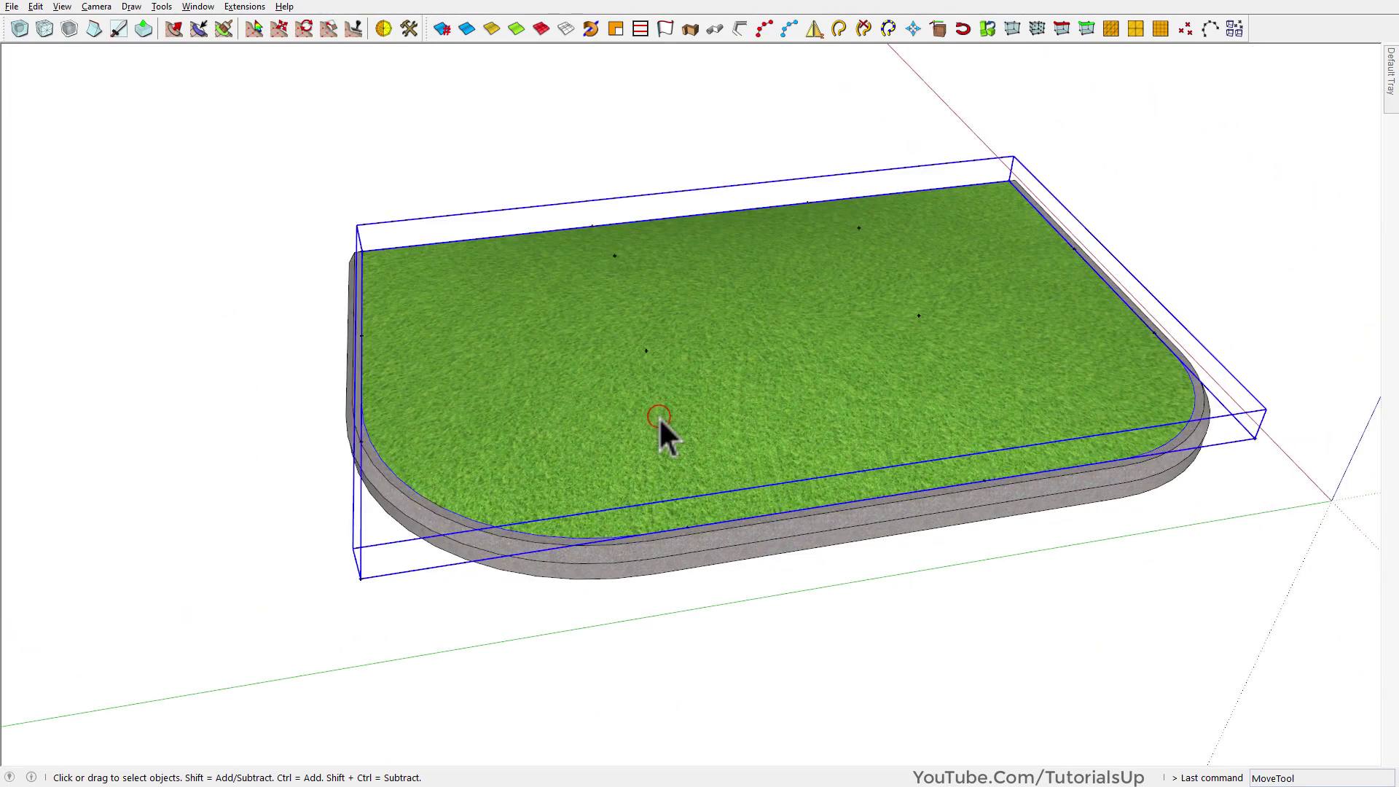
click(504, 466)
click(375, 592)
right_click(427, 502)
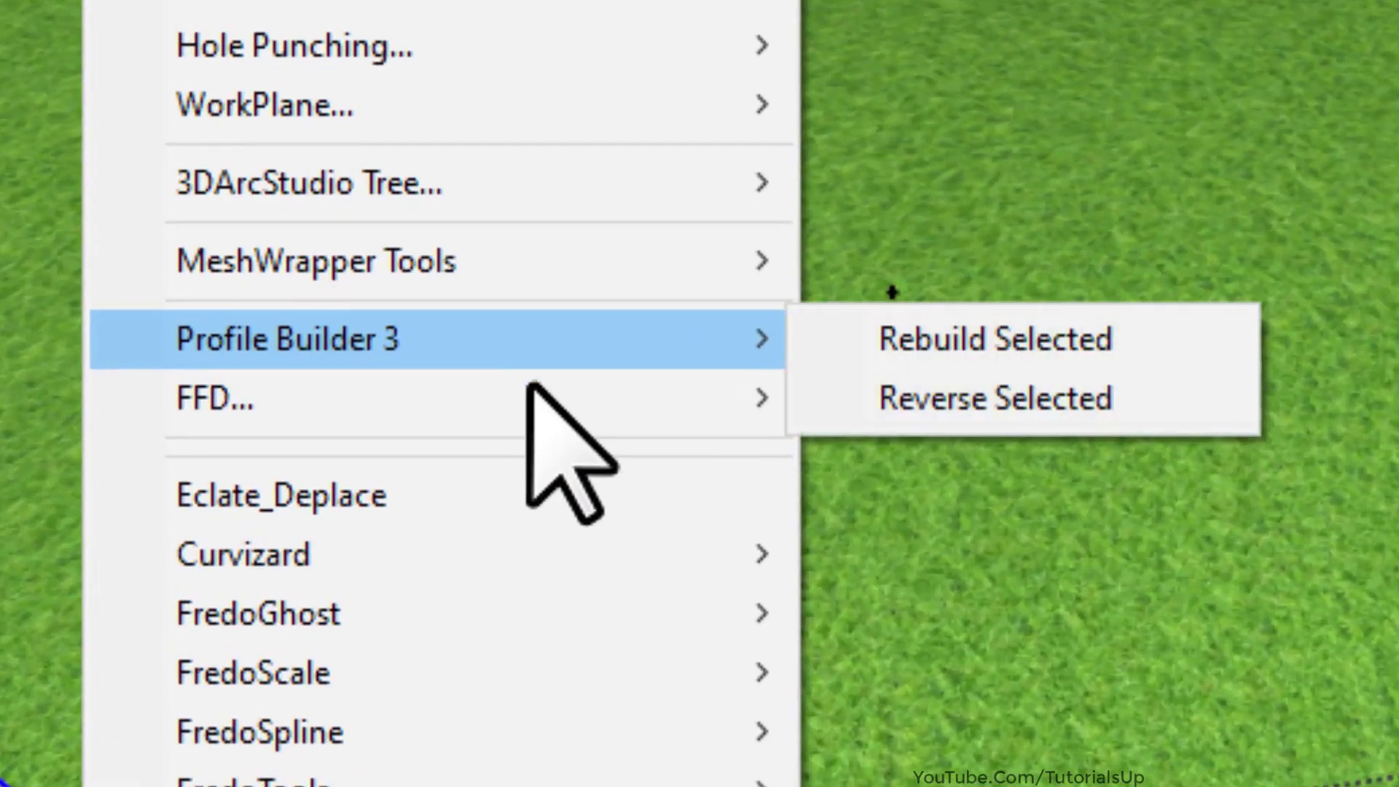
mouse_move(548, 398)
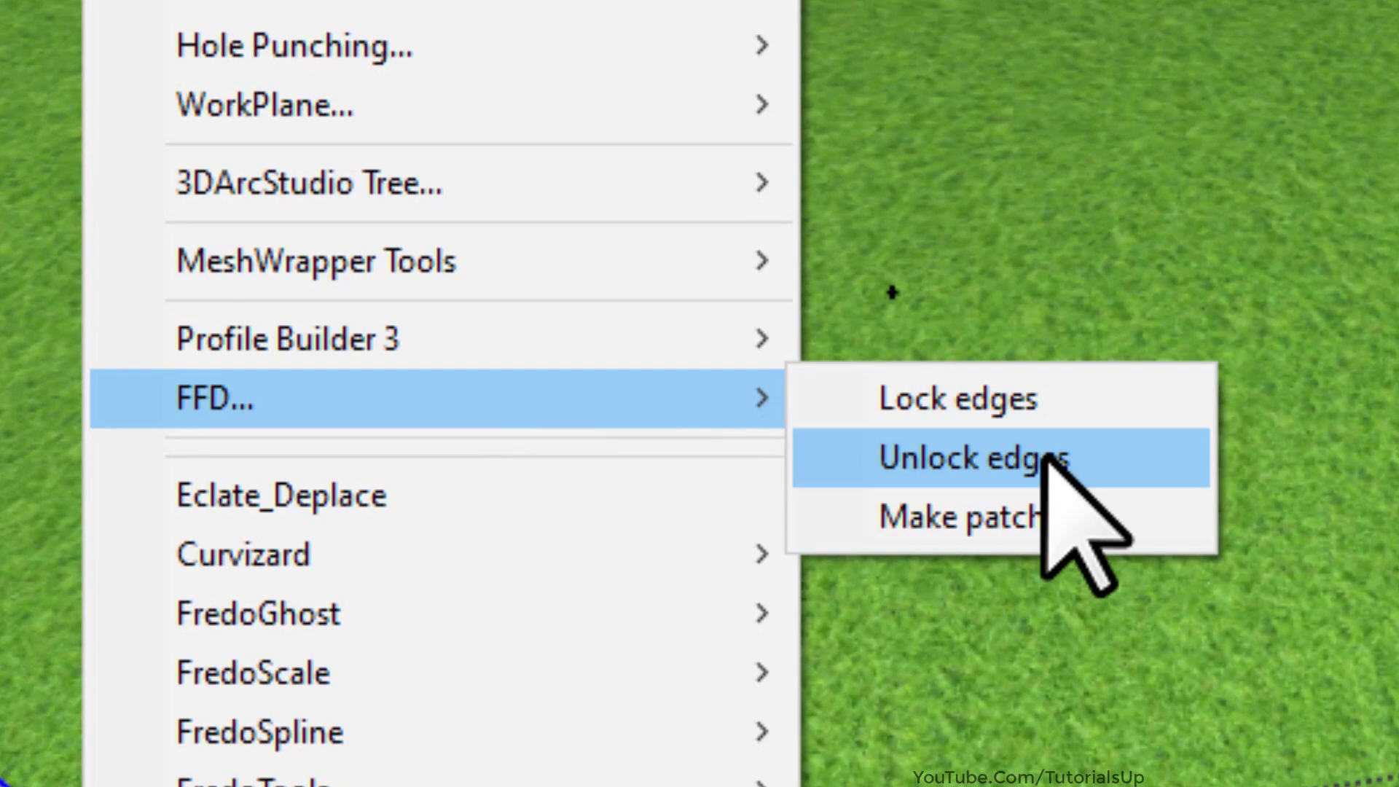
click(1048, 458)
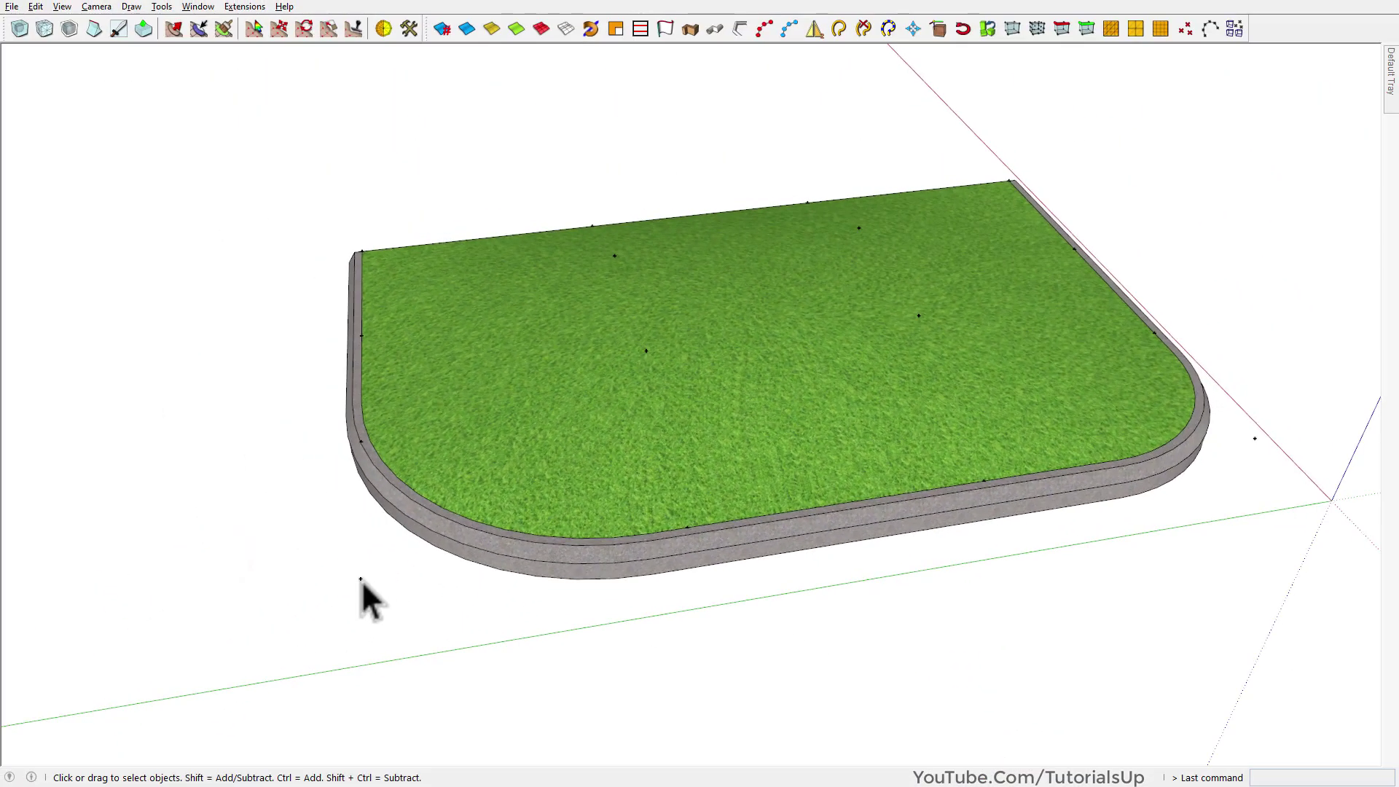
Try moving the near outer corner control point of the grass cage straight up, and undo the move
double_click(362, 580)
middle_drag(465, 570, 262, 427)
drag(237, 409, 316, 488)
click(309, 440)
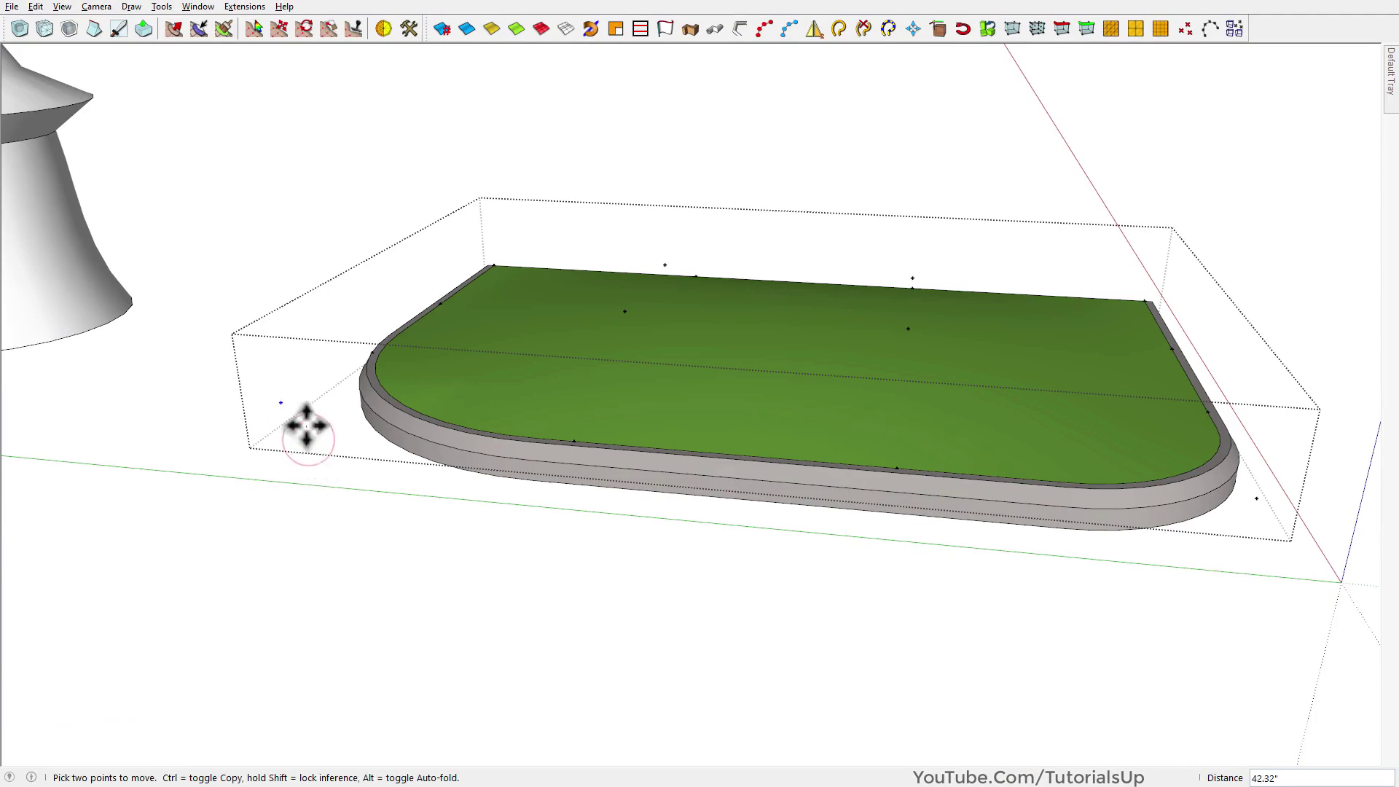
click(293, 341)
middle_drag(335, 349, 222, 452)
key(space)
key(ctrl+z)
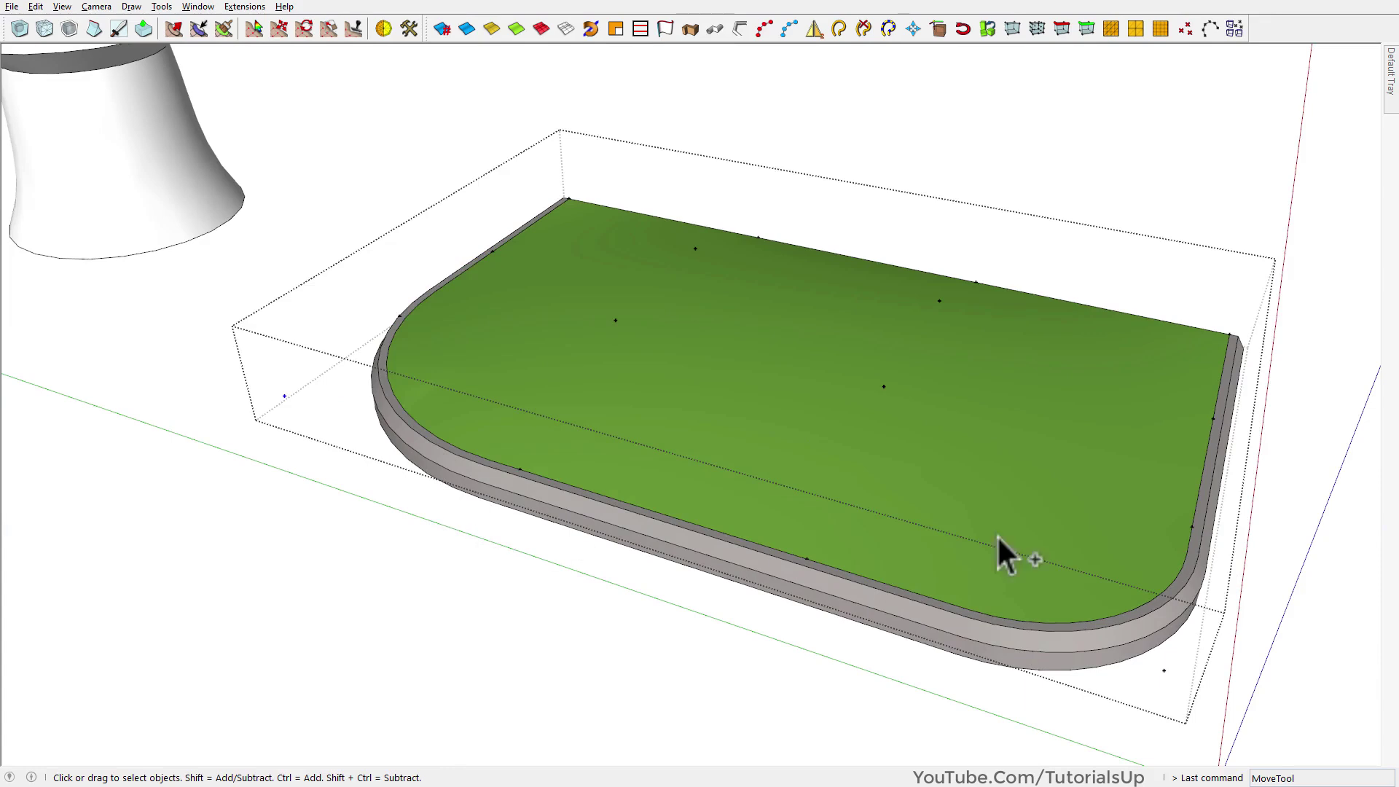
click(721, 532)
scroll(1119, 527, down, 3)
scroll(1073, 279, up, 1)
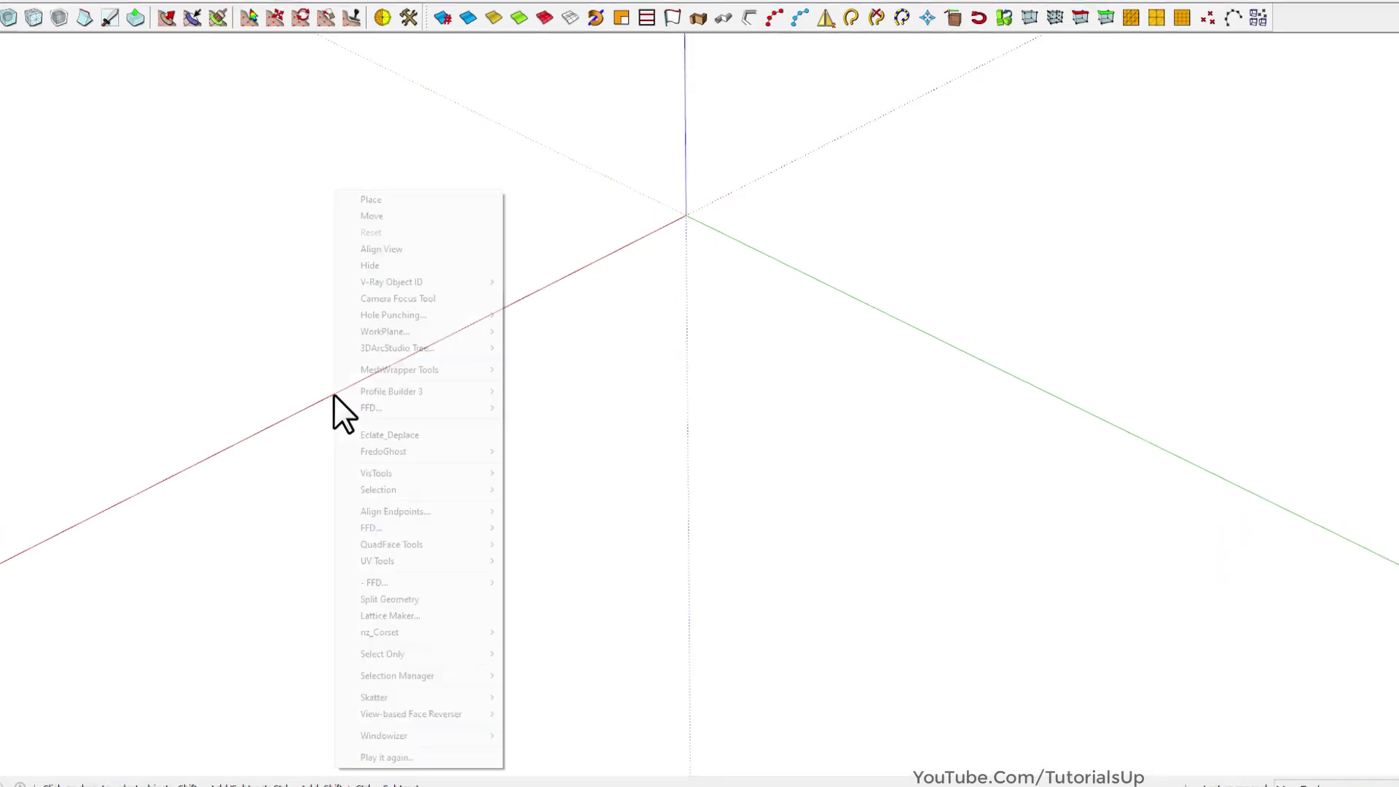
Create an FFD patch with width 12, depth 12, cell width 10 and cell depth 10
right_click(337, 409)
mouse_move(501, 405)
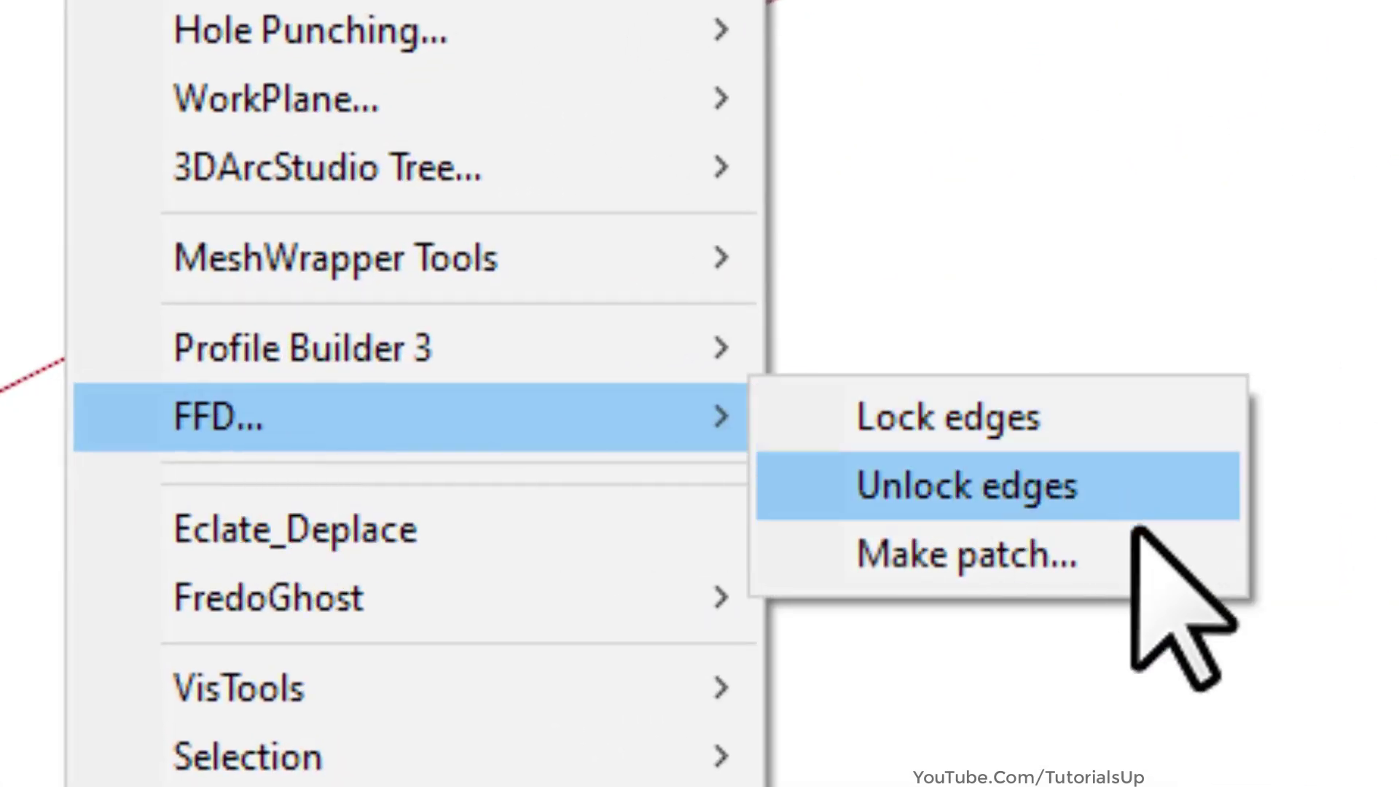
click(1153, 554)
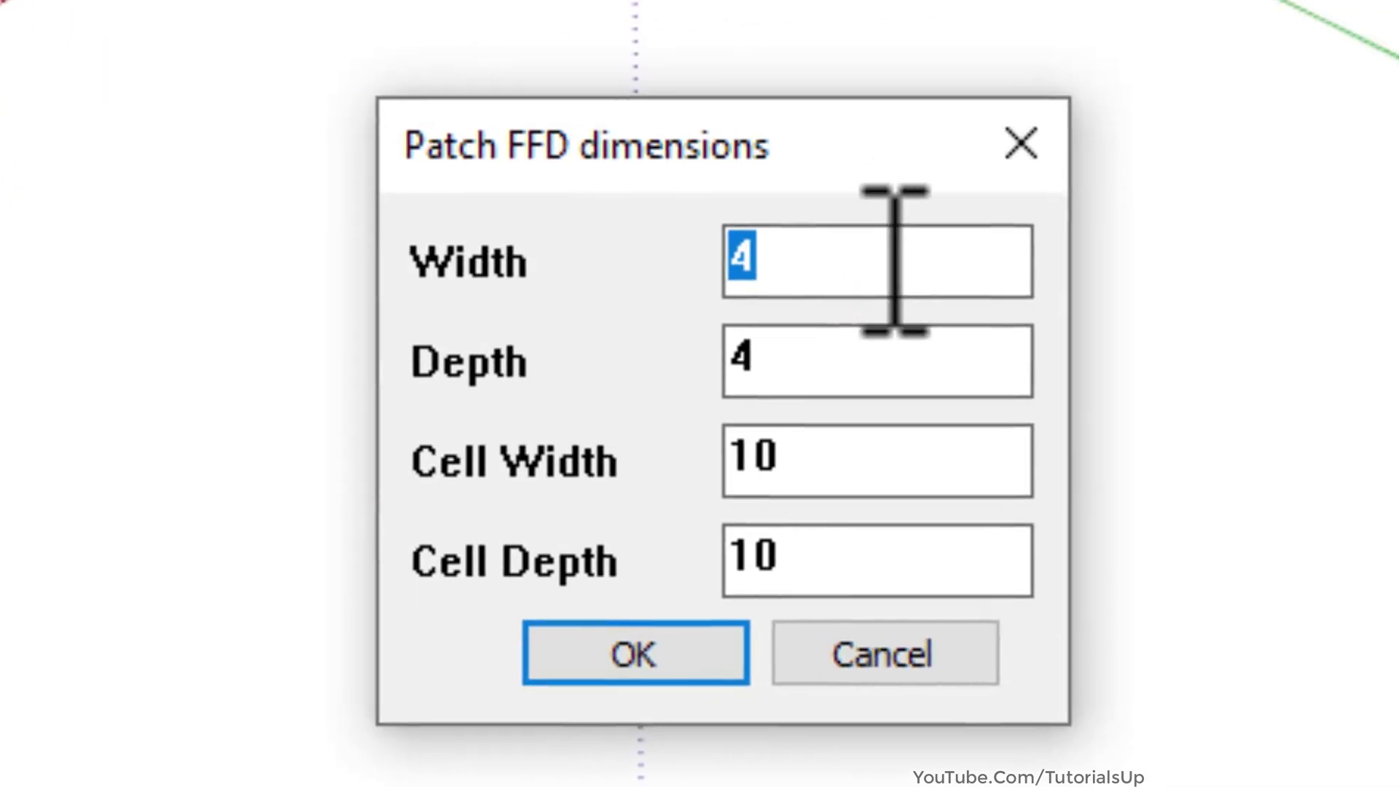
click(802, 262)
drag(885, 270, 547, 265)
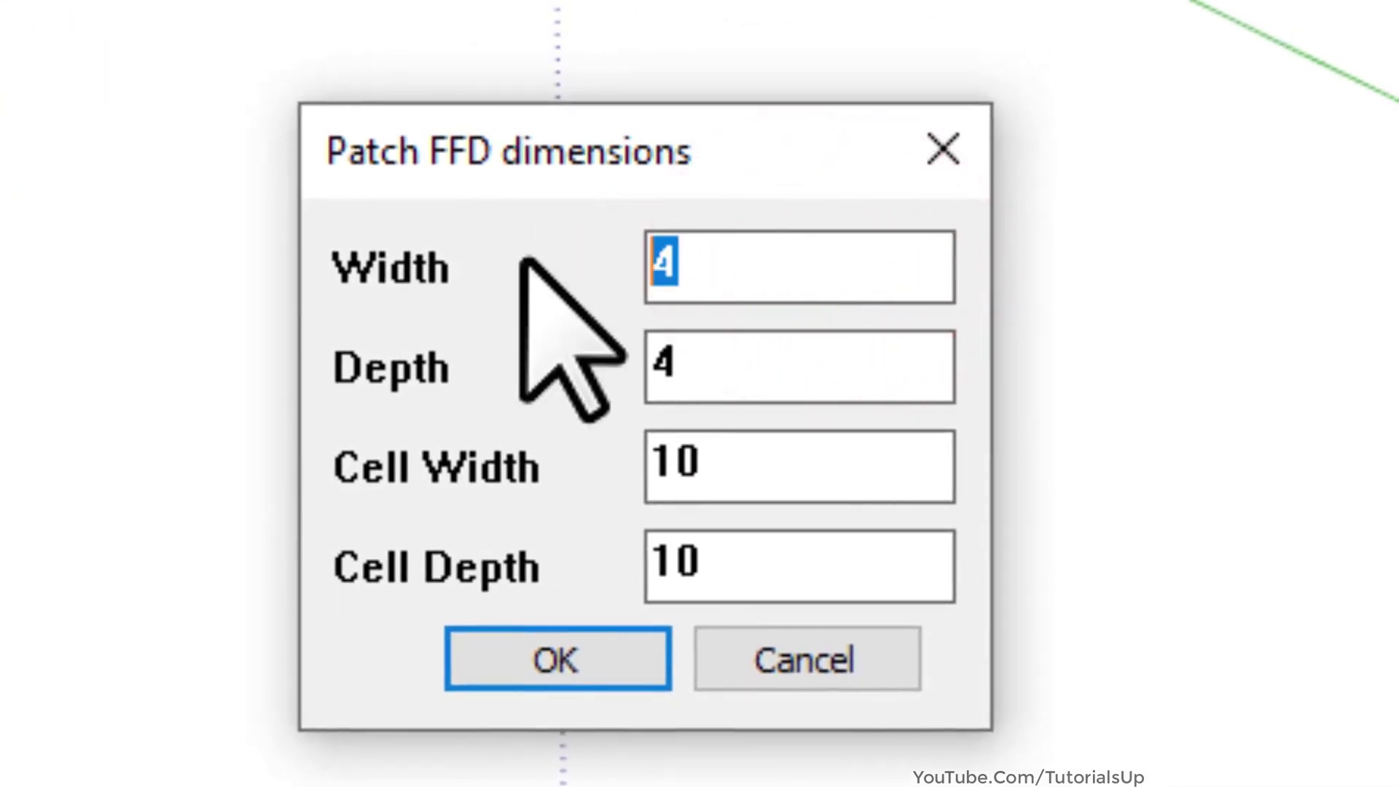
text(12)
drag(843, 378, 656, 368)
text(12)
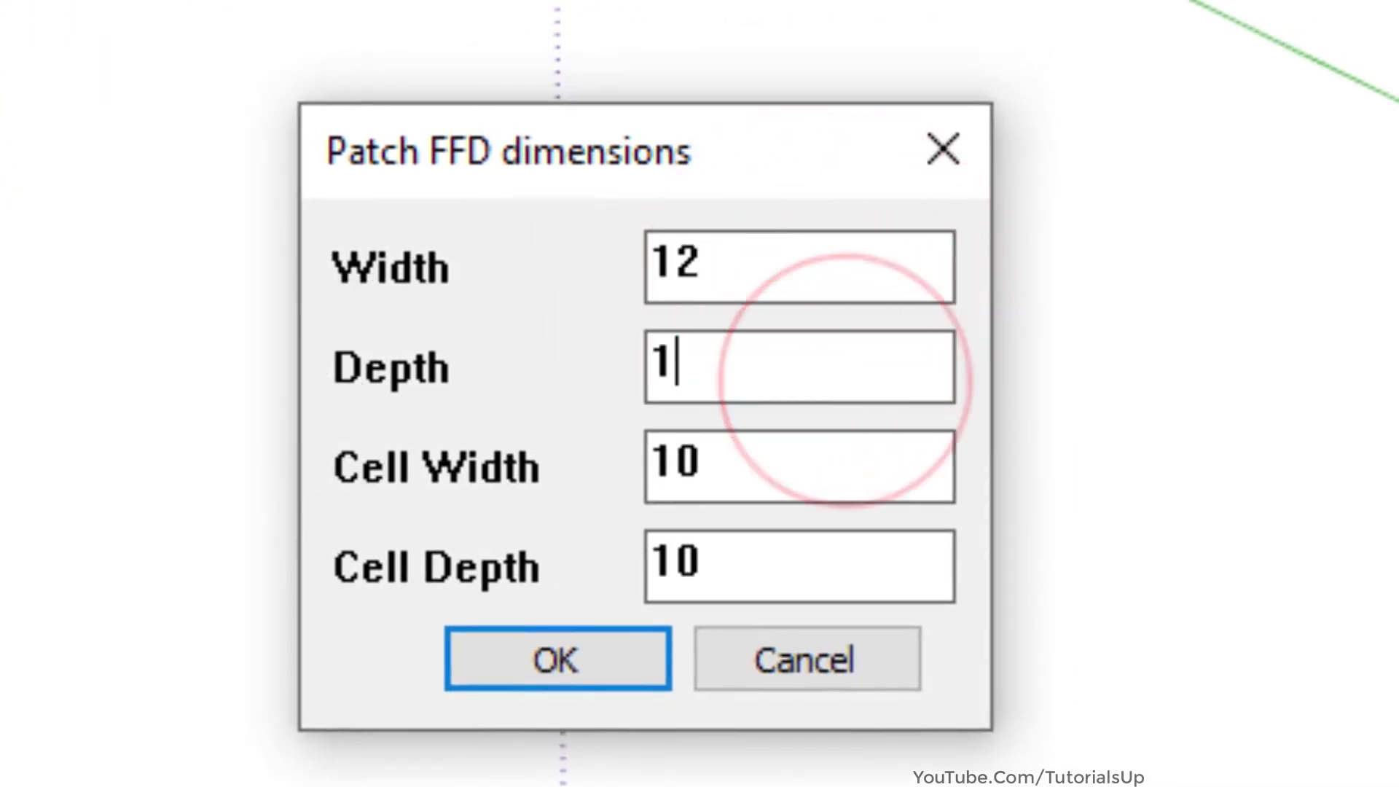
click(831, 460)
click(823, 552)
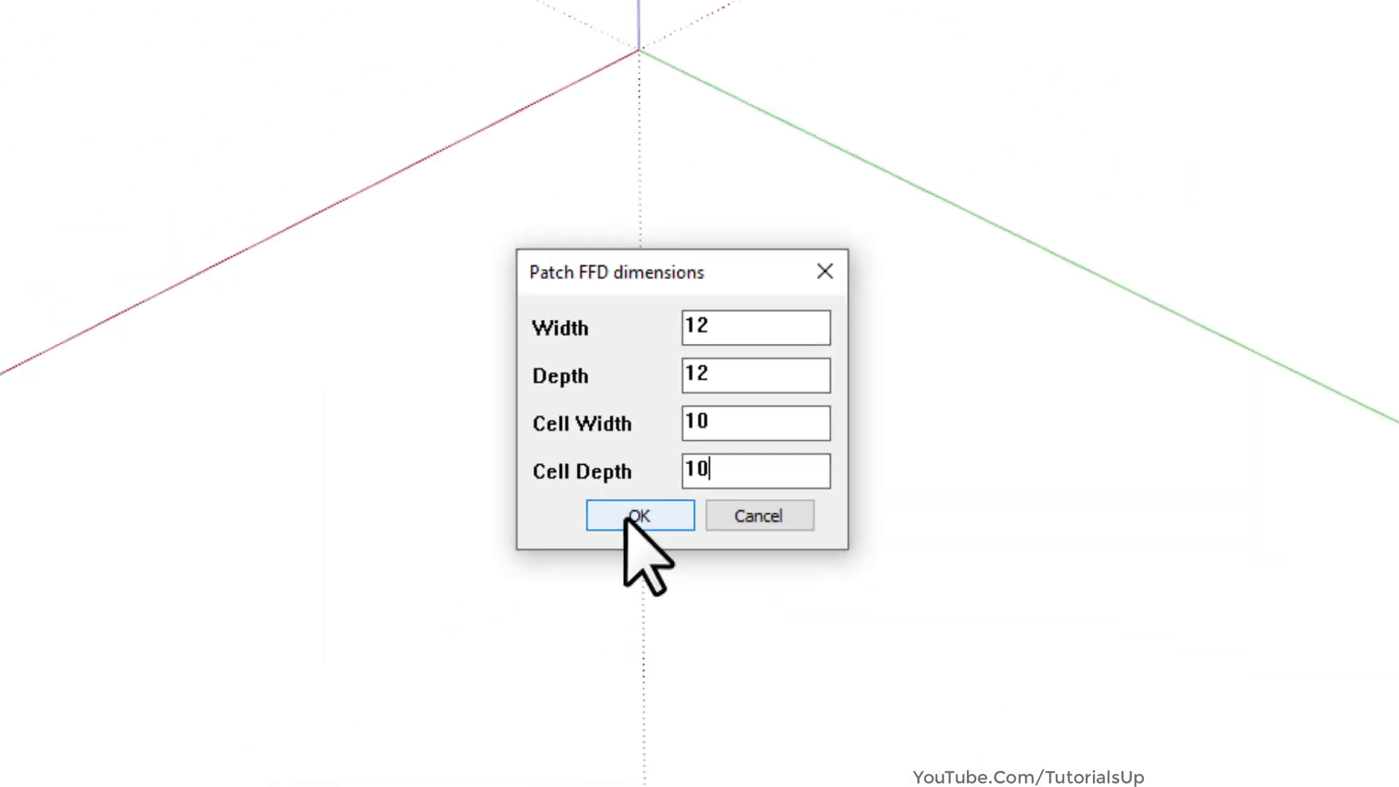
click(636, 517)
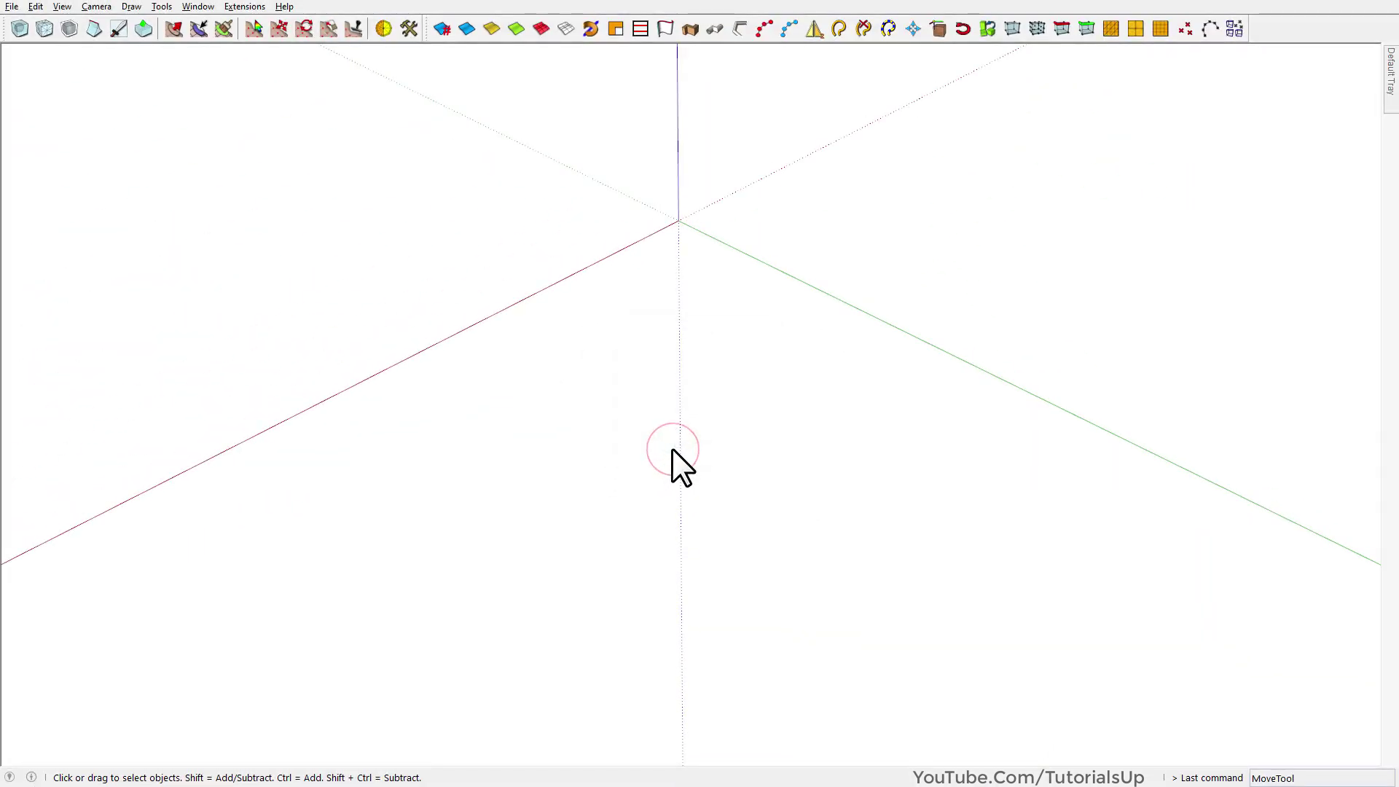
click(922, 544)
Measure the edge length of the patch's corner cell on the red axis without placing a dimension
middle_drag(664, 591, 818, 596)
scroll(315, 461, up, 5)
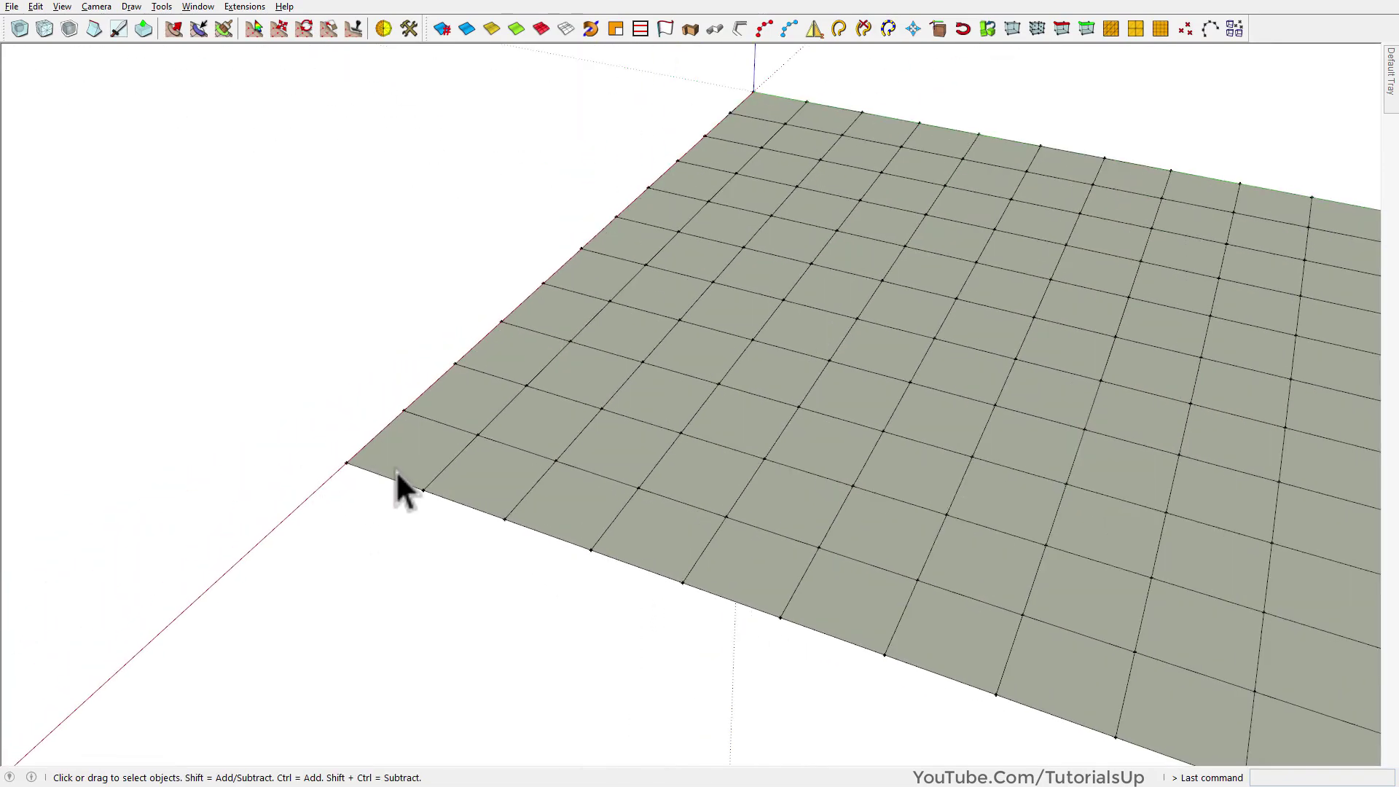
shift+middle_drag(407, 423, 429, 483)
click(414, 471)
click(364, 538)
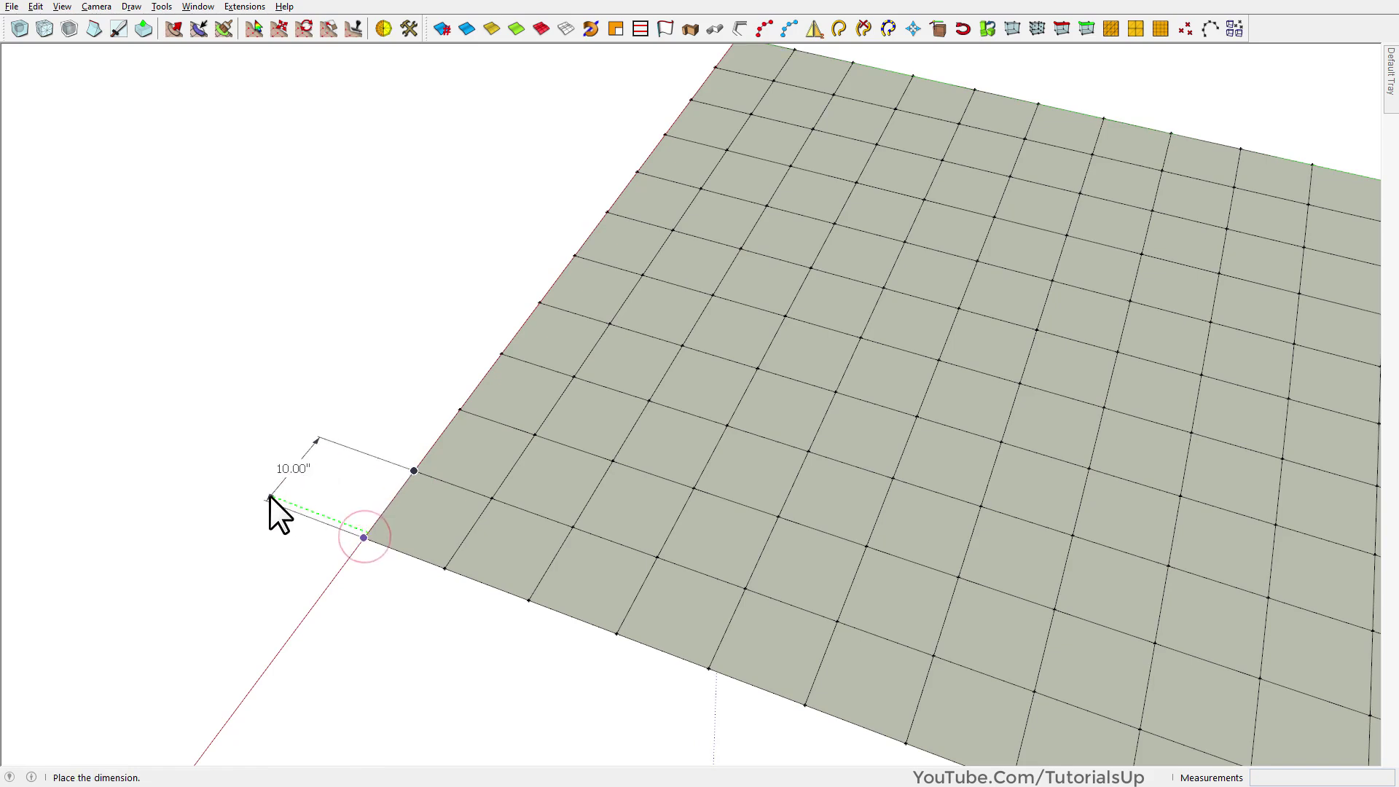
key(space)
Open the patch's control cage for editing
scroll(317, 497, down, 5)
scroll(474, 578, up, 2)
middle_drag(474, 577, 832, 443)
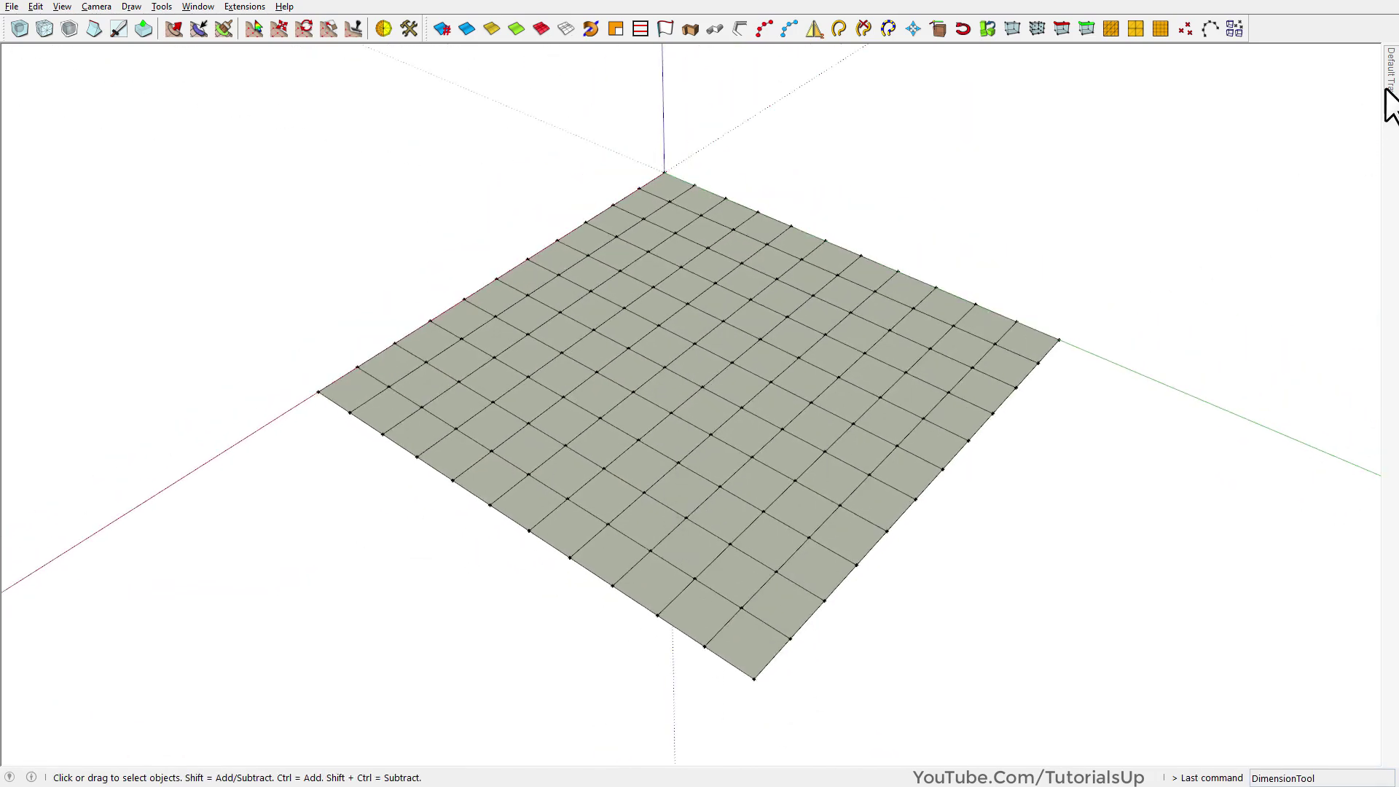
mouse_move(1388, 91)
click(1180, 566)
Move the control points at the patch corner on the green axis straight up
drag(988, 299, 1083, 387)
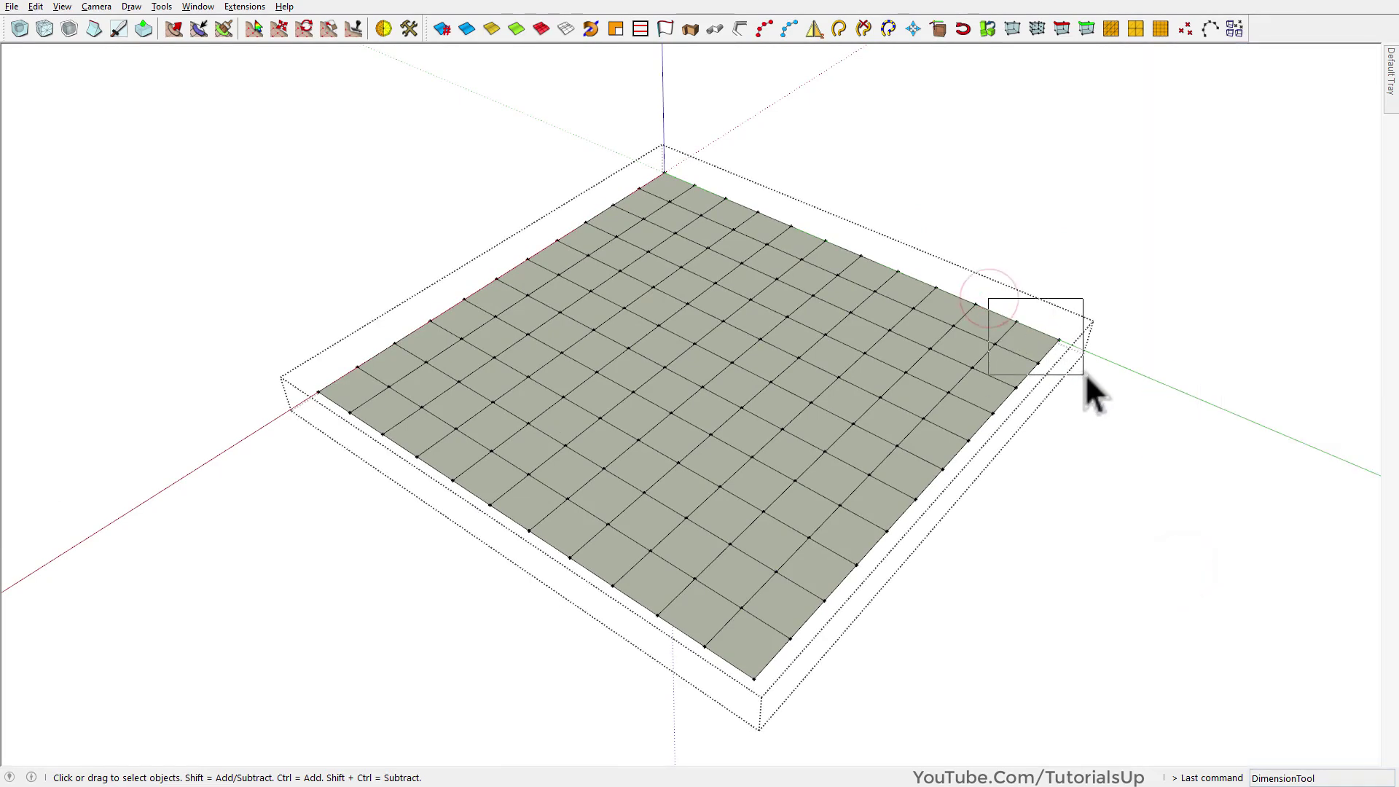
middle_drag(1086, 373, 1121, 333)
key(m)
click(1120, 333)
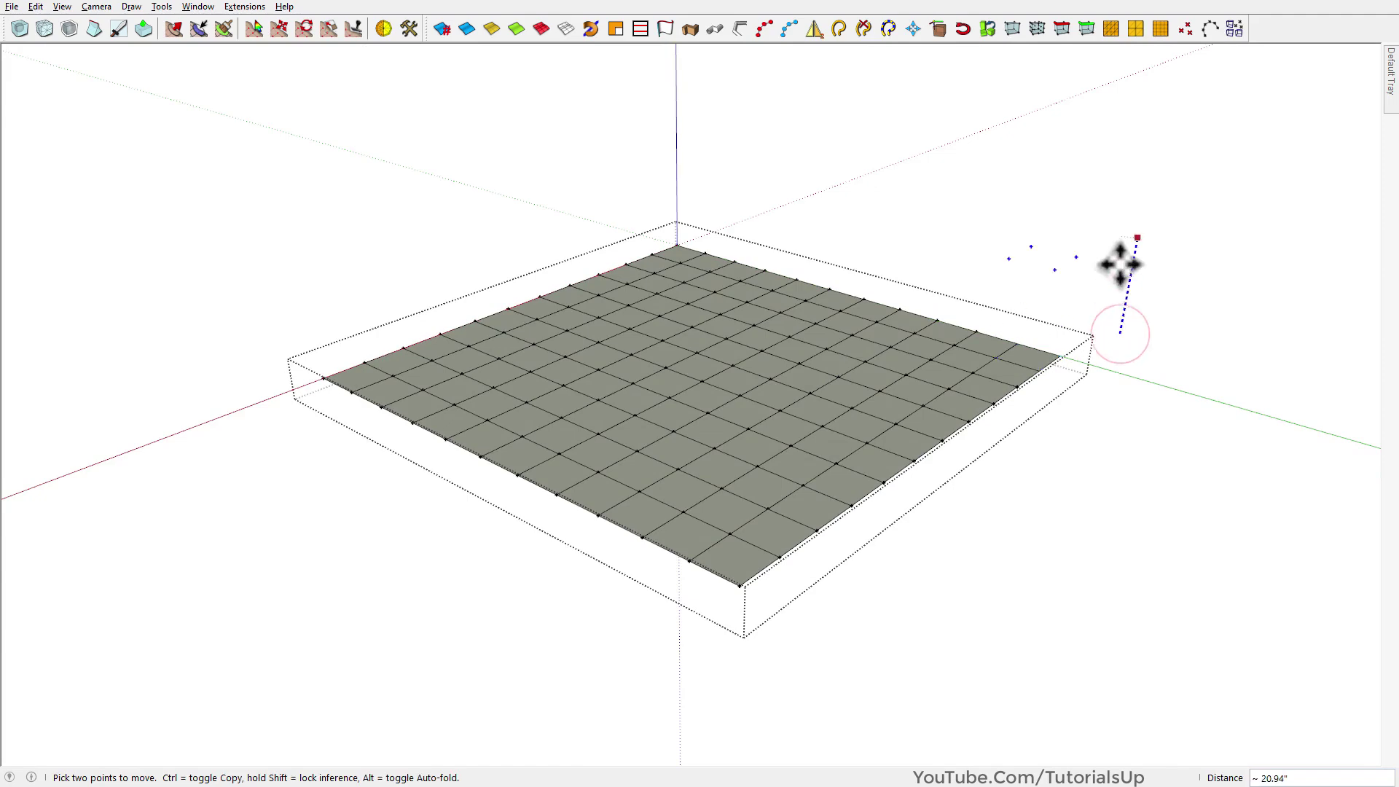
click(1132, 153)
middle_drag(1130, 156, 1084, 273)
Raise a small cluster of control points in the interior of the patch
key(space)
drag(574, 333, 647, 430)
middle_drag(607, 394, 458, 291)
key(m)
click(459, 290)
click(468, 236)
Raise the control points at the patch corner on the red axis
key(space)
drag(334, 331, 423, 450)
key(m)
click(364, 469)
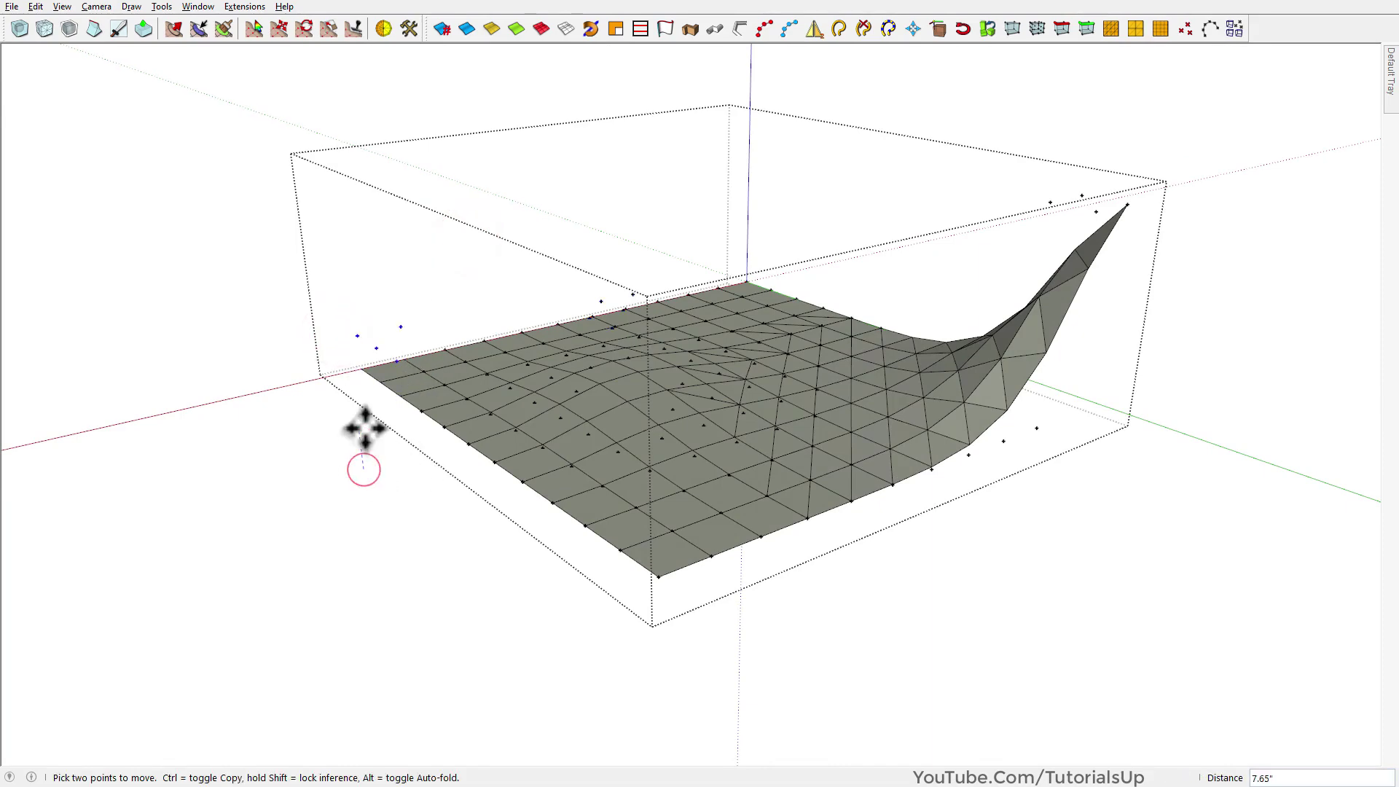
click(344, 344)
key(space)
Undo the raising of the patch's control points to flatten the grid
middle_drag(523, 344, 416, 515)
scroll(565, 472, down, 3)
key(ctrl+z)
key(ctrl+z)
Select the control points at all four corners of the patch and move them straight down to form legs
middle_drag(709, 493, 851, 448)
scroll(847, 434, up, 3)
drag(844, 400, 952, 484)
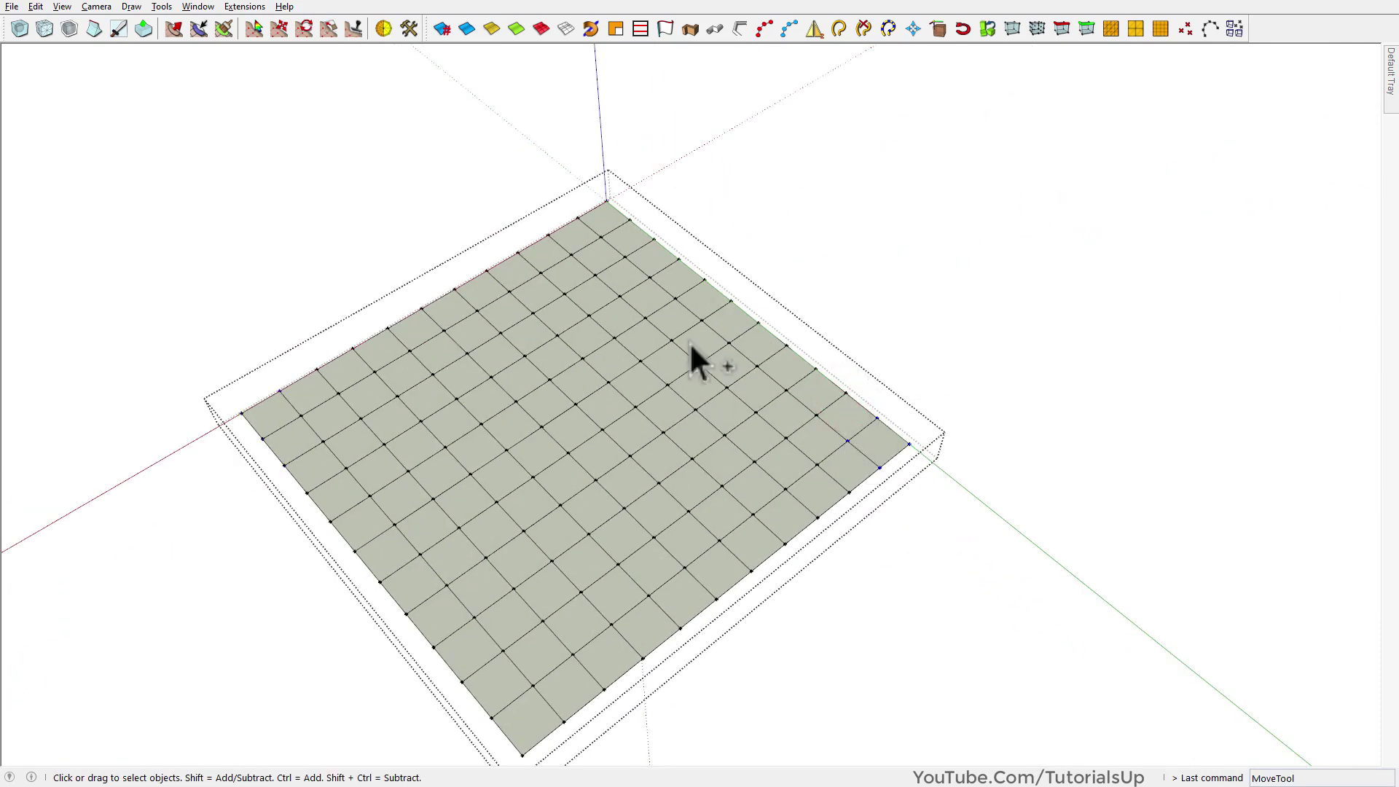
ctrl+drag(573, 187, 644, 245)
ctrl+drag(306, 450, 309, 449)
scroll(575, 610, down, 3)
scroll(457, 516, up, 3)
ctrl+drag(453, 506, 519, 588)
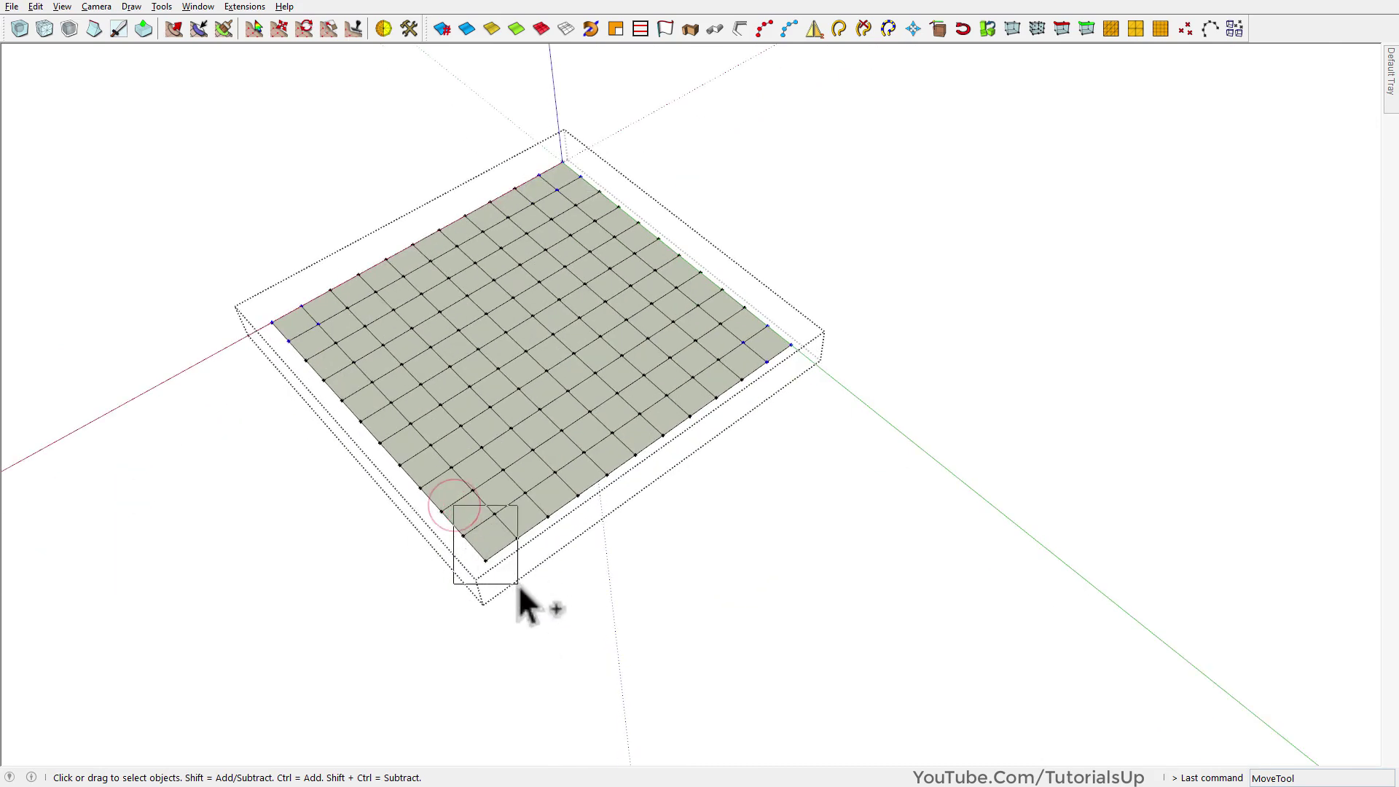
middle_drag(536, 605, 584, 269)
key(m)
click(806, 338)
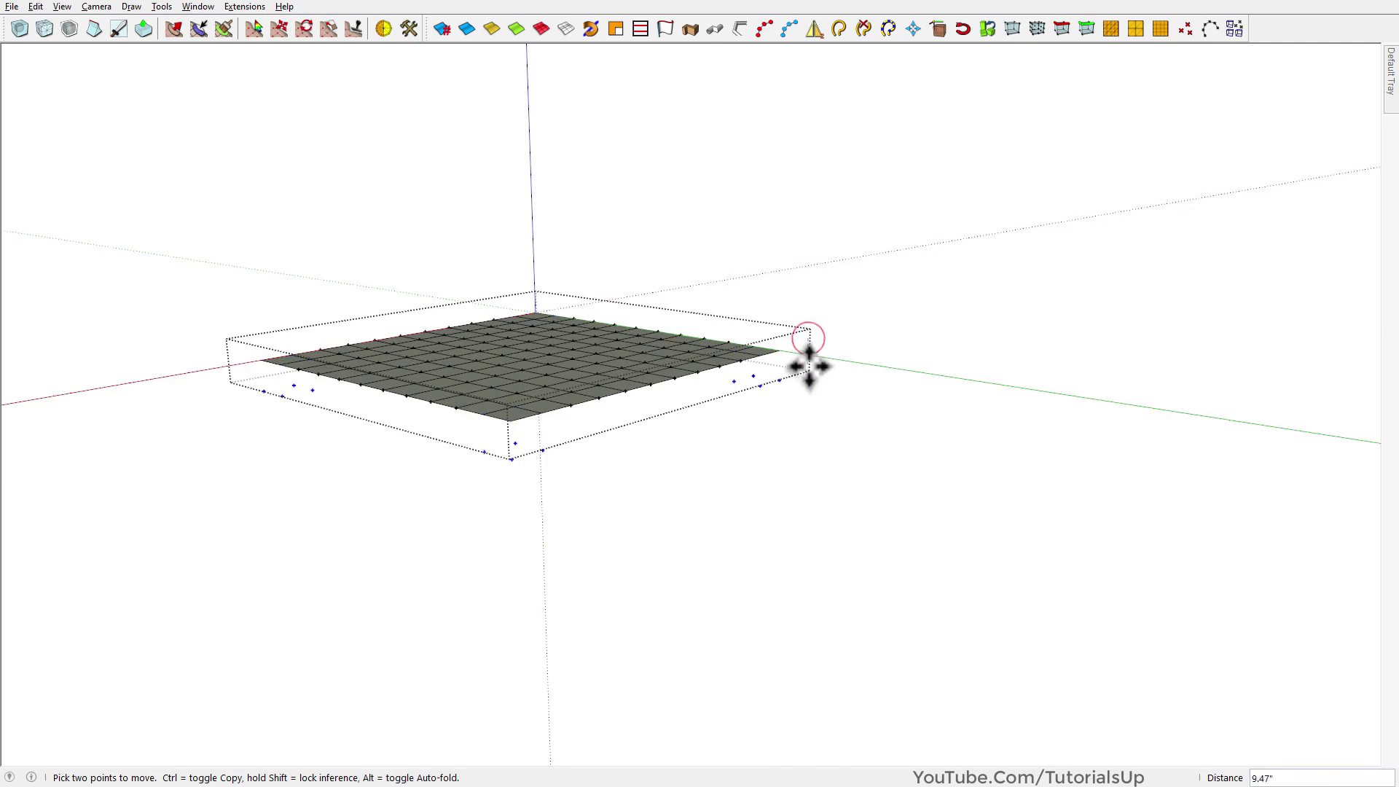
click(822, 461)
middle_drag(831, 459, 688, 584)
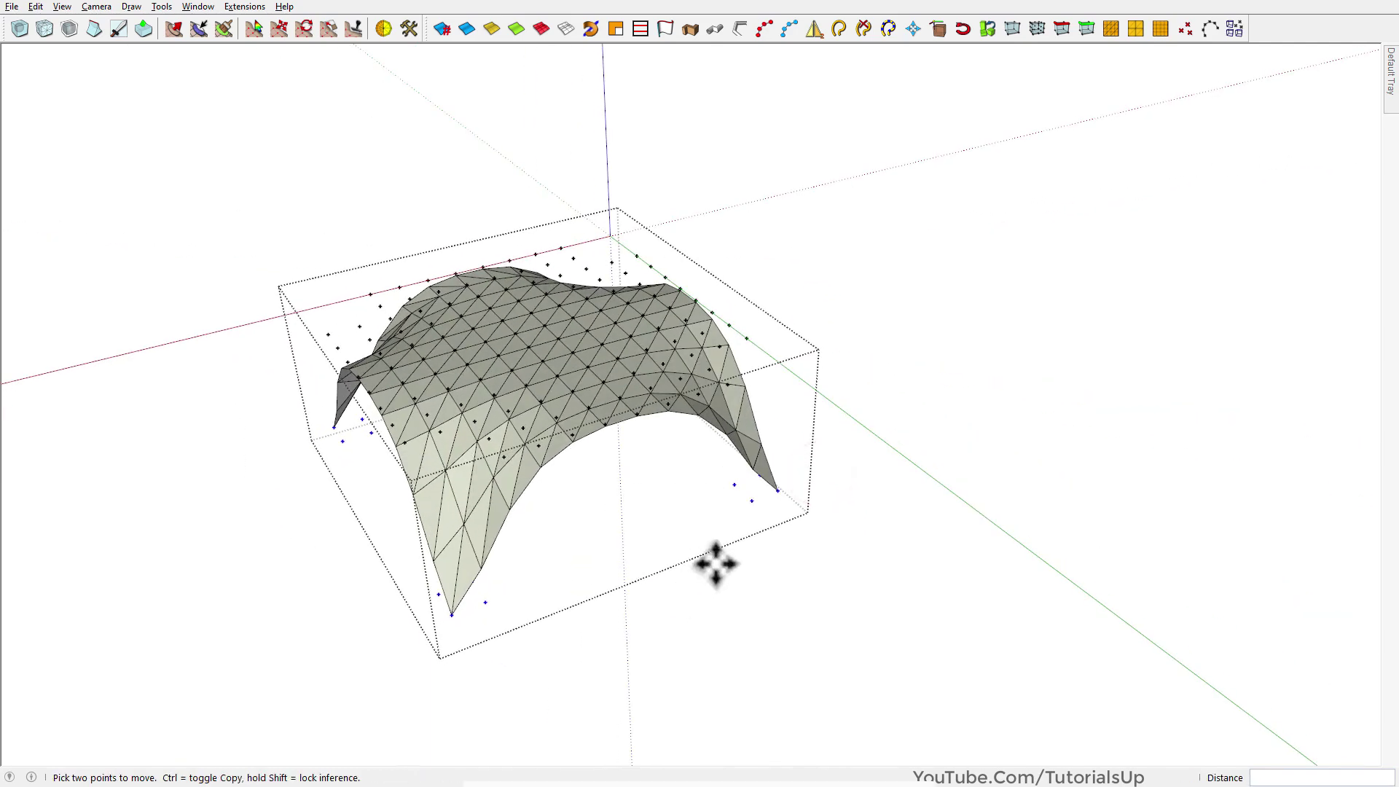
Scale the selected corner control points inward towards the patch centre by a factor of about 0.44
key(s)
click(775, 491)
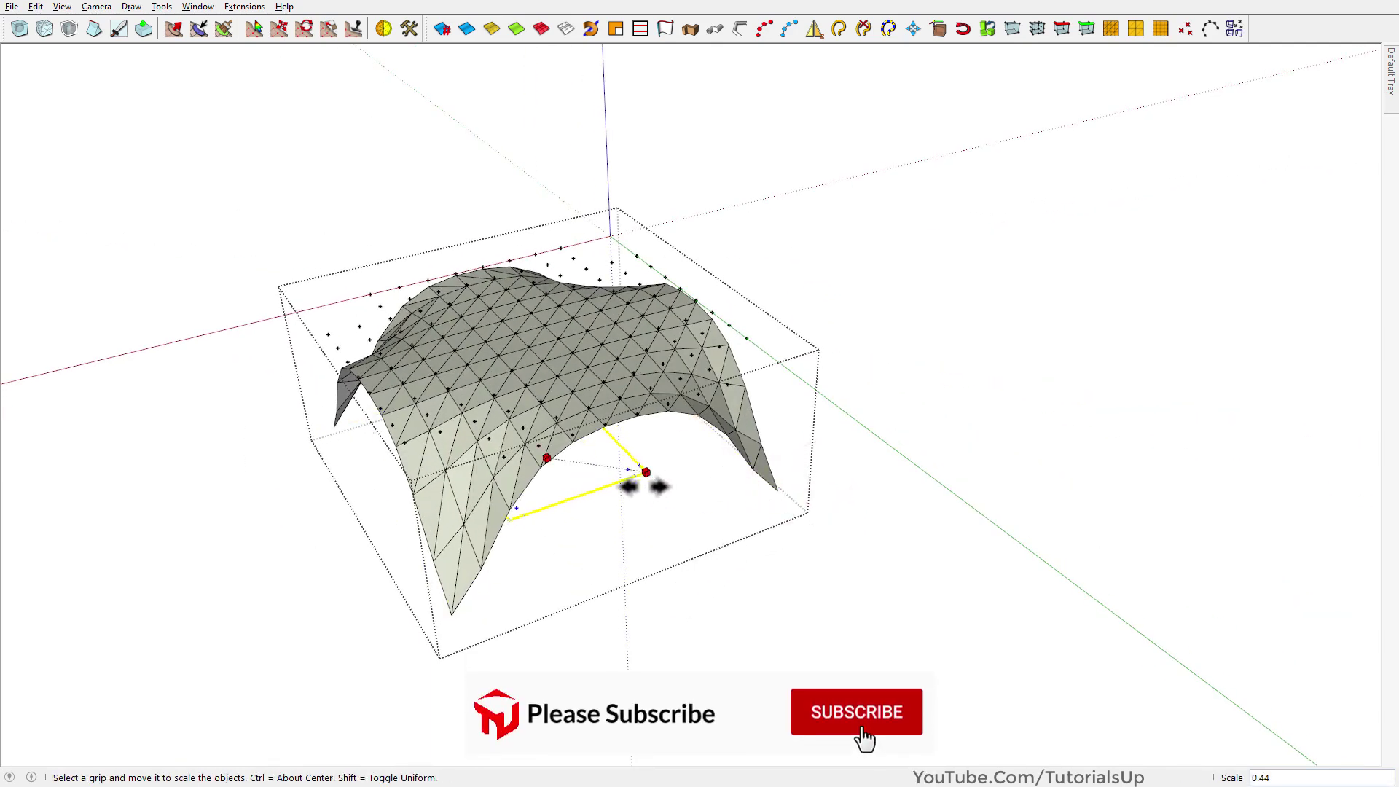
click(648, 488)
key(space)
middle_drag(588, 531, 475, 361)
Leave the control cage and delete it, keeping the deformed patch
scroll(878, 575, down, 2)
click(878, 575)
scroll(527, 406, up, 2)
click(418, 336)
key(Delete)
Open the deformed patch group and crease the vertices at its pointed corners
mouse_move(721, 375)
middle_down()
mouse_move(651, 359)
mouse_move(714, 352)
middle_up()
click(699, 315)
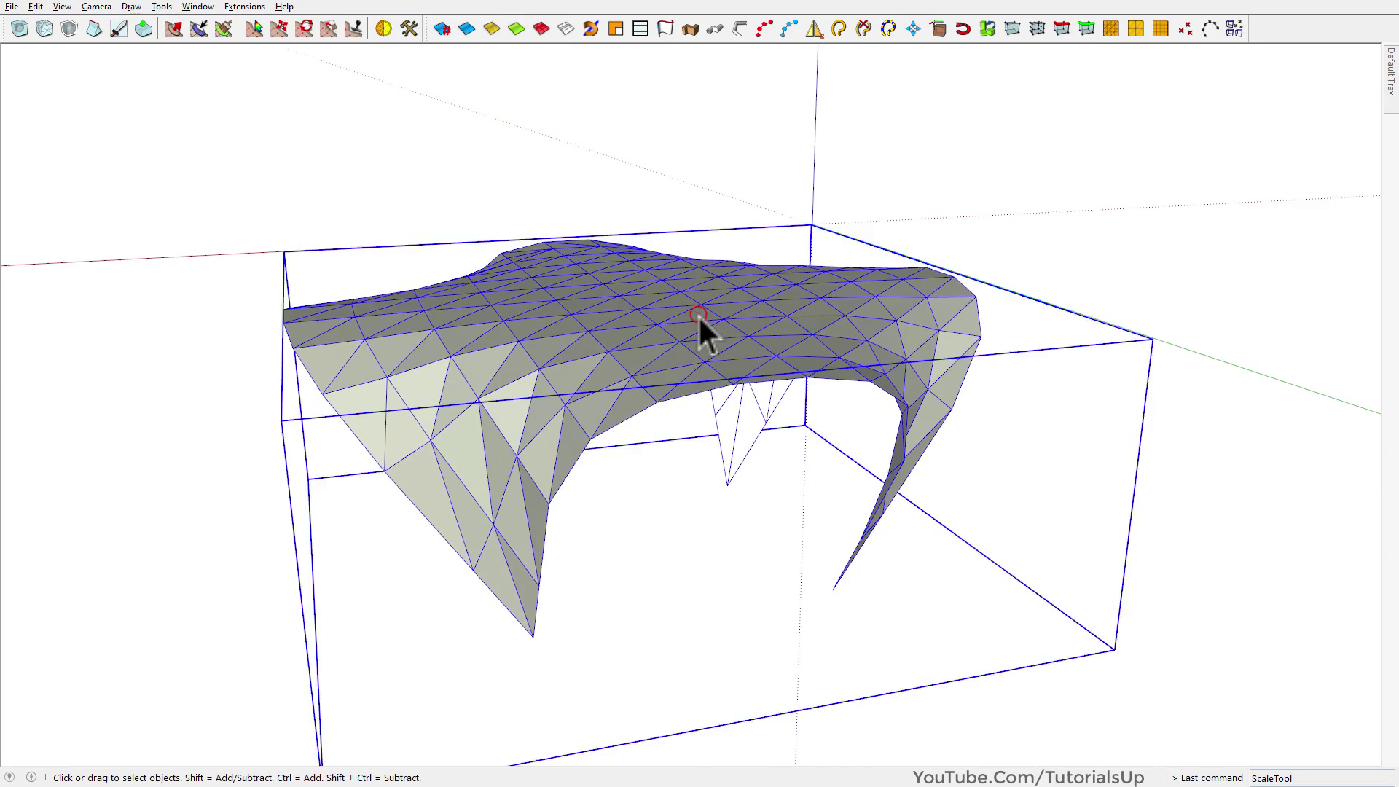
double_click(698, 315)
click(694, 486)
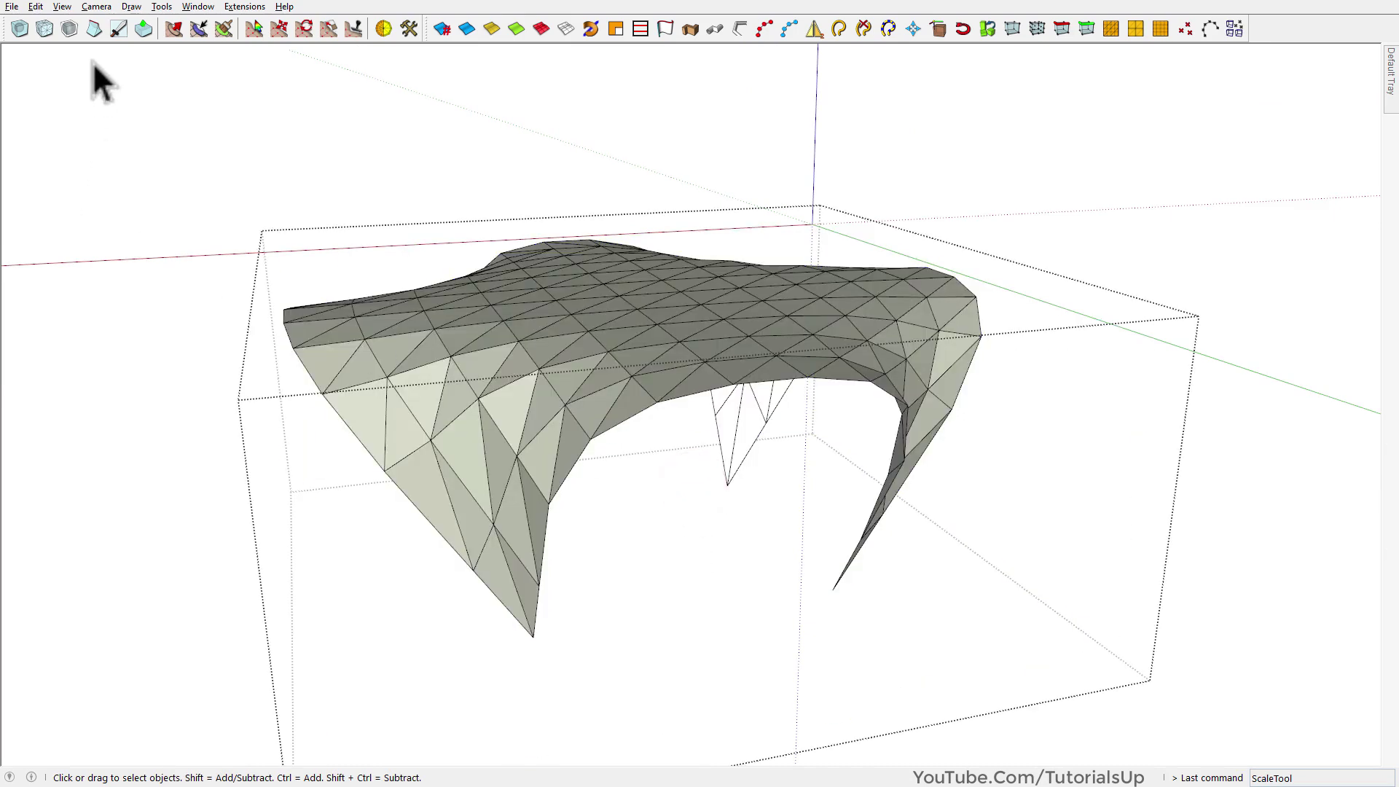
click(97, 28)
click(727, 484)
click(834, 592)
middle_drag(835, 594, 712, 583)
click(512, 492)
click(471, 611)
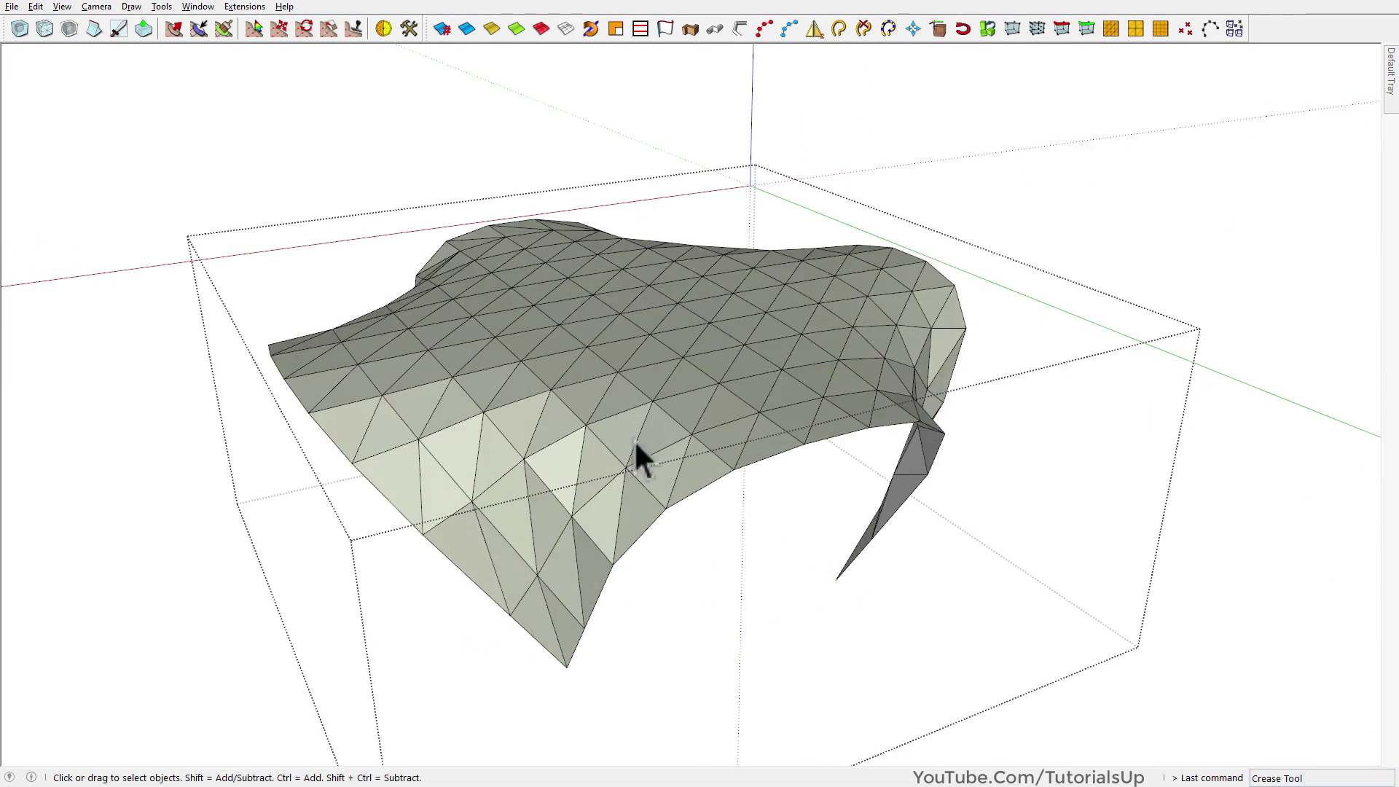
Select the whole patch mesh, apply Subdivide and Smooth with 2 iterations, and exit the group
key(space)
click(574, 457)
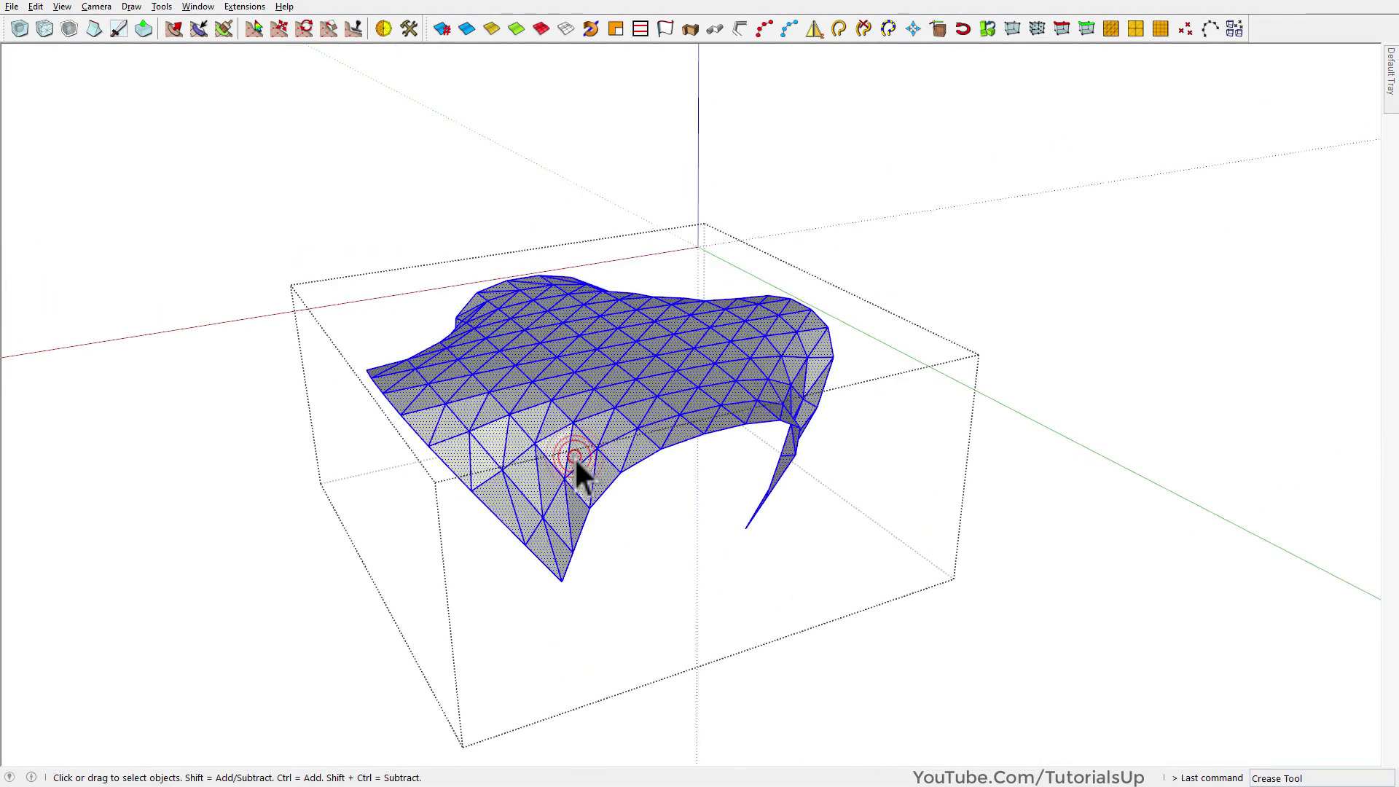
click(19, 31)
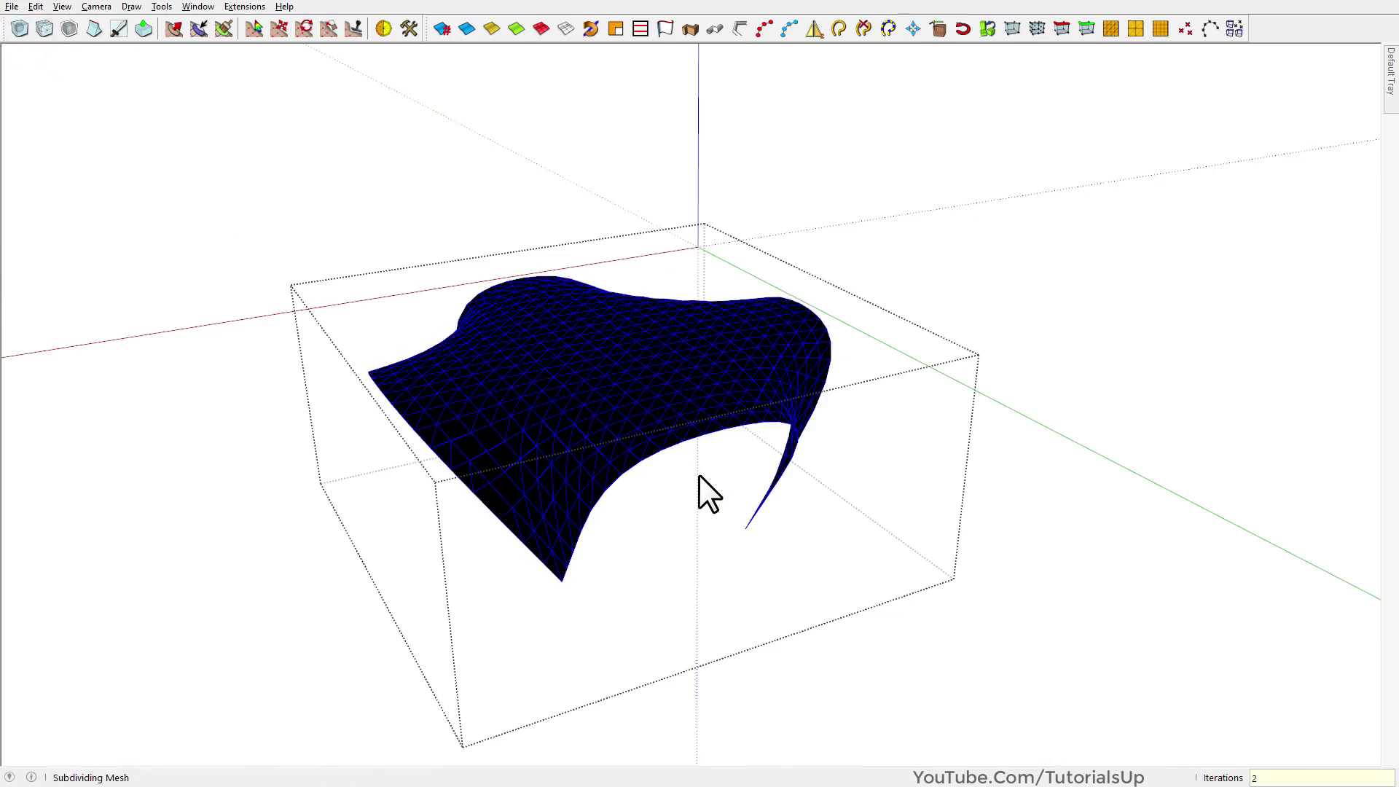
key(Return)
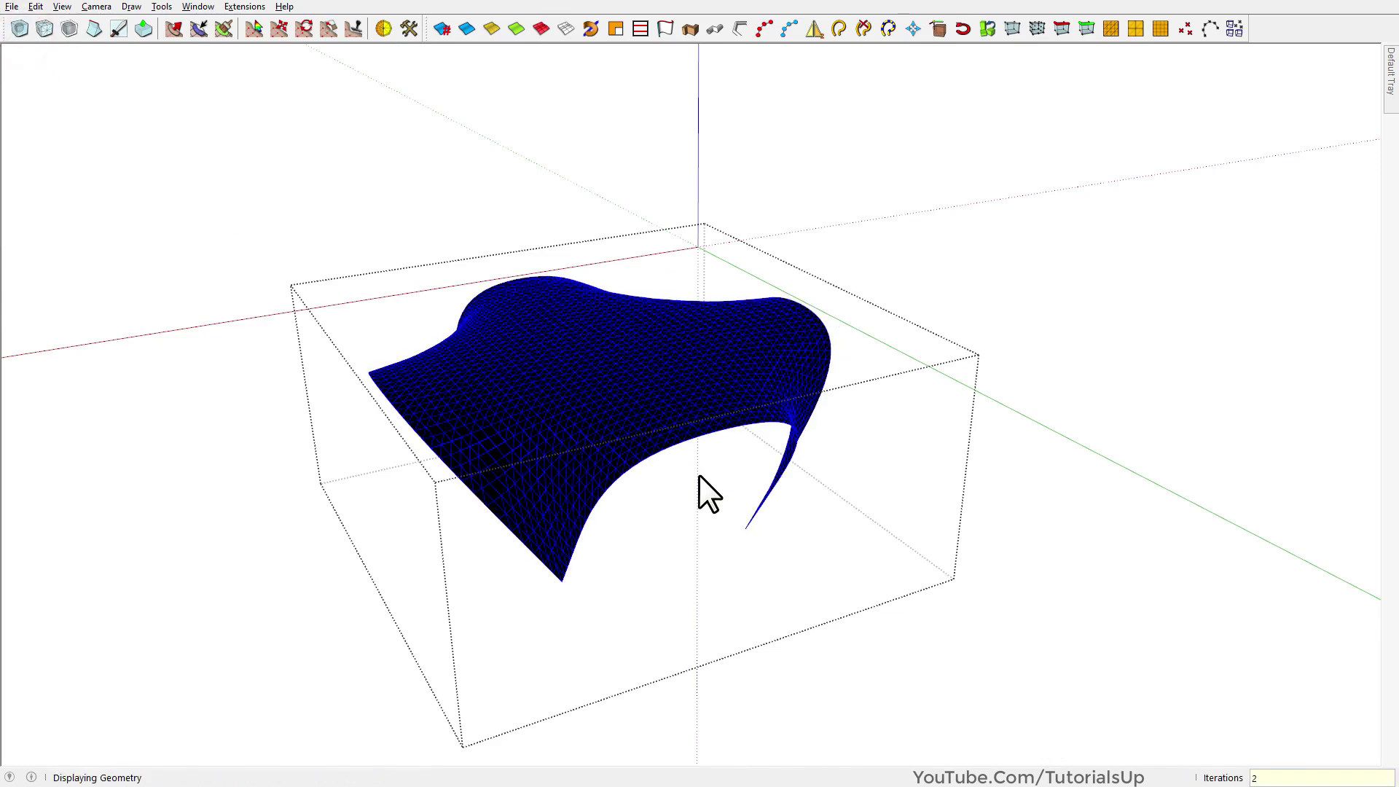
mouse_move(843, 462)
middle_down()
mouse_move(509, 162)
mouse_move(278, 172)
mouse_move(696, 84)
mouse_move(921, 428)
middle_up()
click(803, 488)
middle_drag(803, 488, 481, 470)
scroll(435, 566, up, 1)
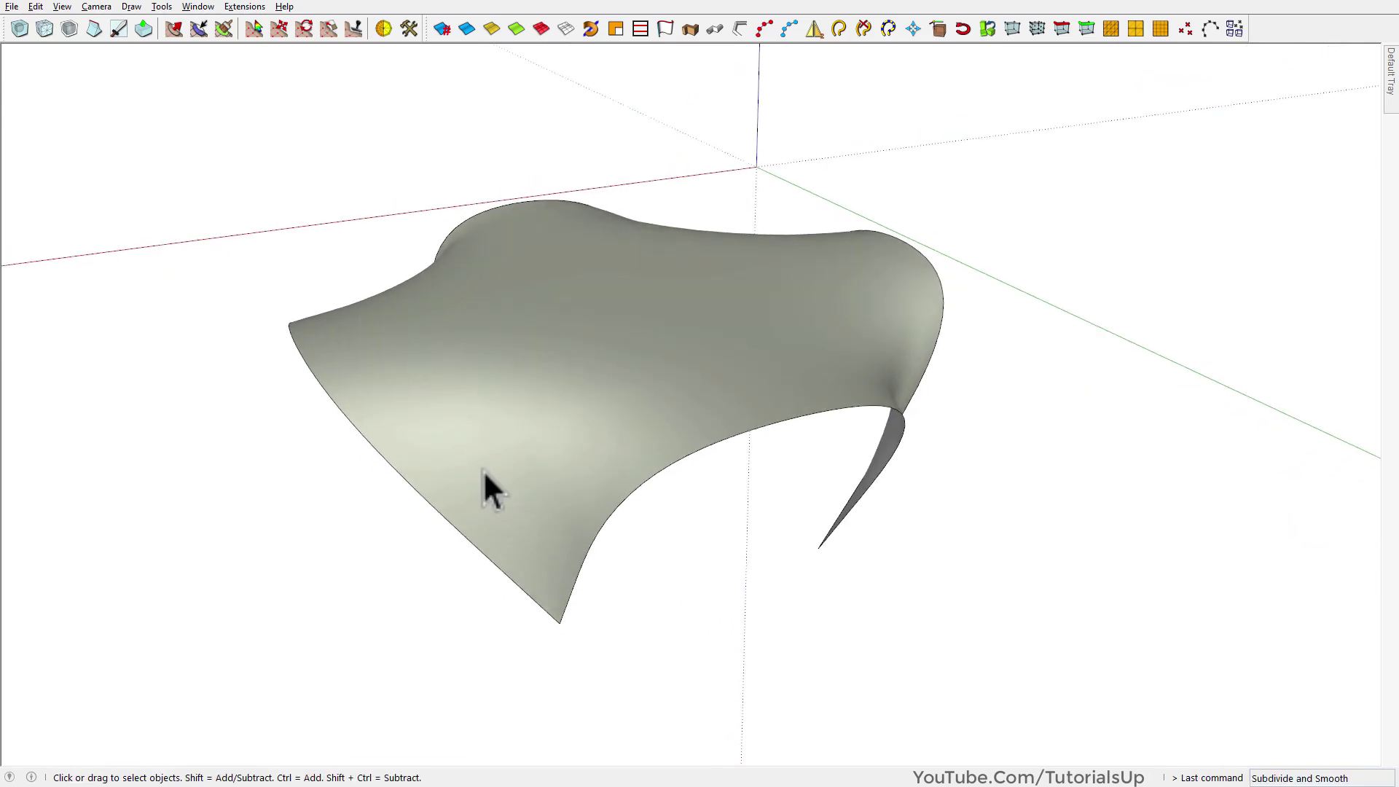